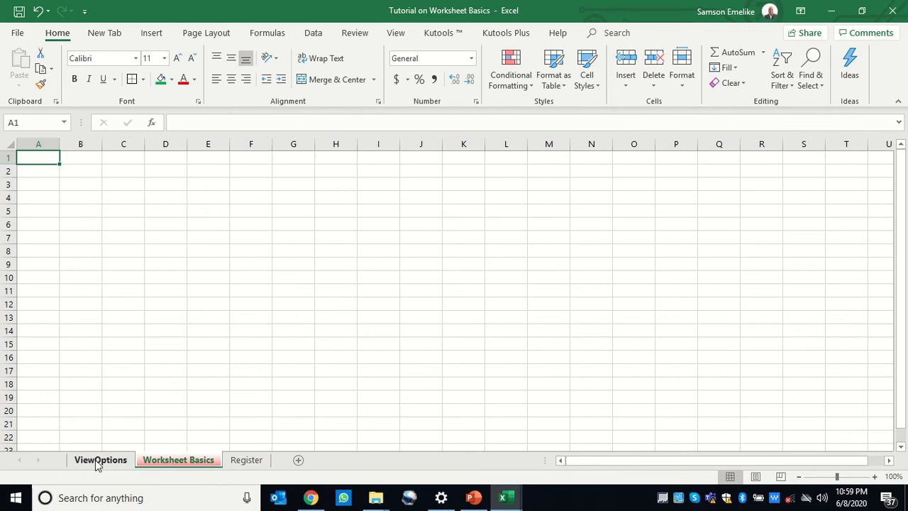
# Step: Look through the Register, Worksheet Basics and ViewOptions sheets, including the budget projections out to the TOTAL column in ViewOptions
pyautogui.click(247, 461)
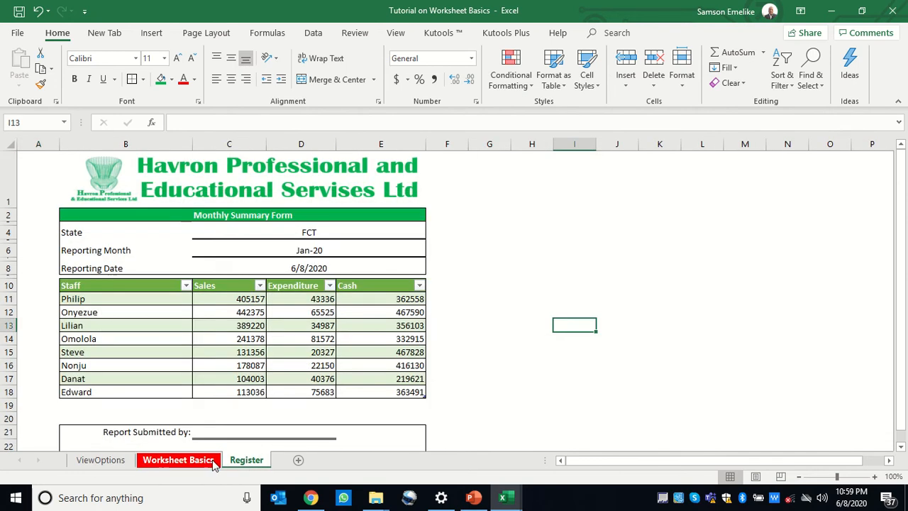
pyautogui.click(181, 461)
pyautogui.click(103, 461)
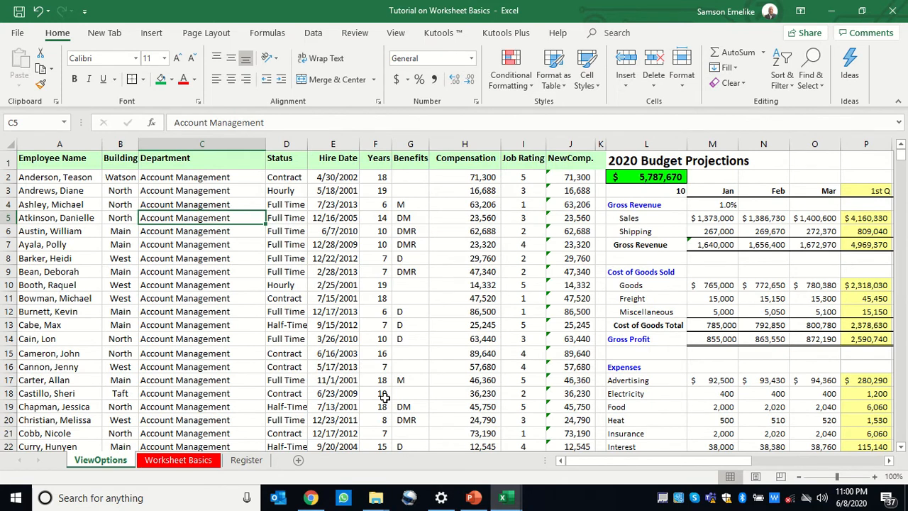
pyautogui.moveTo(574, 461); pyautogui.dragTo(751, 465)
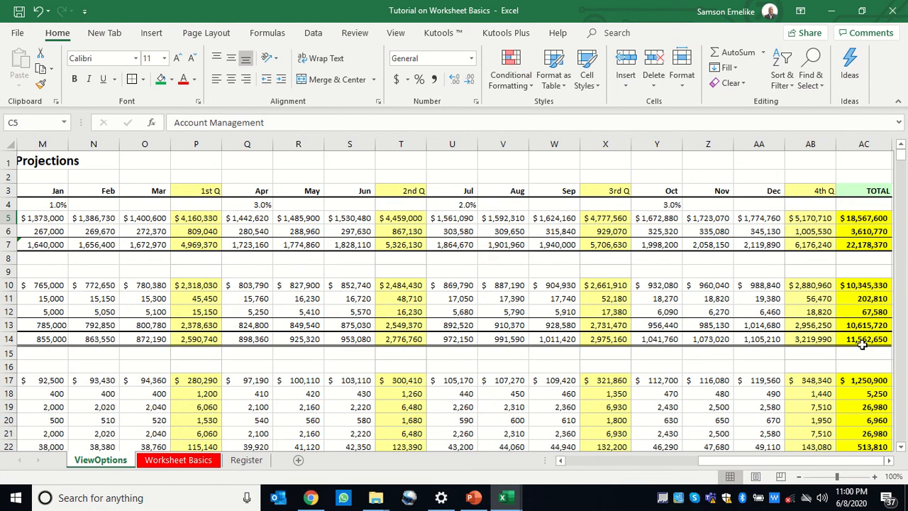
pyautogui.moveTo(778, 465); pyautogui.dragTo(637, 468)
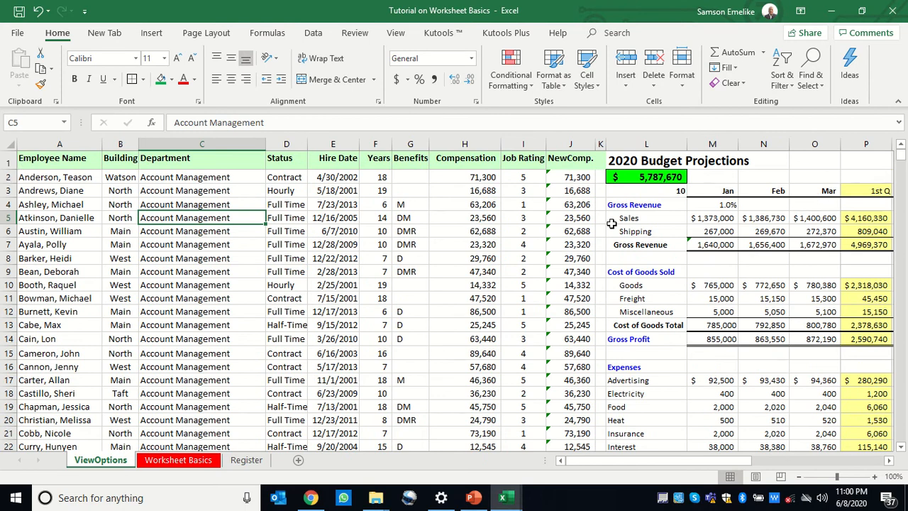
pyautogui.moveTo(900, 156)
pyautogui.mouseDown()
pyautogui.moveTo(902, 443)
pyautogui.moveTo(902, 154)
pyautogui.mouseUp()
# Step: Create a new blank workbook, add three worksheets to it, and return to the Tutorial on Worksheet Basics workbook
pyautogui.hotkey('ctrl', 'n')
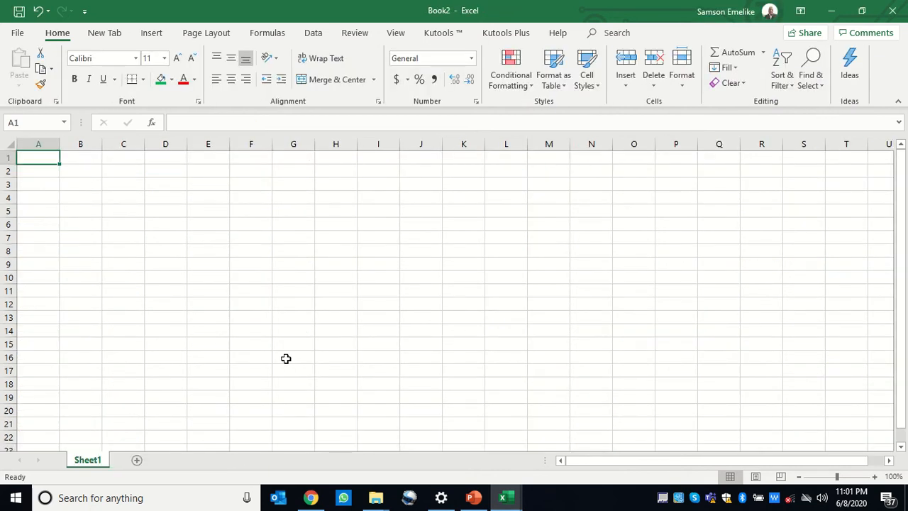
pyautogui.moveTo(424, 6)
pyautogui.click(138, 461)
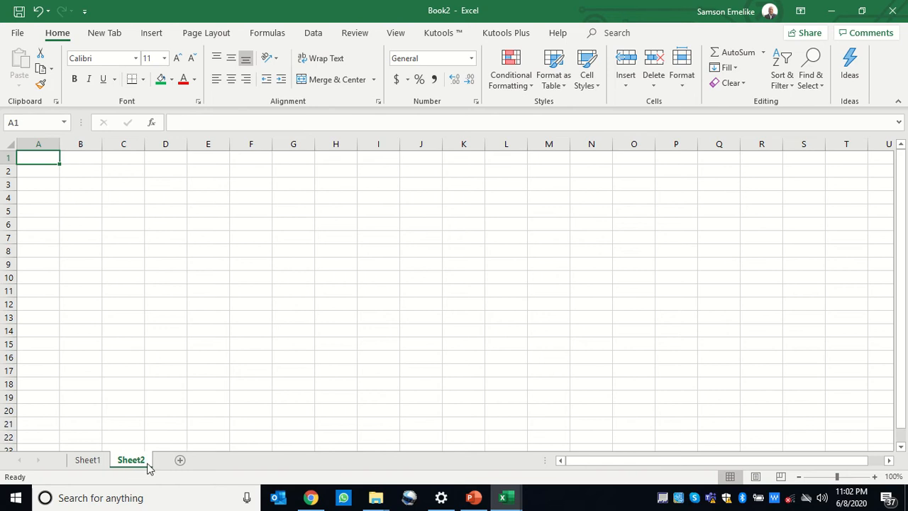
pyautogui.click(180, 461)
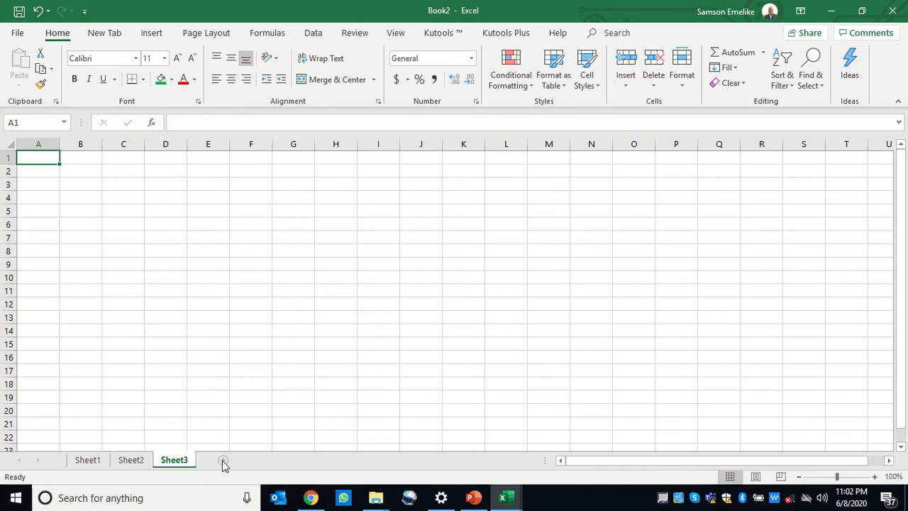
pyautogui.click(223, 461)
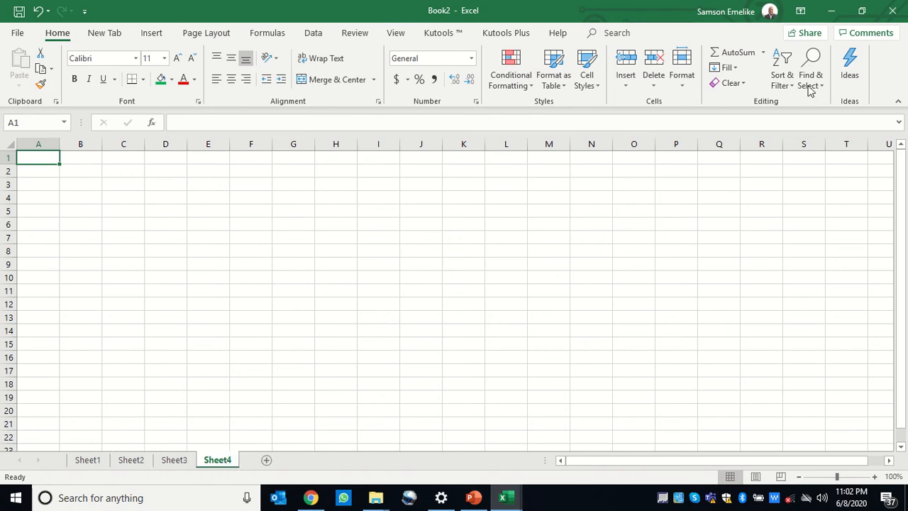
pyautogui.click(833, 13)
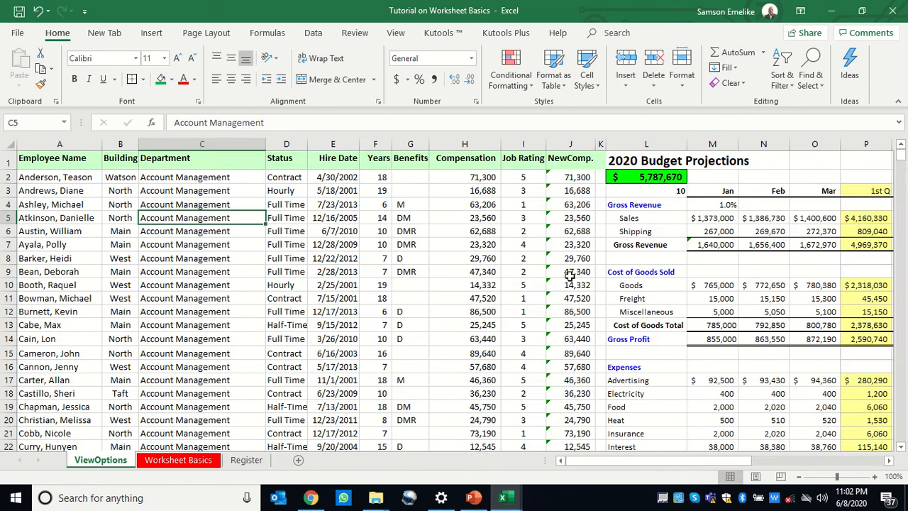
# Step: Open the Worksheet Basics sheet's name for editing in two different ways, keeping the existing name each time
pyautogui.click(201, 461)
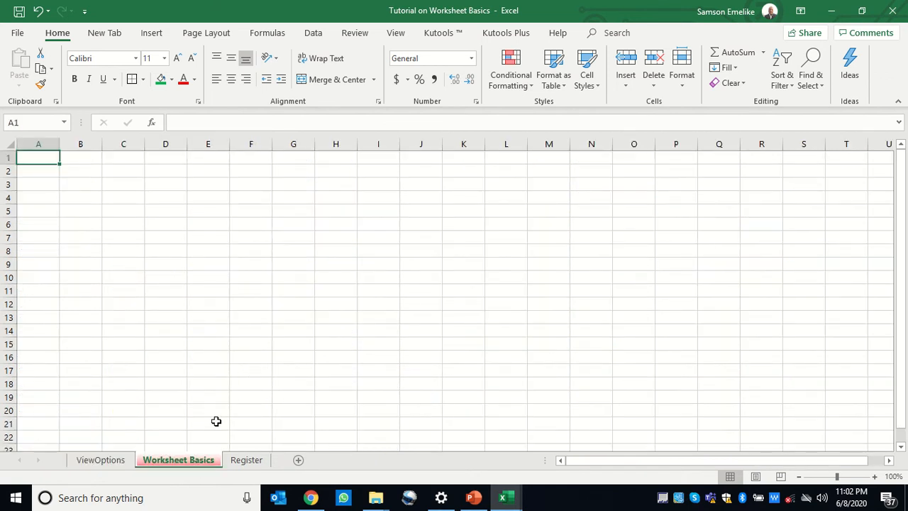
pyautogui.doubleClick(168, 459)
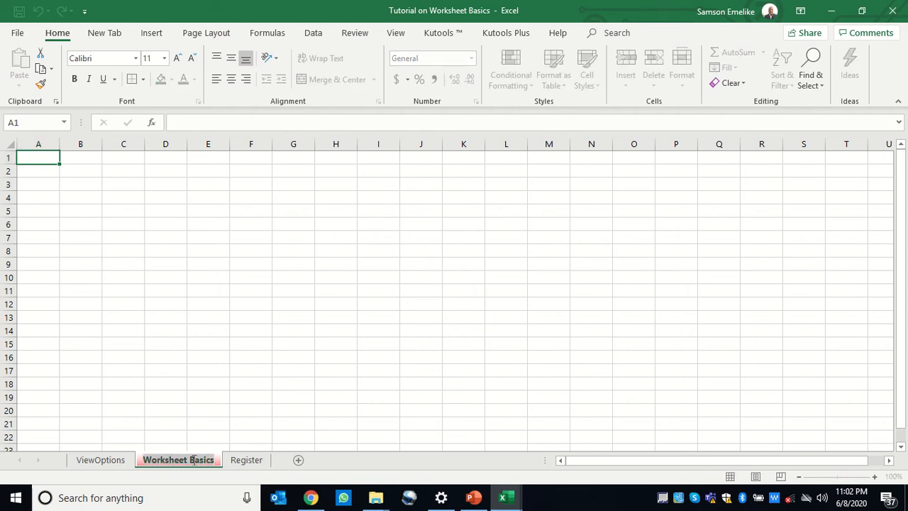
pyautogui.press('Return')
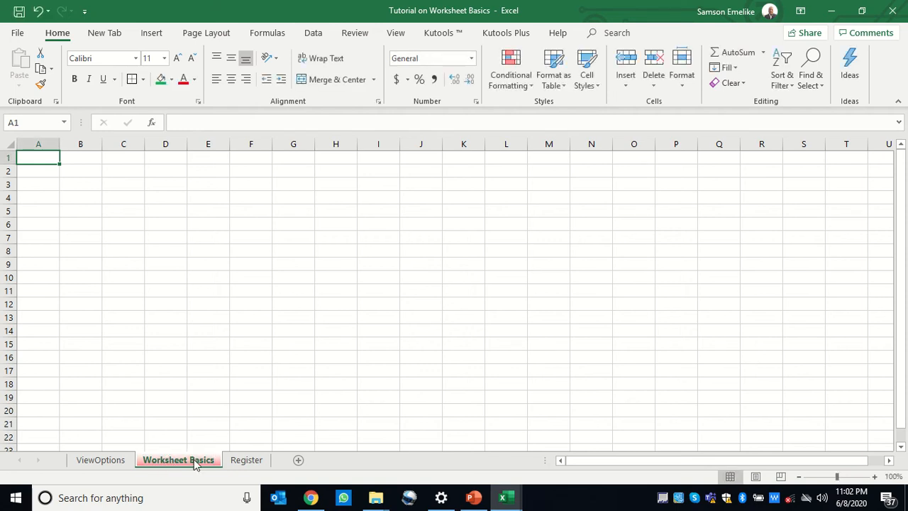
pyautogui.rightClick(196, 463)
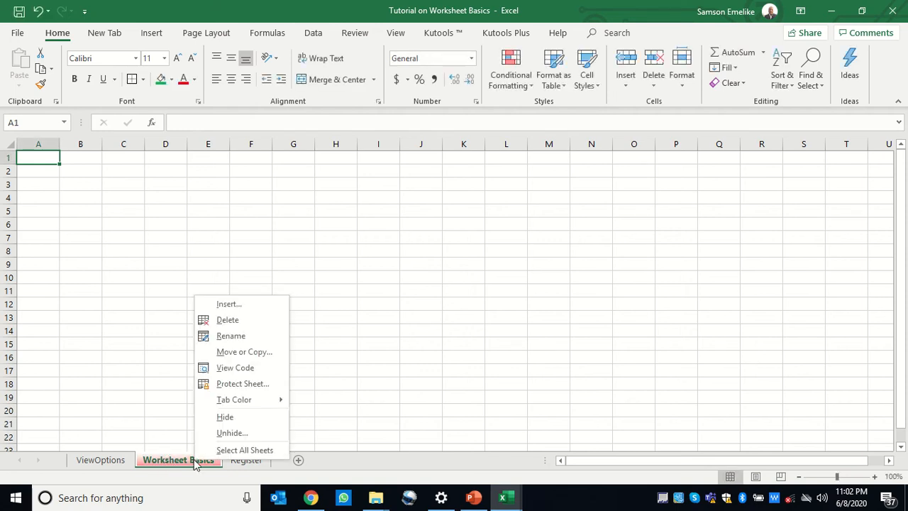
pyautogui.click(243, 340)
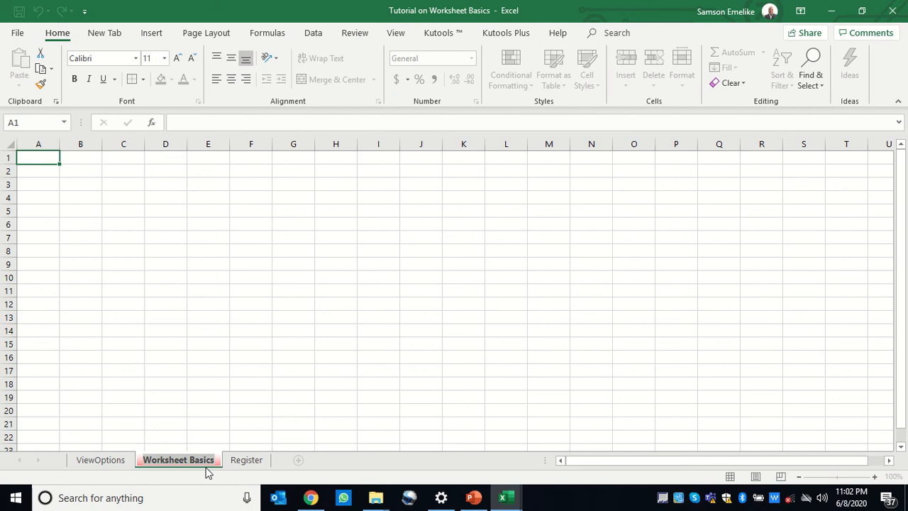
pyautogui.press('Return')
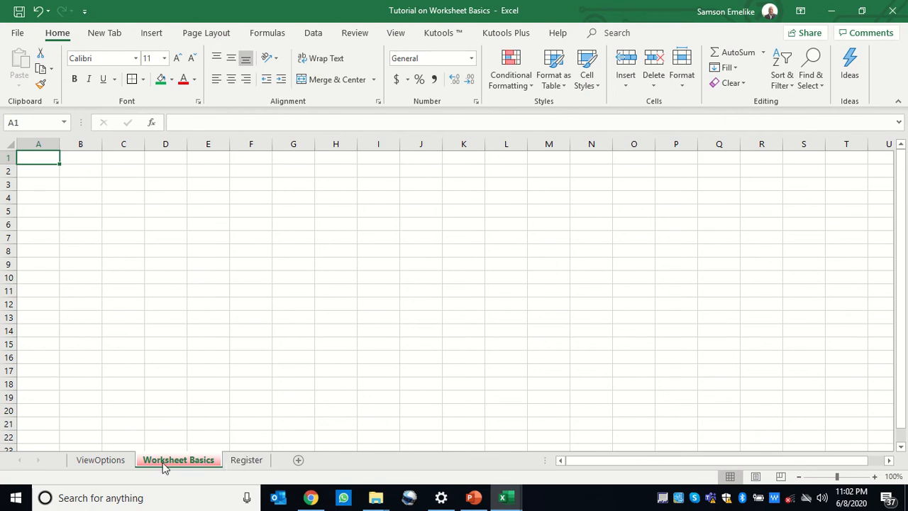
# Step: Reorder the sheets by moving Worksheet Basics after Register and ViewOptions between Register and Worksheet Basics
pyautogui.moveTo(158, 465)
pyautogui.mouseDown()
pyautogui.moveTo(162, 447)
pyautogui.moveTo(268, 448)
pyautogui.mouseUp()
pyautogui.moveTo(179, 459); pyautogui.dragTo(284, 444)
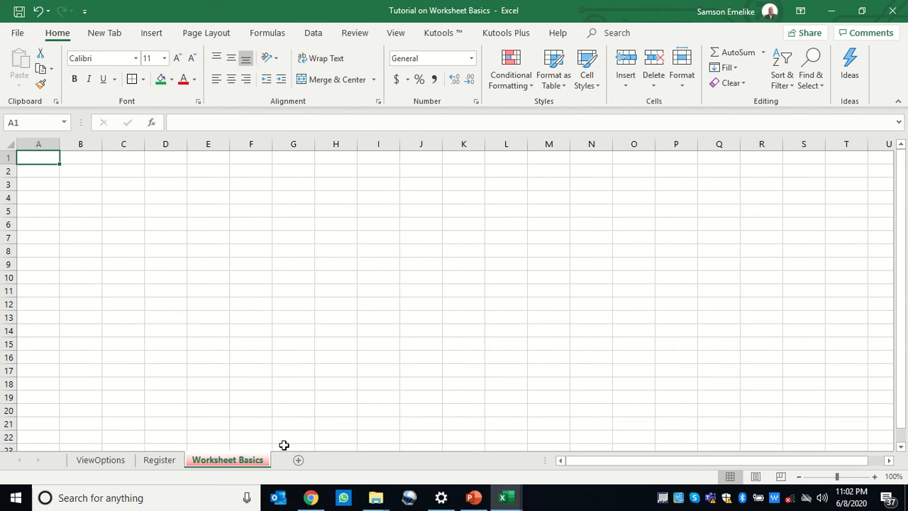
pyautogui.click(98, 462)
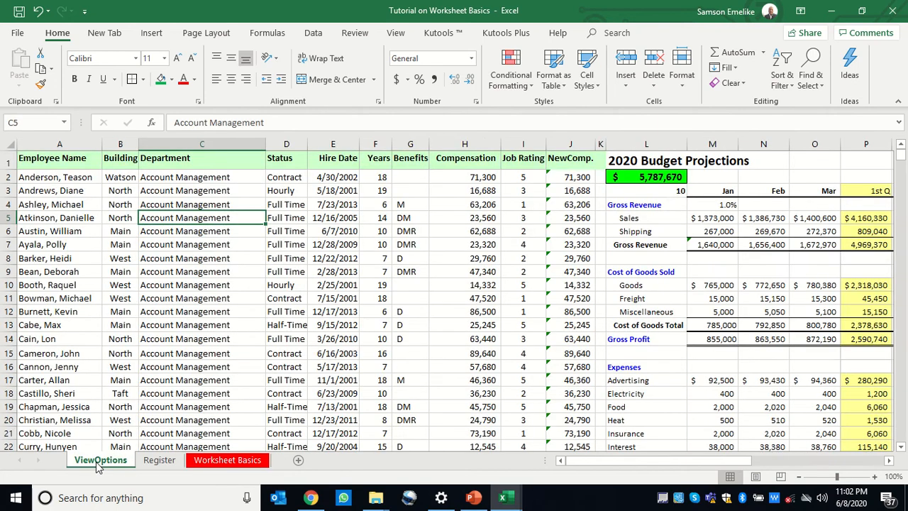
pyautogui.moveTo(98, 462); pyautogui.dragTo(188, 458)
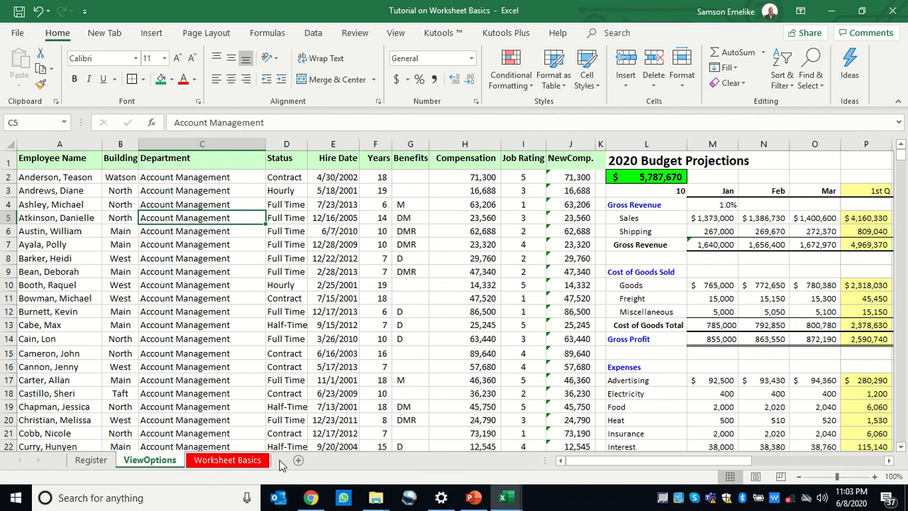
# Step: Add one new worksheet directly after Worksheet Basics and another directly after Register
pyautogui.click(245, 461)
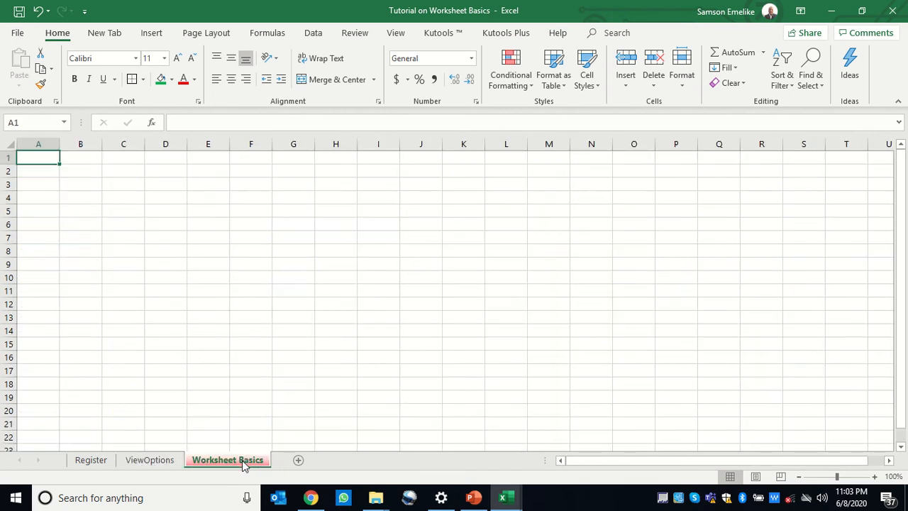
pyautogui.click(299, 461)
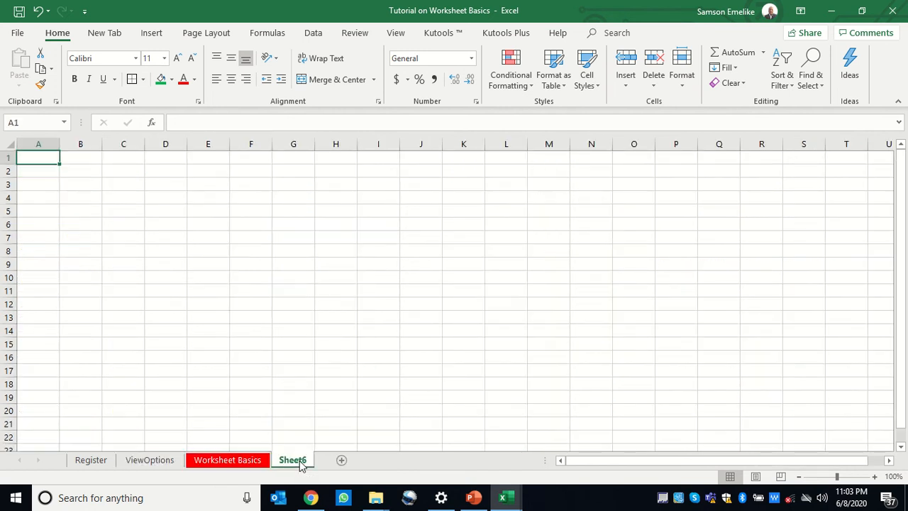
pyautogui.click(96, 464)
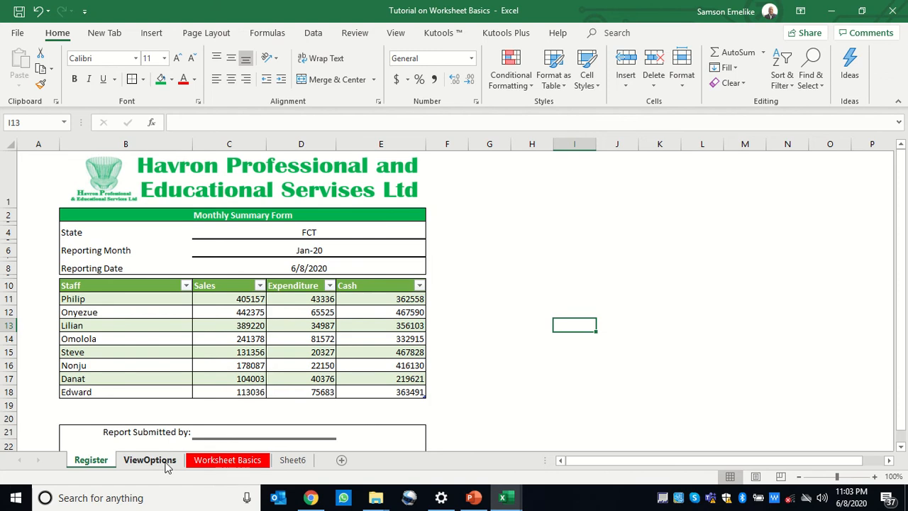
pyautogui.click(341, 461)
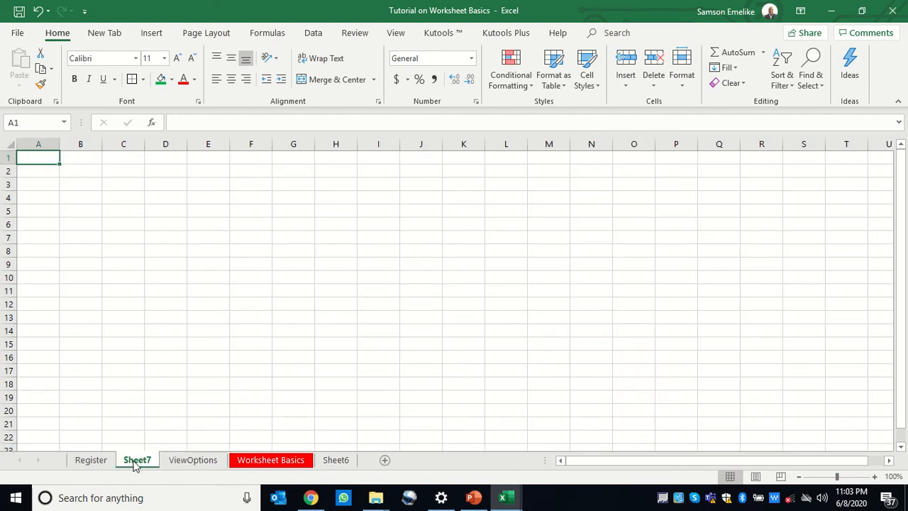
# Step: Move Sheet7 to the end of the sheets, then use Move or Copy to place it before Register
pyautogui.moveTo(137, 462)
pyautogui.mouseDown()
pyautogui.moveTo(212, 441)
pyautogui.moveTo(373, 441)
pyautogui.mouseUp()
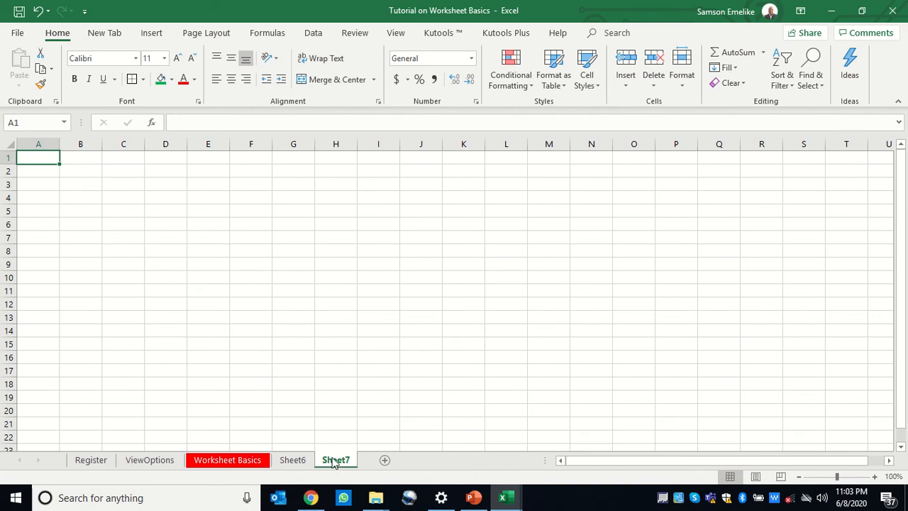
pyautogui.rightClick(334, 462)
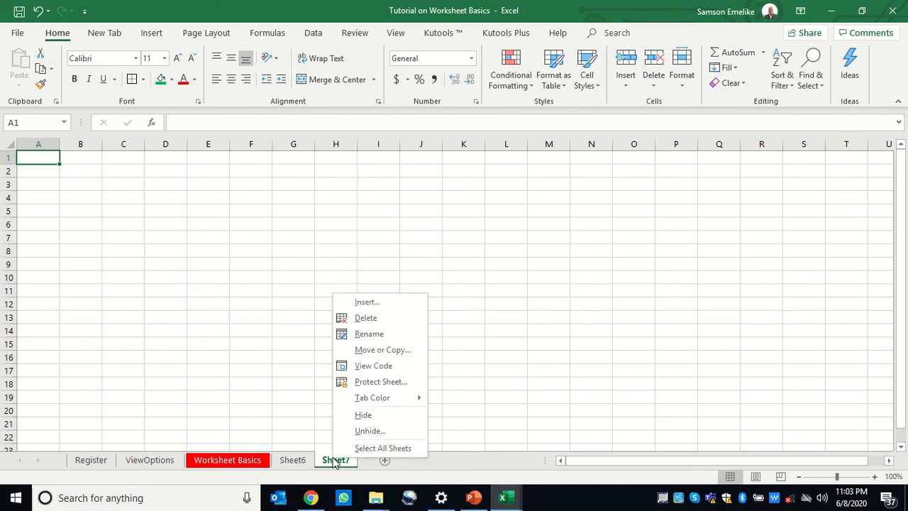
pyautogui.click(374, 350)
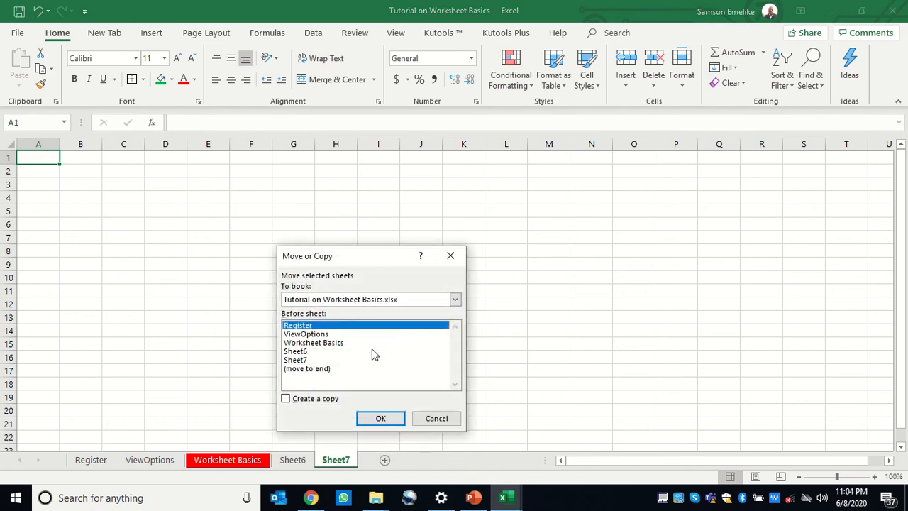
pyautogui.moveTo(365, 258); pyautogui.dragTo(488, 189)
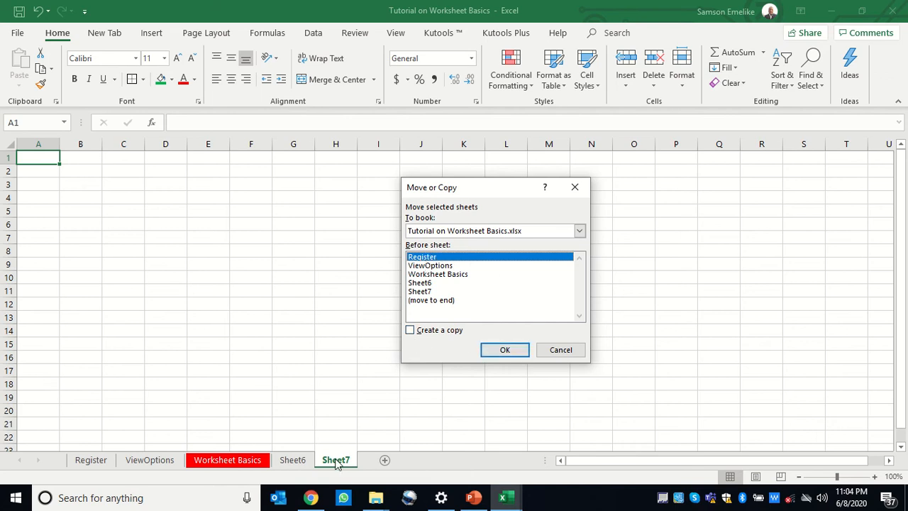
pyautogui.click(503, 349)
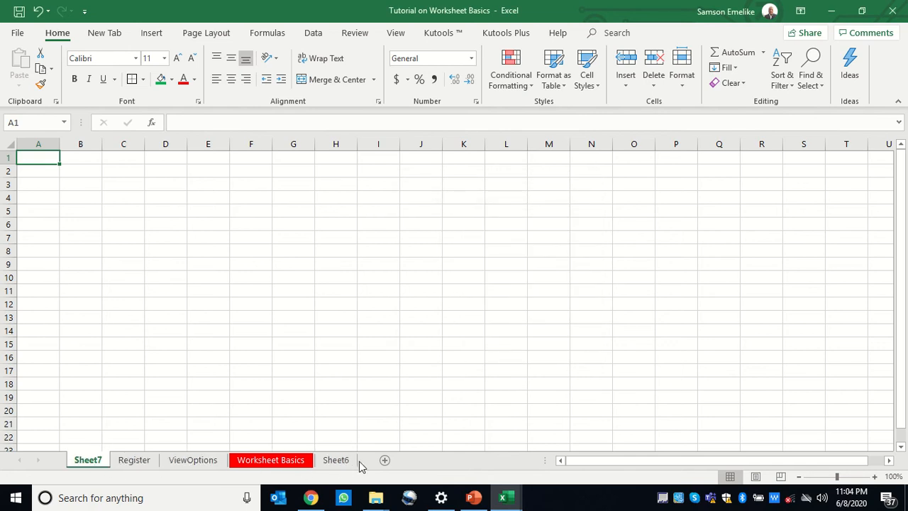
# Step: Create a copy of Sheet7 placed before the Worksheet Basics sheet
pyautogui.rightClick(88, 462)
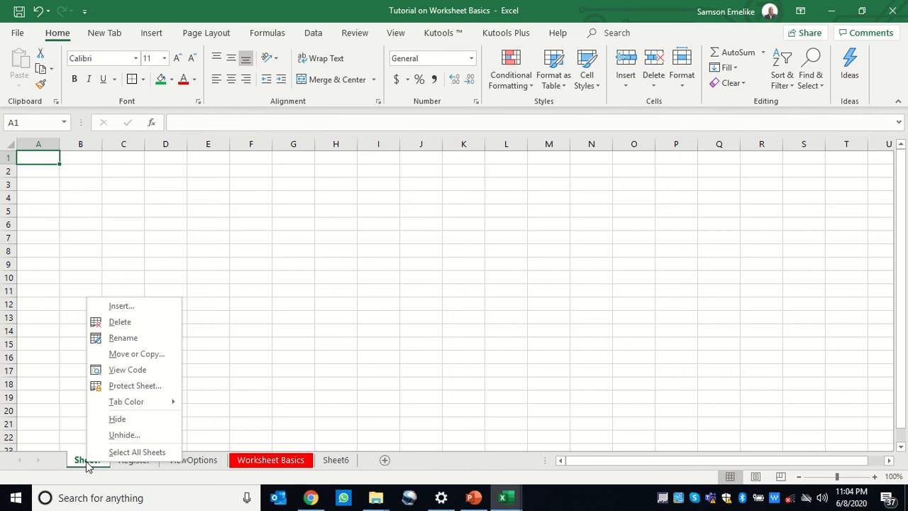
pyautogui.click(122, 353)
pyautogui.moveTo(103, 262); pyautogui.dragTo(404, 220)
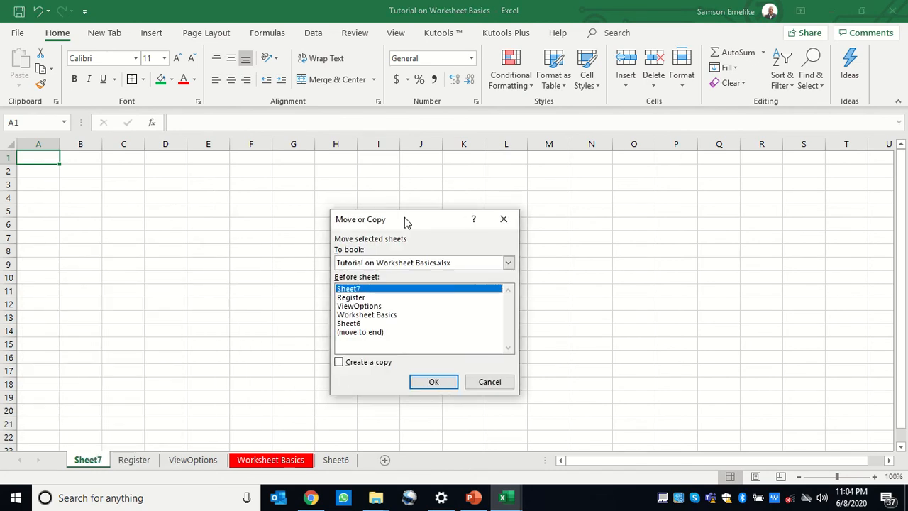
pyautogui.click(355, 316)
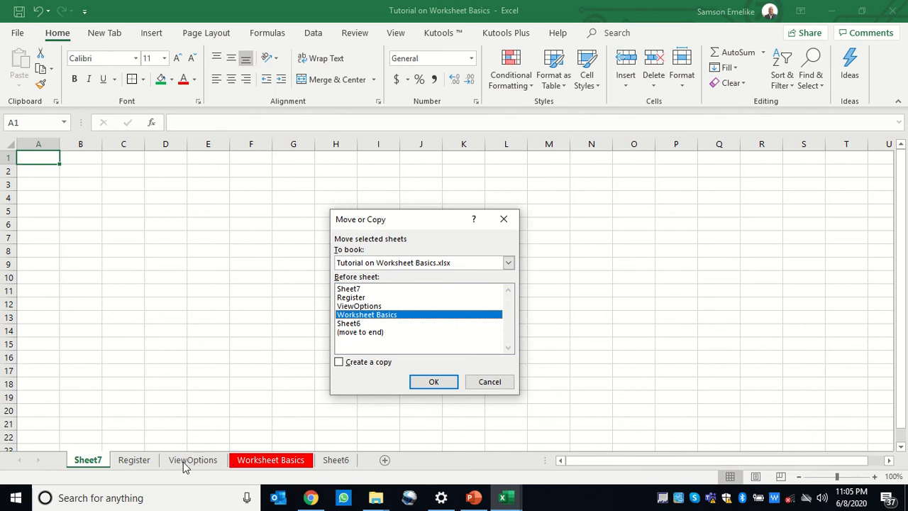
pyautogui.click(339, 362)
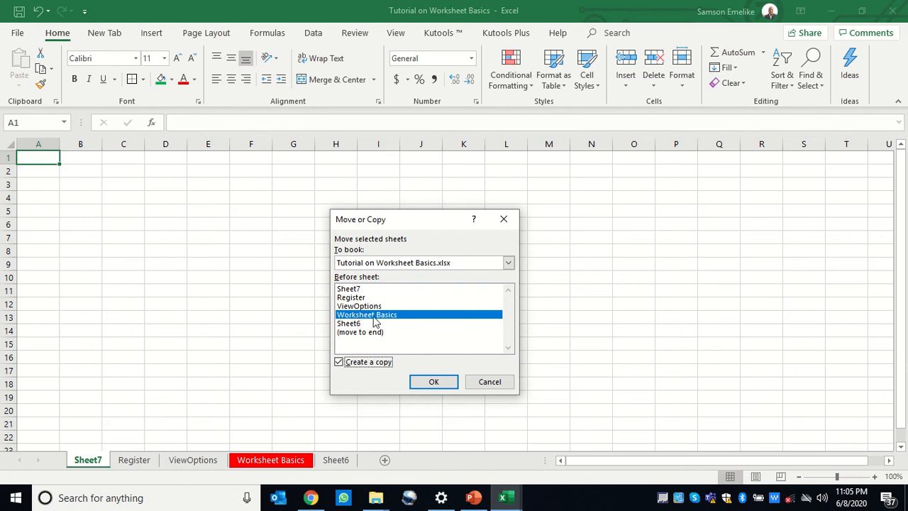
pyautogui.click(436, 382)
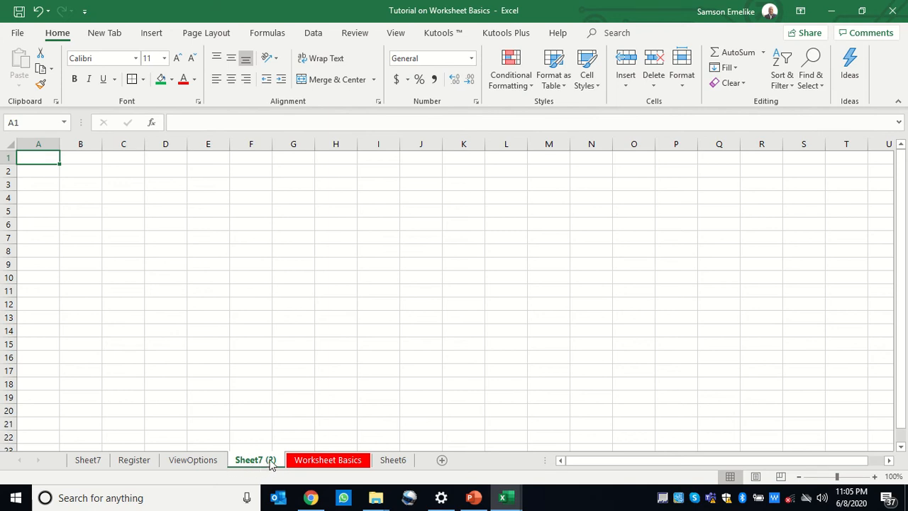
# Step: Move the Sheet7 (2) worksheet to the Book1 workbook, placing it before Sheet1
pyautogui.rightClick(270, 464)
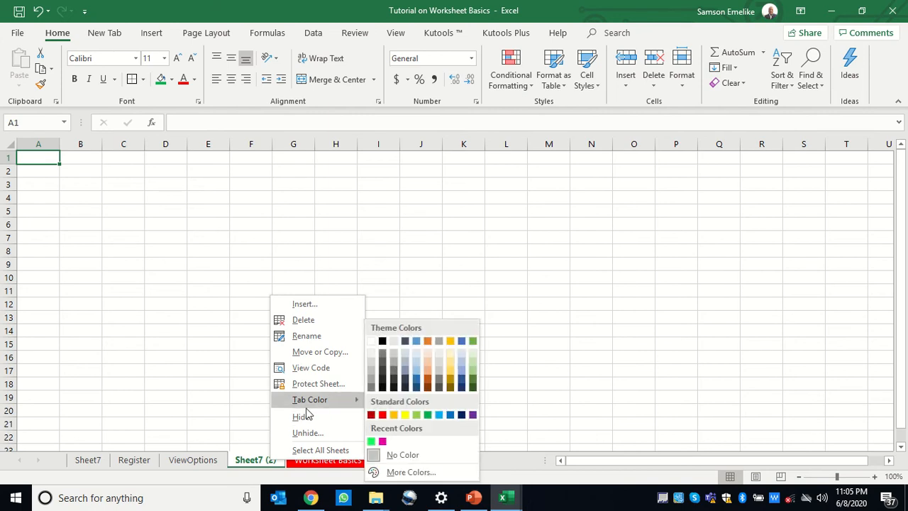
pyautogui.click(313, 352)
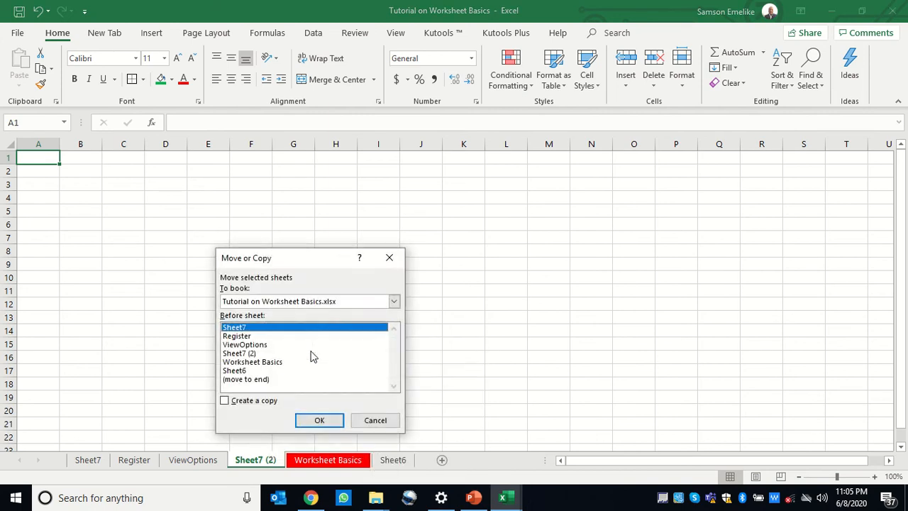
pyautogui.click(394, 301)
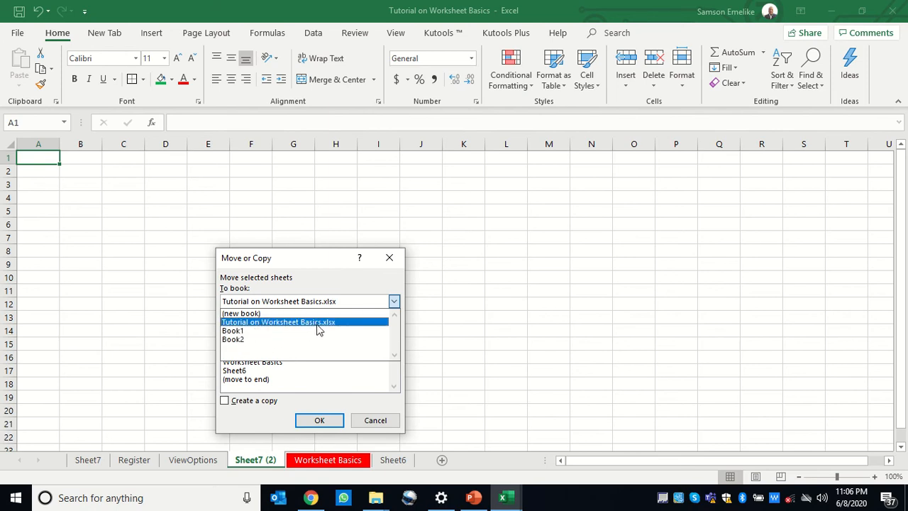
pyautogui.click(244, 331)
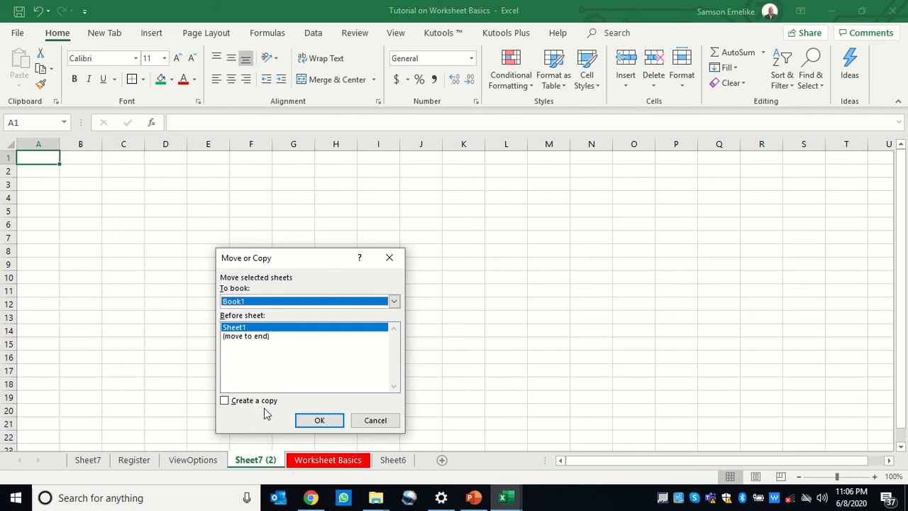
pyautogui.click(320, 421)
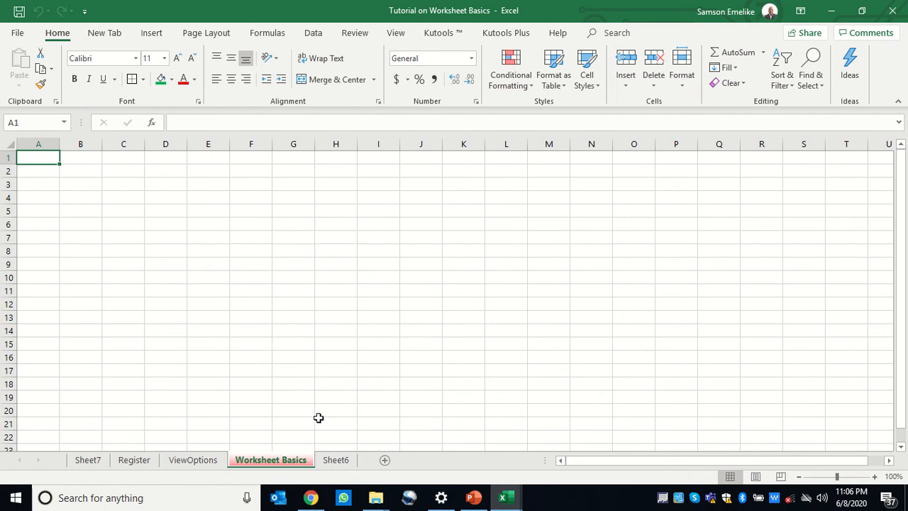
# Step: Switch to Book1 to check the moved sheet, and return to the Tutorial on Worksheet Basics workbook
pyautogui.click(507, 495)
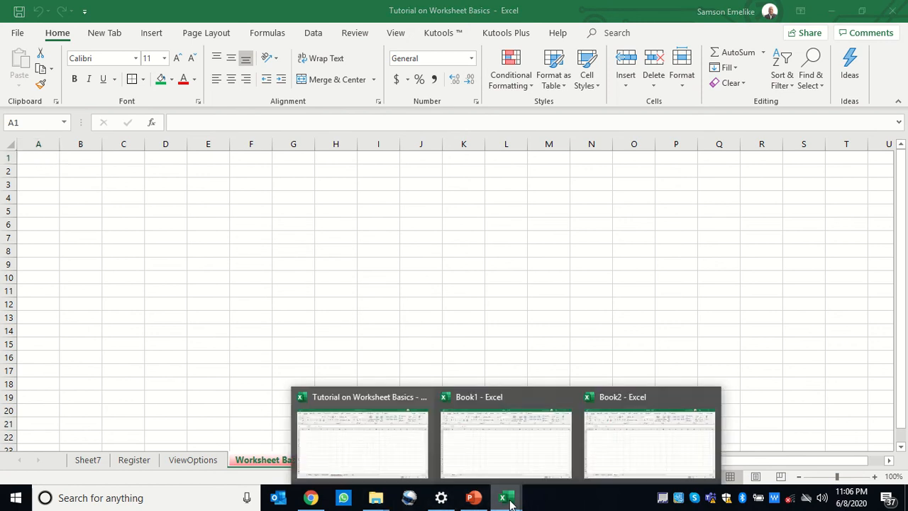
pyautogui.click(492, 450)
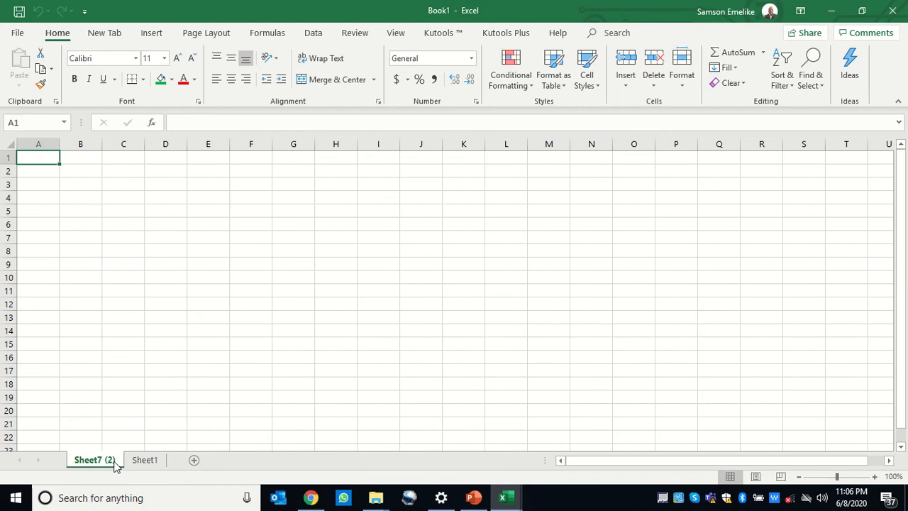
pyautogui.click(833, 14)
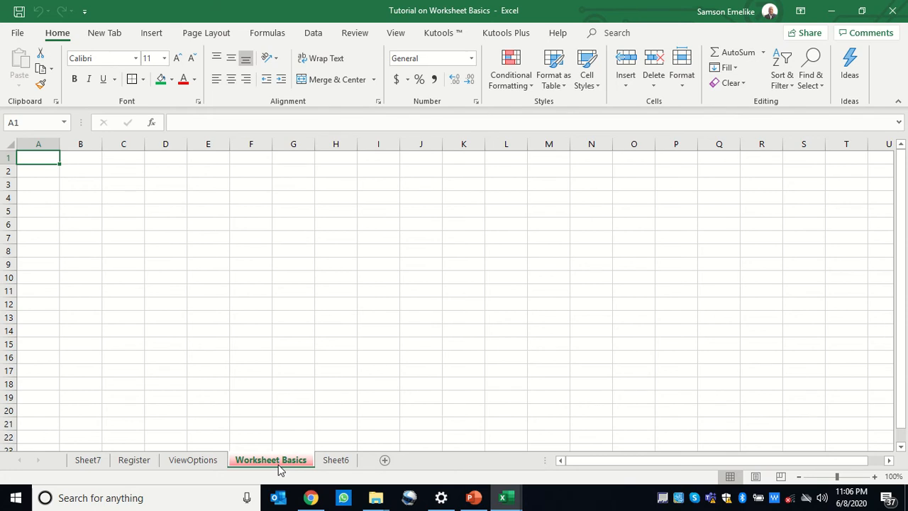
# Step: Select cell E4 on the Worksheet Basics sheet and save the workbook
pyautogui.click(214, 198)
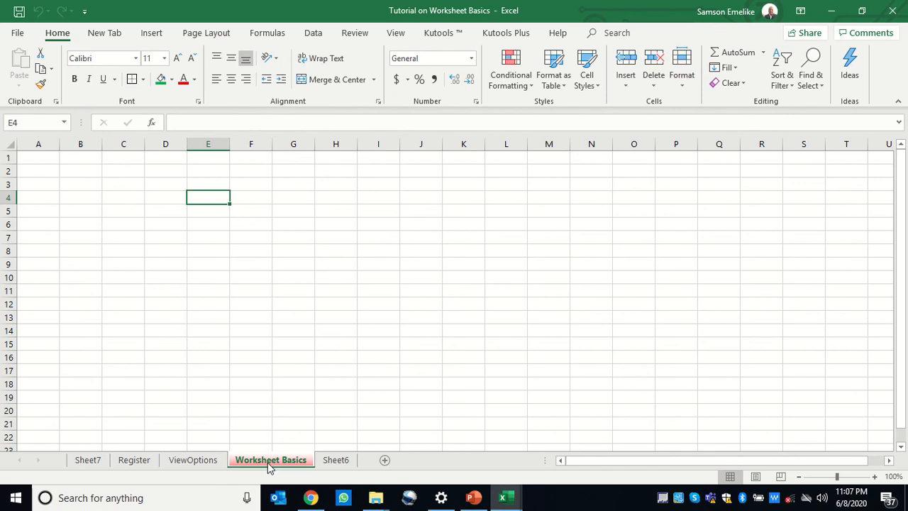
pyautogui.moveTo(899, 6)
pyautogui.hotkey('ctrl', 's')
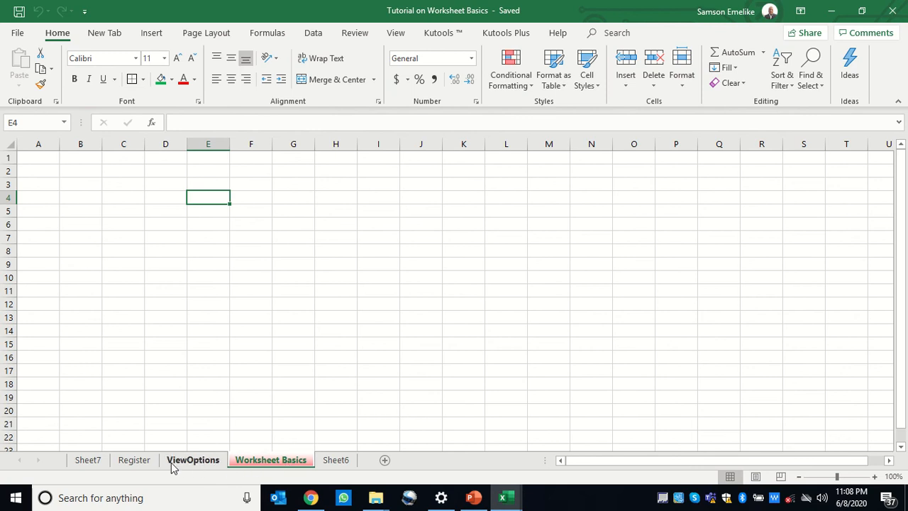
pyautogui.doubleClick(280, 461)
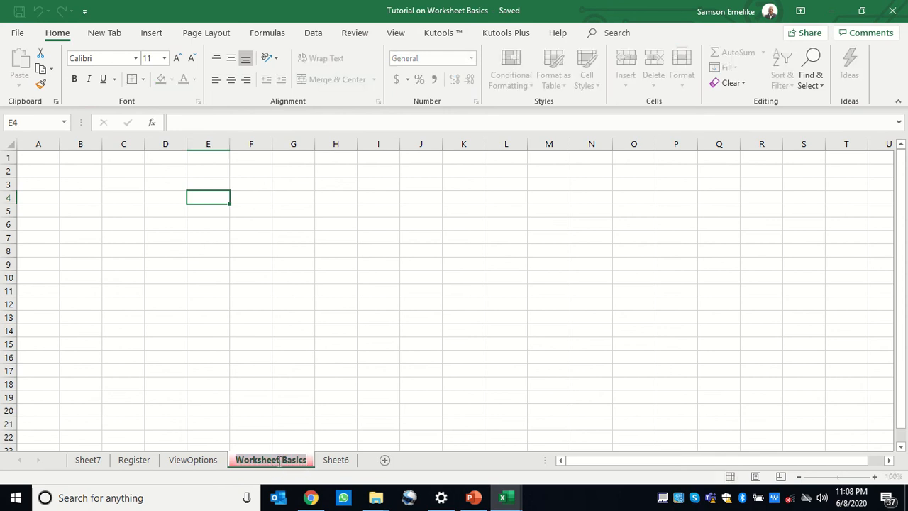
pyautogui.press('Return')
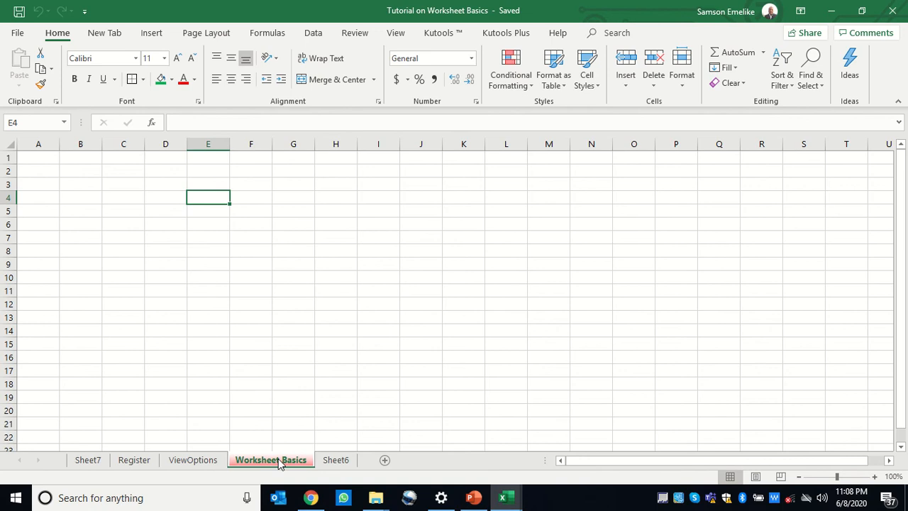
pyautogui.rightClick(280, 461)
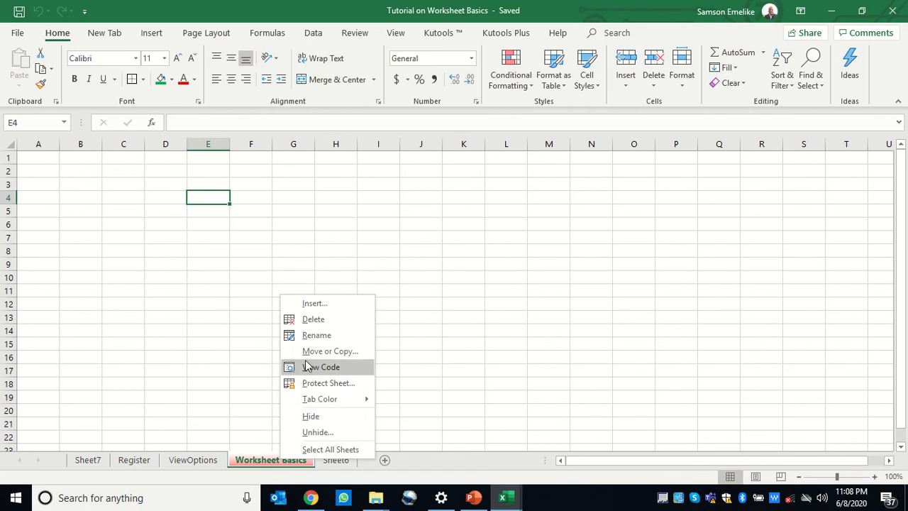
pyautogui.click(453, 376)
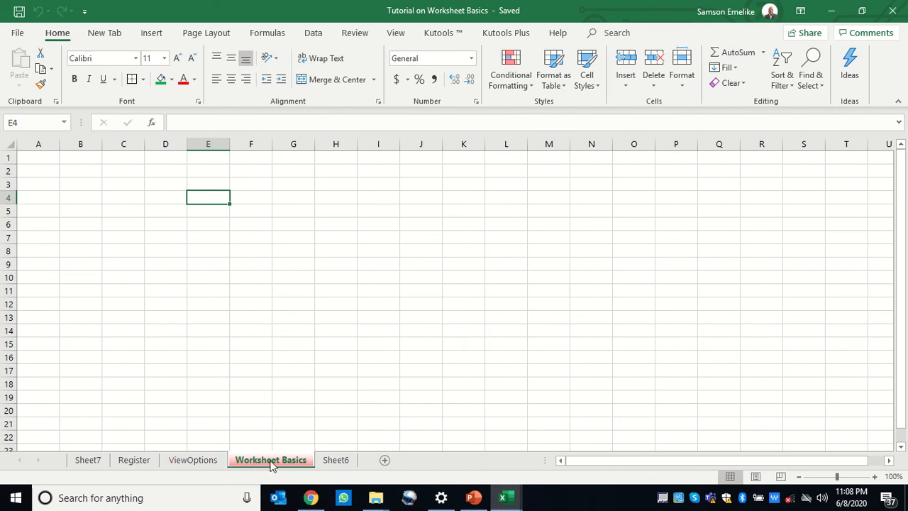
# Step: Set the ViewOptions sheet's tab color to standard yellow and switch to the Worksheet Basics sheet
pyautogui.click(181, 462)
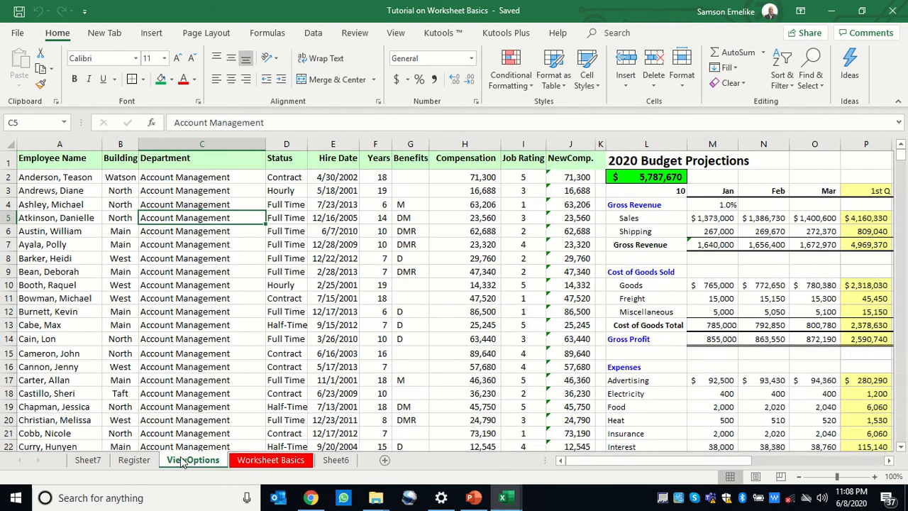
pyautogui.rightClick(183, 462)
pyautogui.moveTo(223, 397)
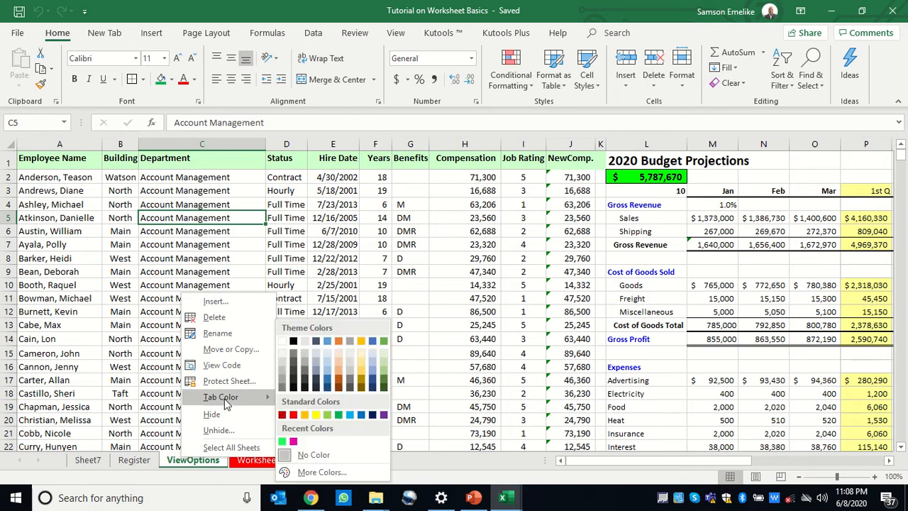
pyautogui.click(316, 415)
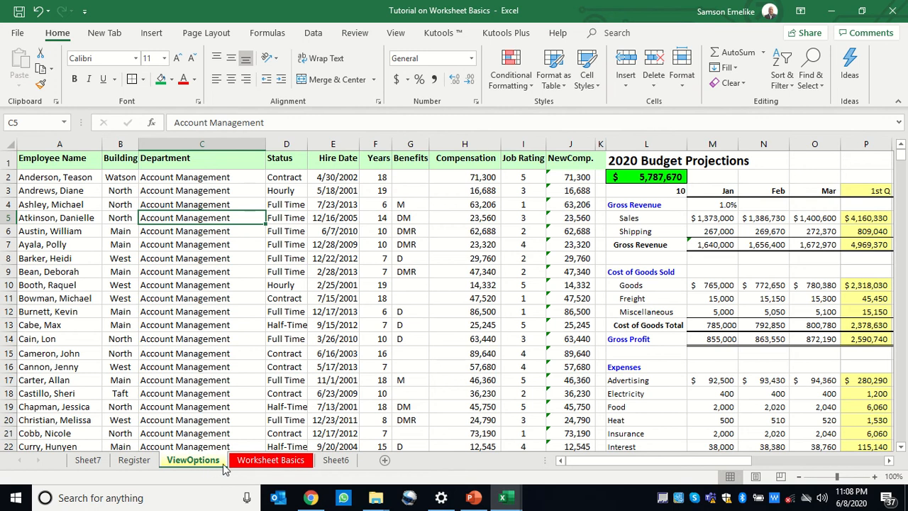
pyautogui.click(295, 465)
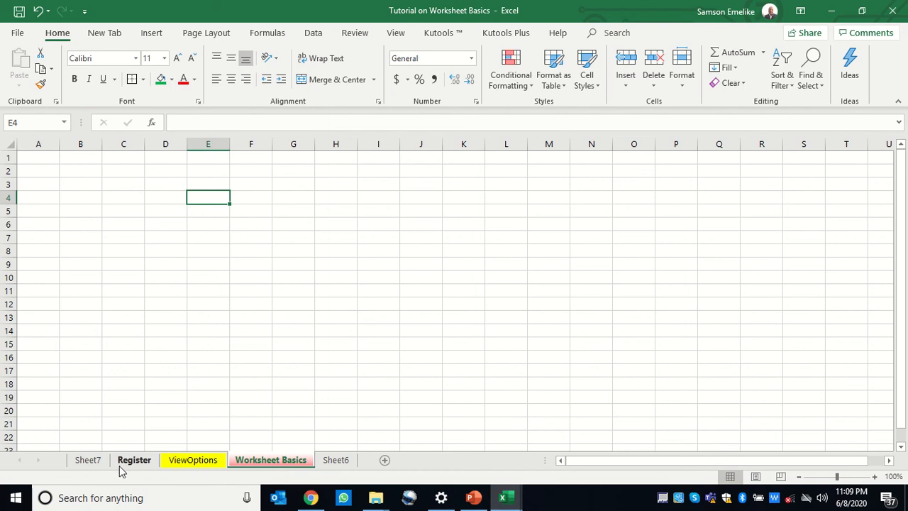
# Step: View the Register sheet, and look through the ViewOptions employee data down to its last row and back to cell A1
pyautogui.click(145, 464)
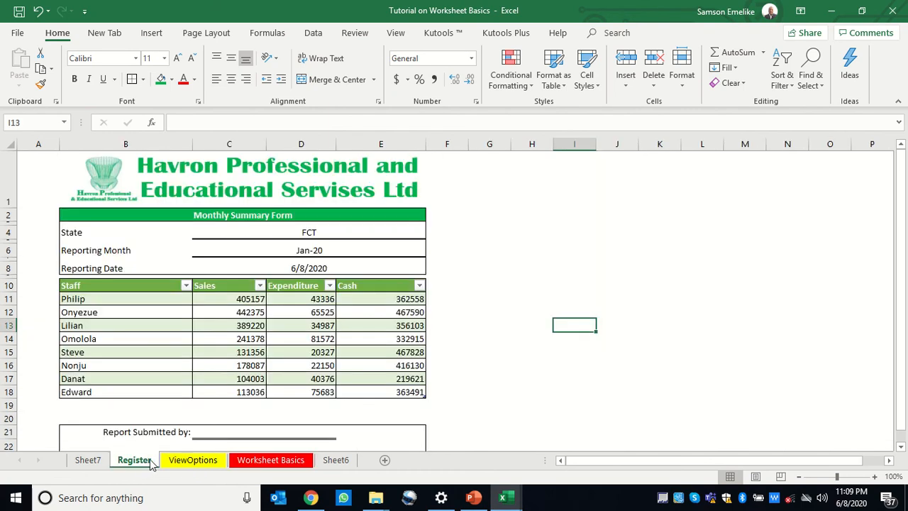
pyautogui.click(211, 466)
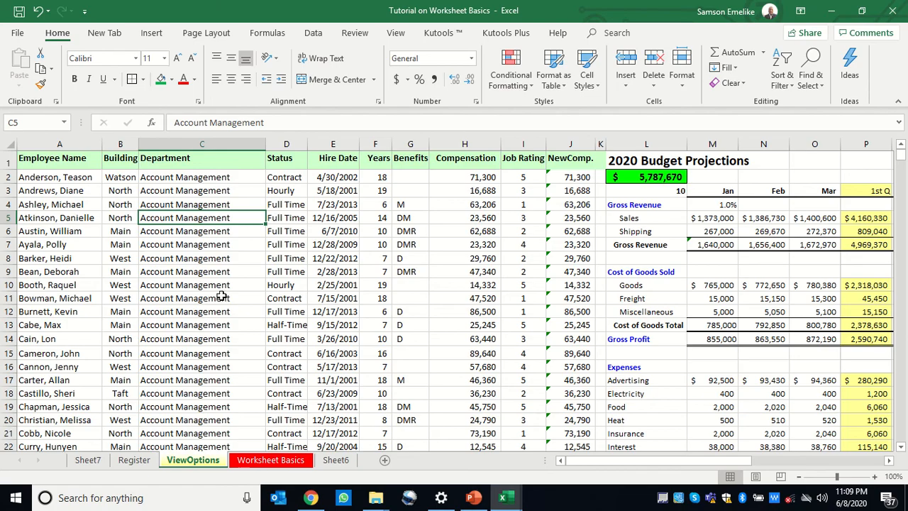
pyautogui.scroll(-20, 222, 296)
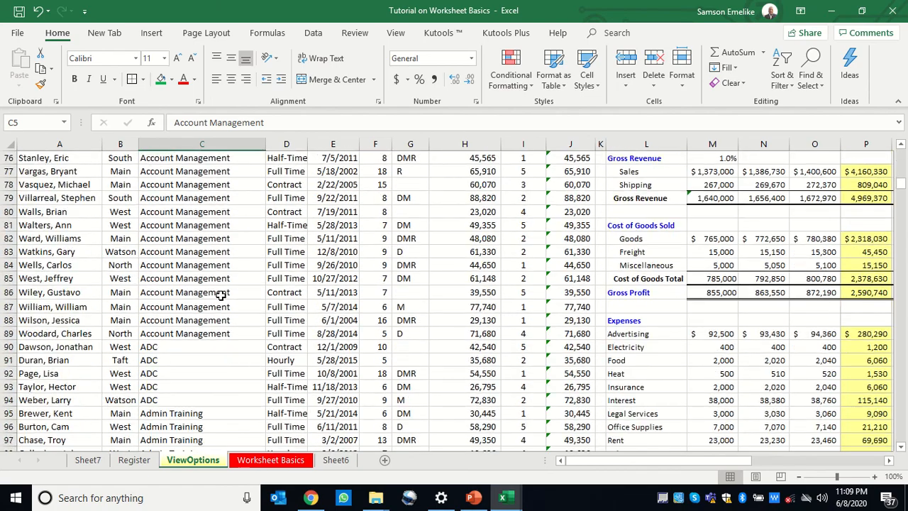
pyautogui.scroll(-20, 222, 296)
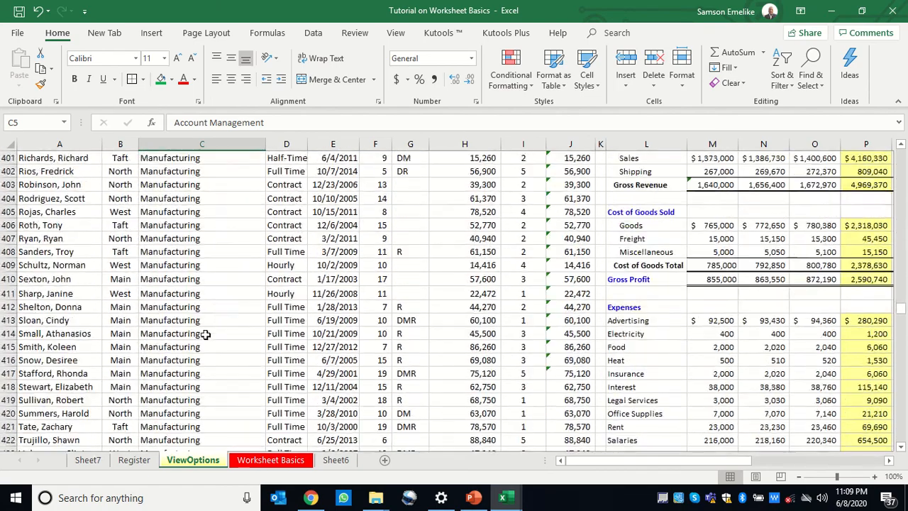
pyautogui.scroll(-20, 156, 356)
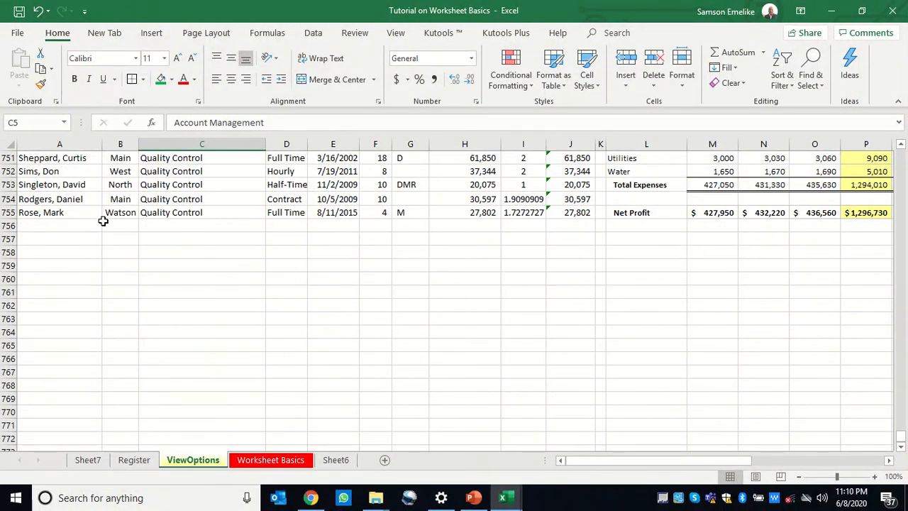
pyautogui.scroll(20, 262, 233)
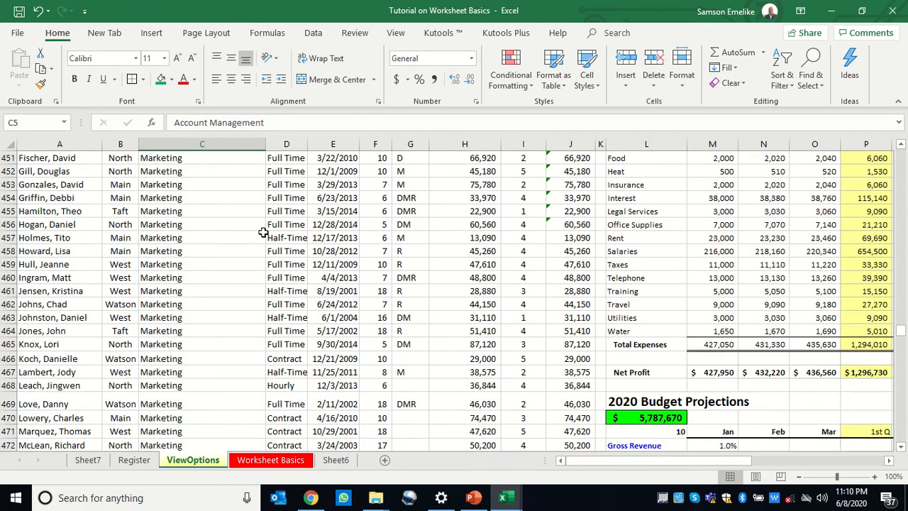
pyautogui.scroll(20, 262, 233)
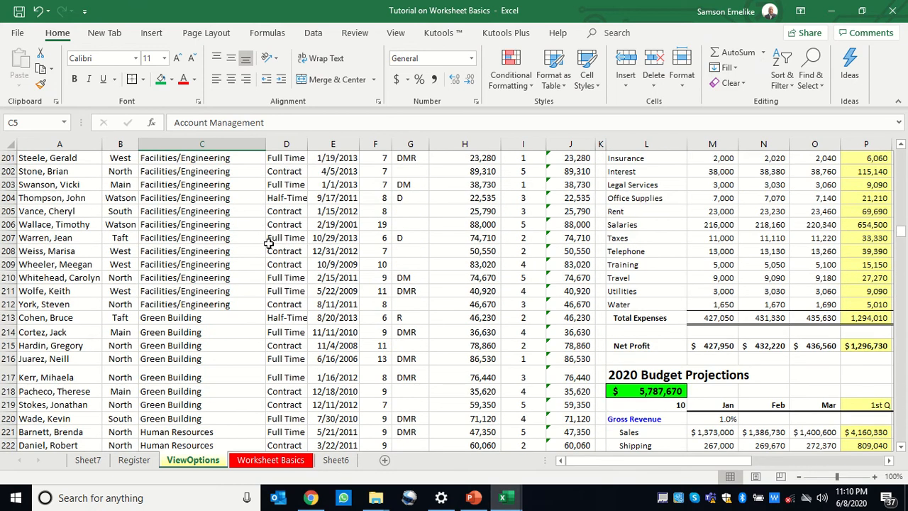
pyautogui.click(82, 333)
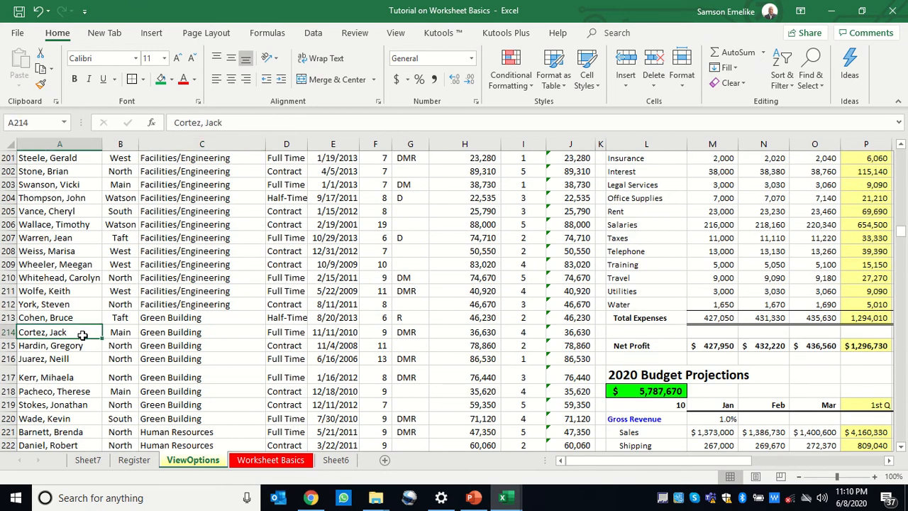
pyautogui.hotkey('ctrl', 'Home')
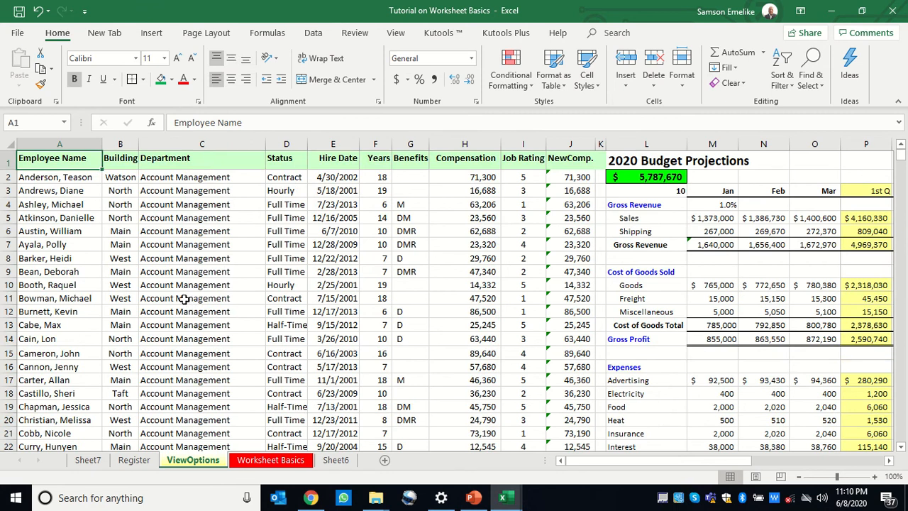
# Step: Fill rows 2 through 15 of the ViewOptions sheet with green
pyautogui.moveTo(687, 461); pyautogui.dragTo(570, 461)
pyautogui.moveTo(6, 177); pyautogui.dragTo(4, 358)
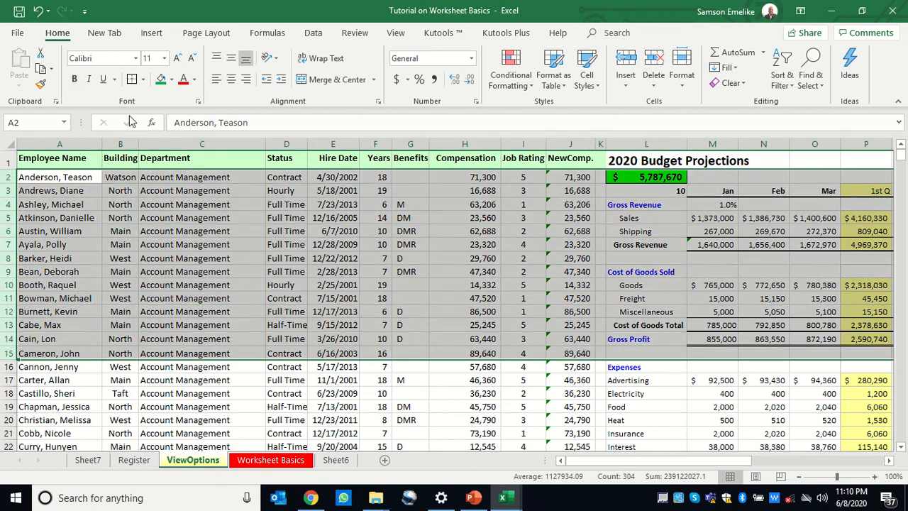
pyautogui.click(162, 80)
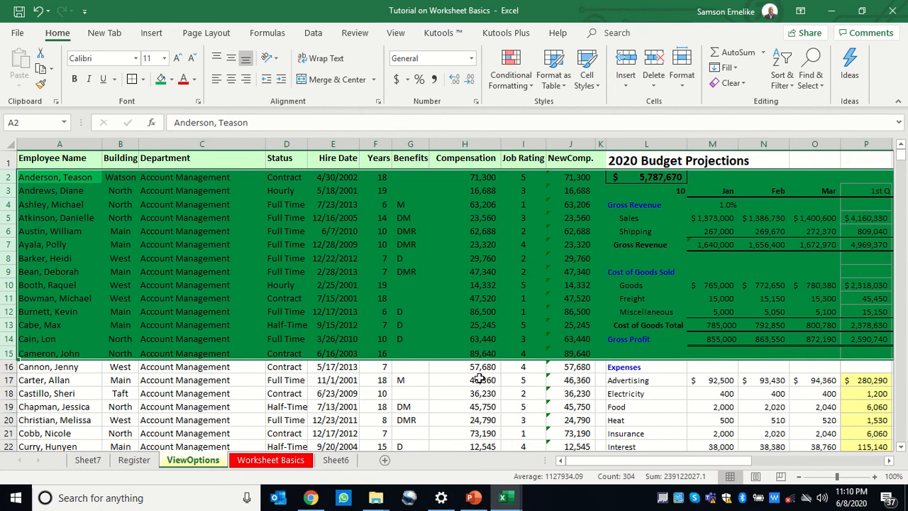
# Step: Jump to the end of the employee data and fill rows 745 through 755 with yellow
pyautogui.click(124, 342)
pyautogui.hotkey('ctrl', 'Down')
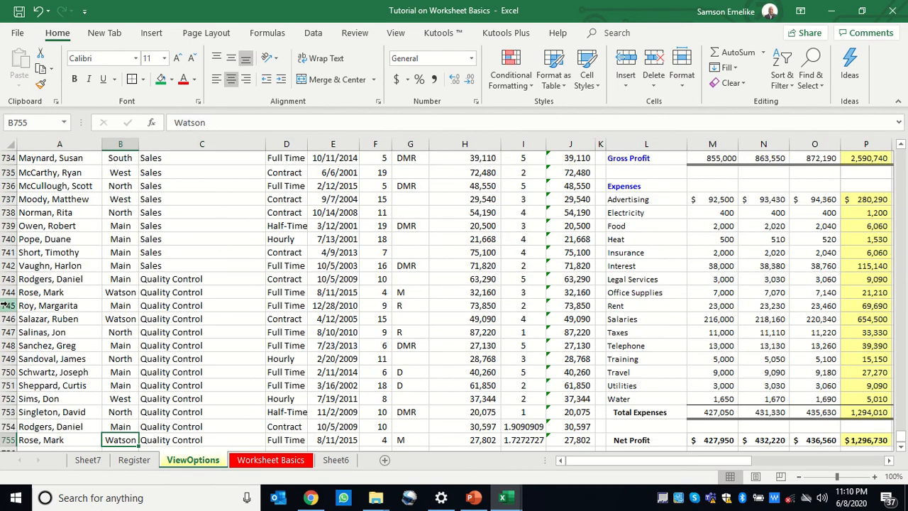
pyautogui.moveTo(5, 305); pyautogui.dragTo(42, 334)
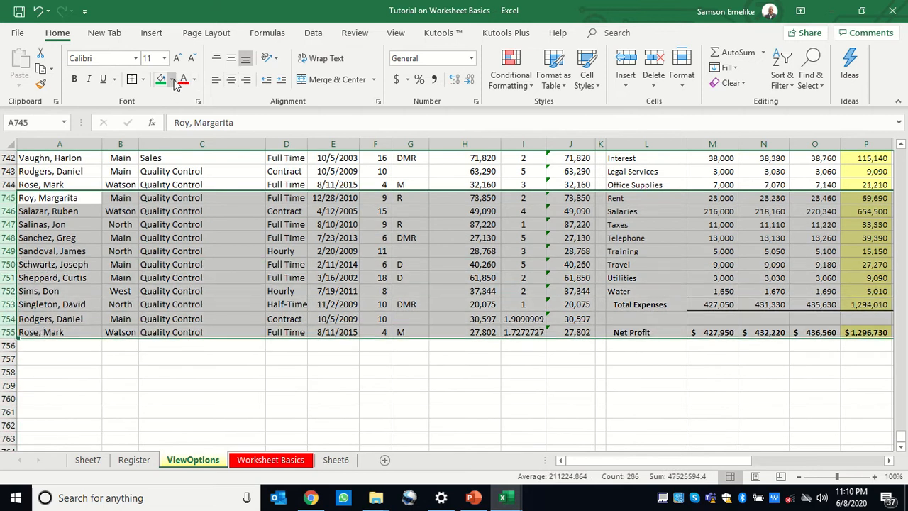
pyautogui.click(176, 80)
pyautogui.click(195, 181)
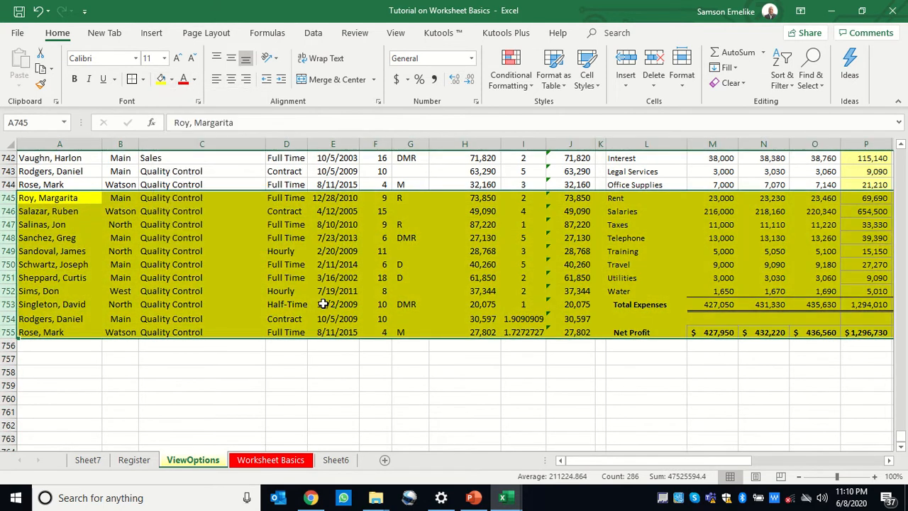
# Step: Return to the top of the employee data and select cell A16, just below the green rows
pyautogui.click(123, 312)
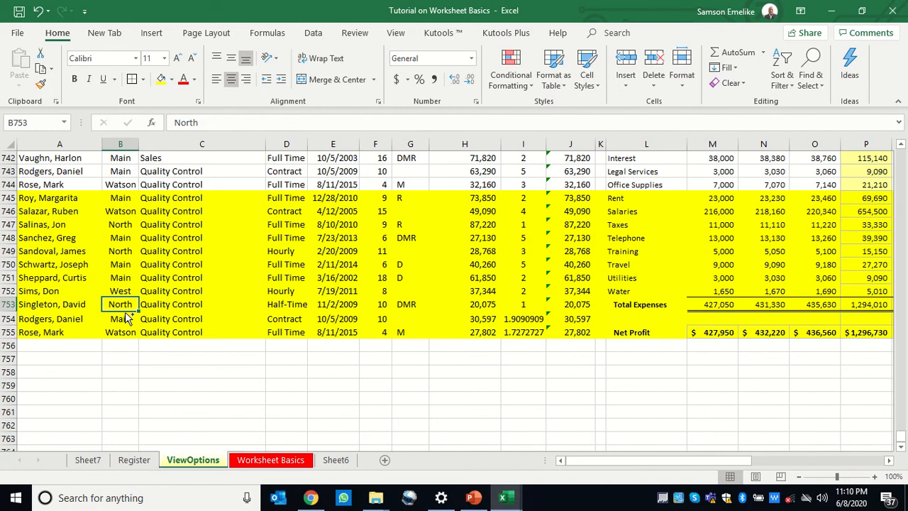
pyautogui.hotkey('ctrl', 'Up')
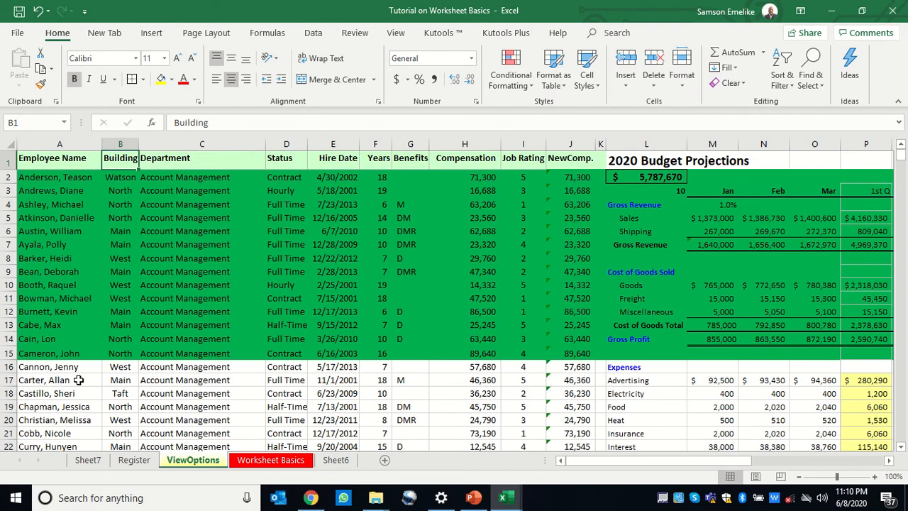
pyautogui.click(32, 367)
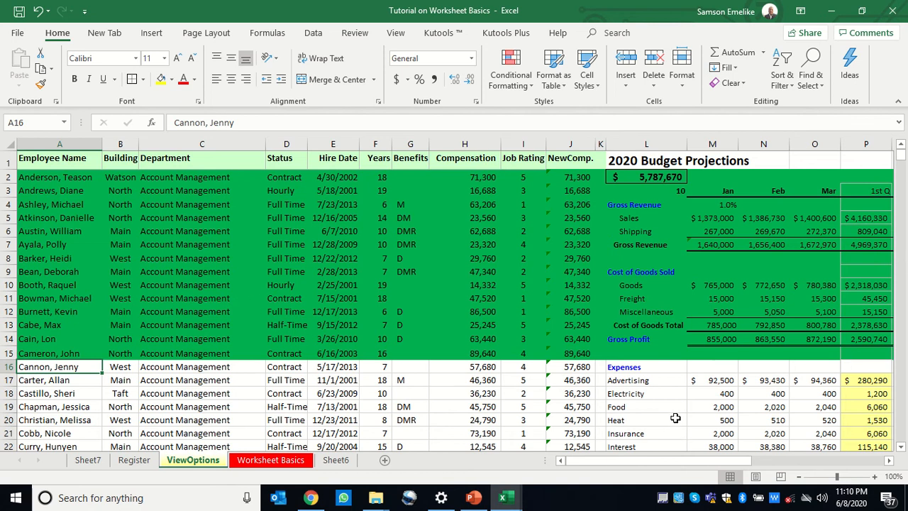
# Step: Split the ViewOptions sheet horizontally above row 16, just below the green rows
pyautogui.scroll(-8, 675, 418)
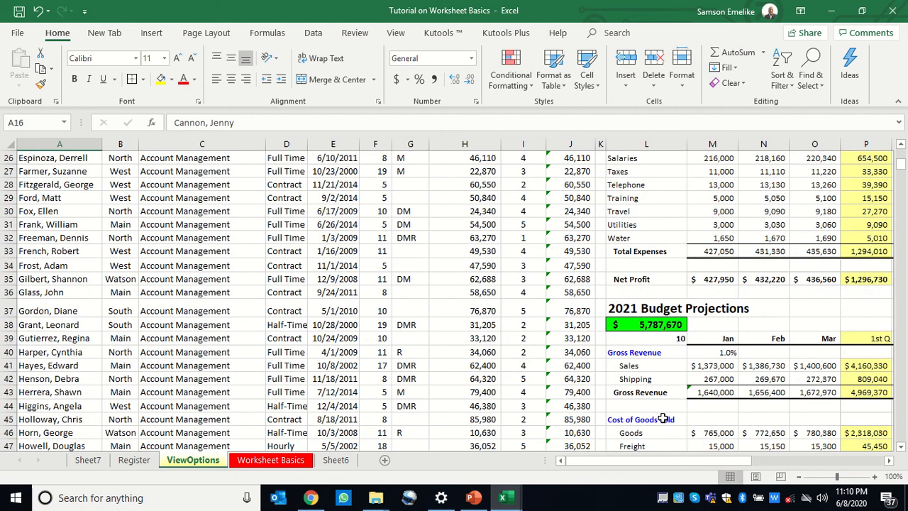
pyautogui.scroll(8, 415, 350)
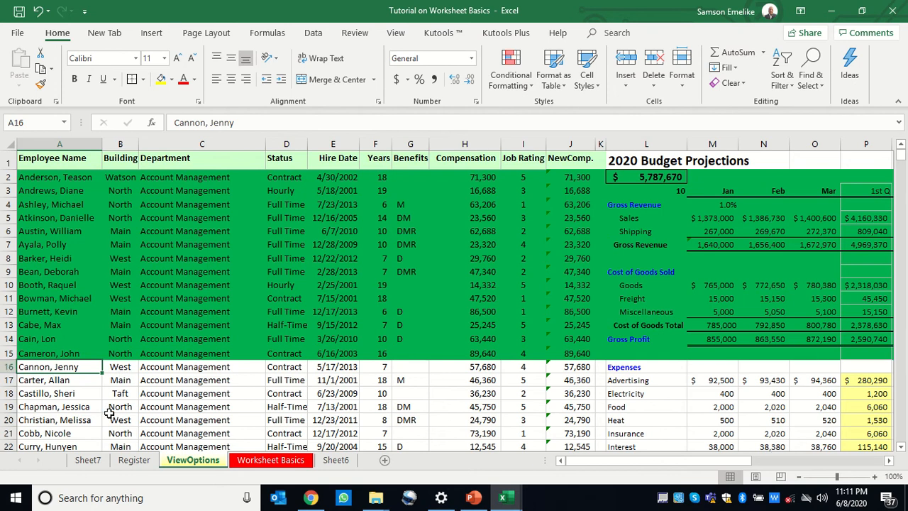
pyautogui.click(9, 367)
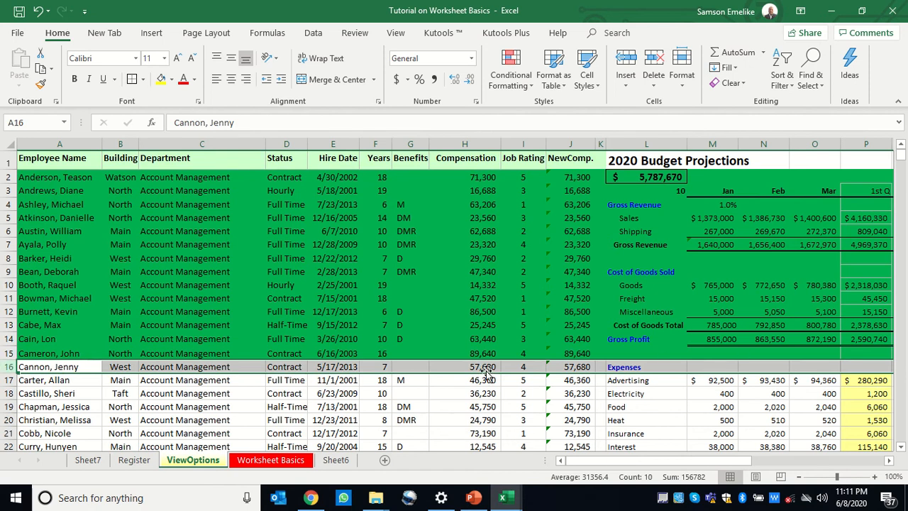
pyautogui.click(396, 34)
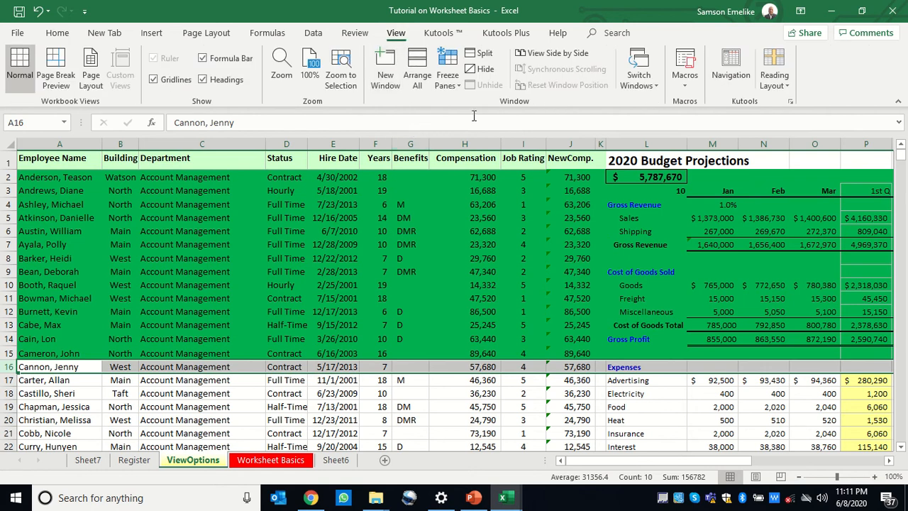
pyautogui.click(482, 56)
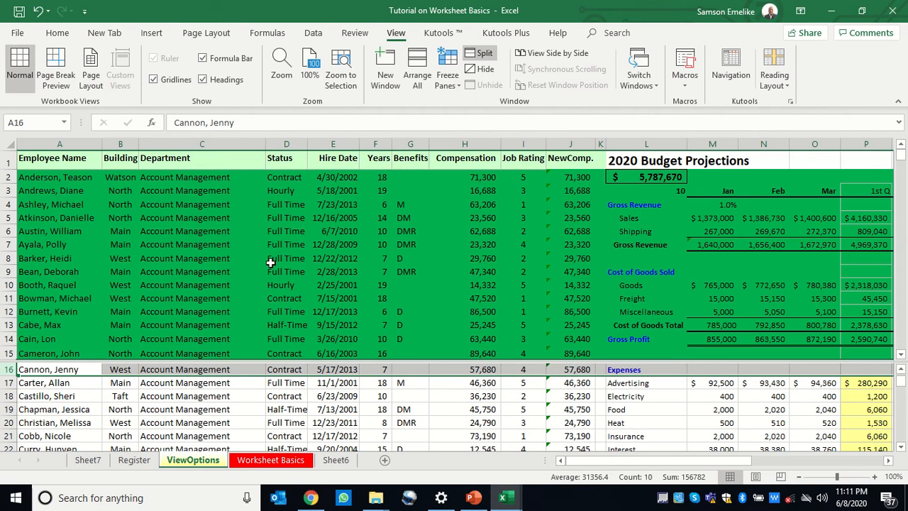
# Step: Bring the lower pane to the header and first green rows, and the upper pane to the yellow rows ending the employee data
pyautogui.scroll(5, 270, 263)
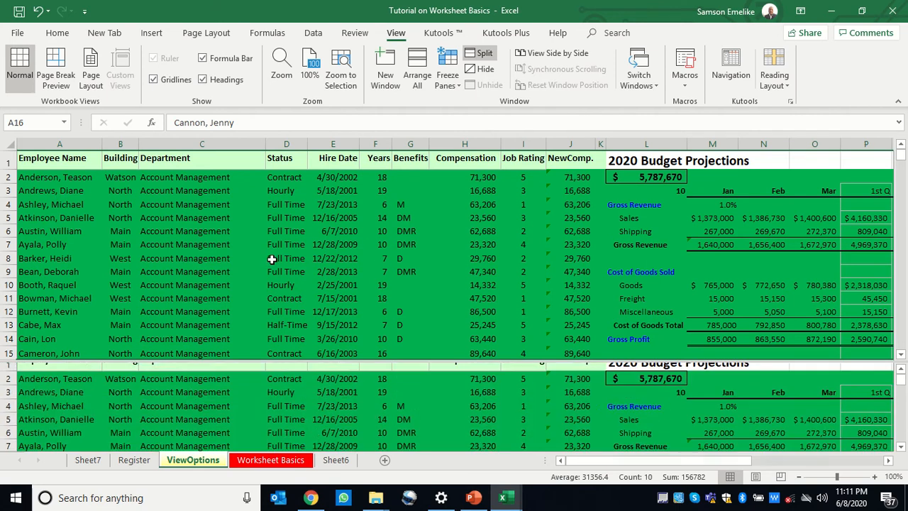
pyautogui.click(30, 178)
pyautogui.scroll(-5, 59, 202)
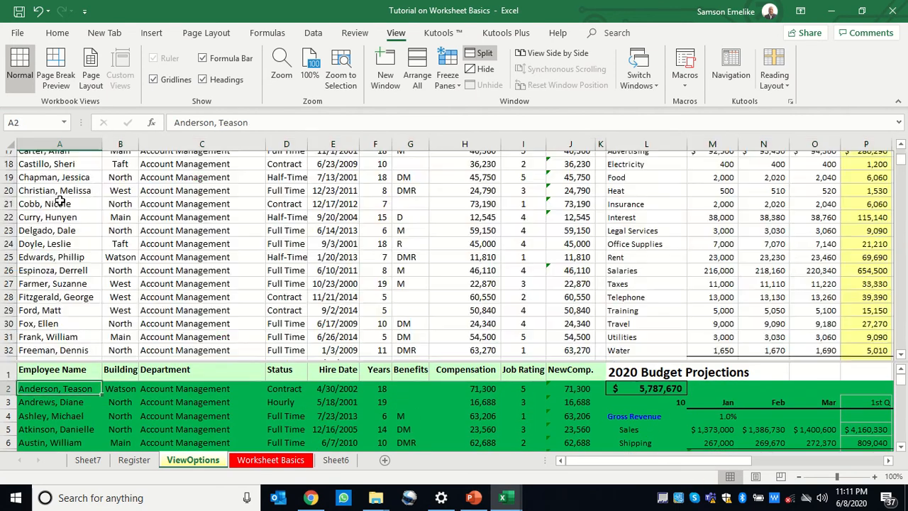
pyautogui.scroll(-20, 59, 202)
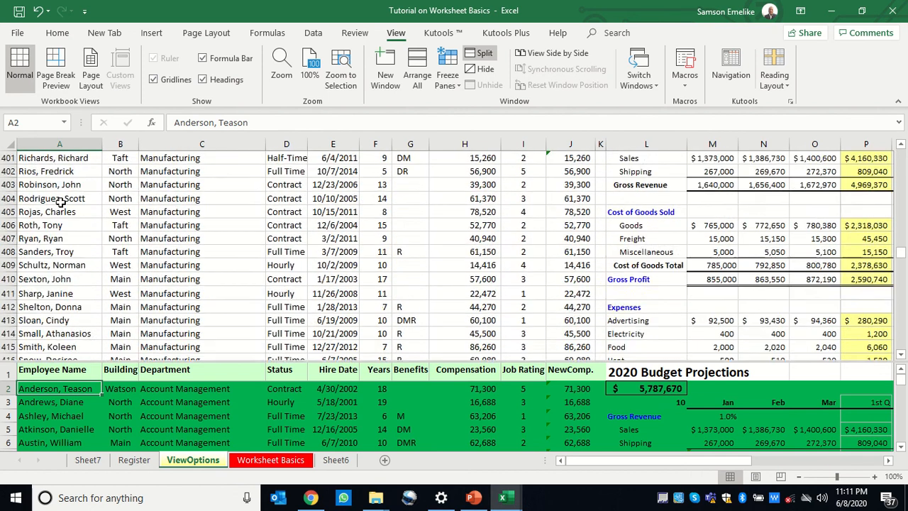
pyautogui.scroll(-20, 60, 202)
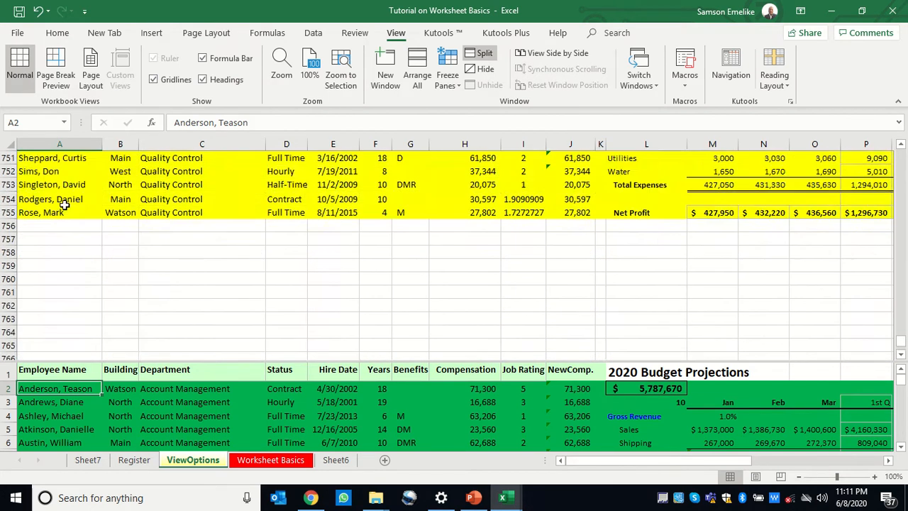
pyautogui.scroll(-6, 65, 203)
pyautogui.scroll(6, 65, 204)
# Step: Bring the lower pane to the final yellow rows, and move the upper pane back to about row 630
pyautogui.click(313, 402)
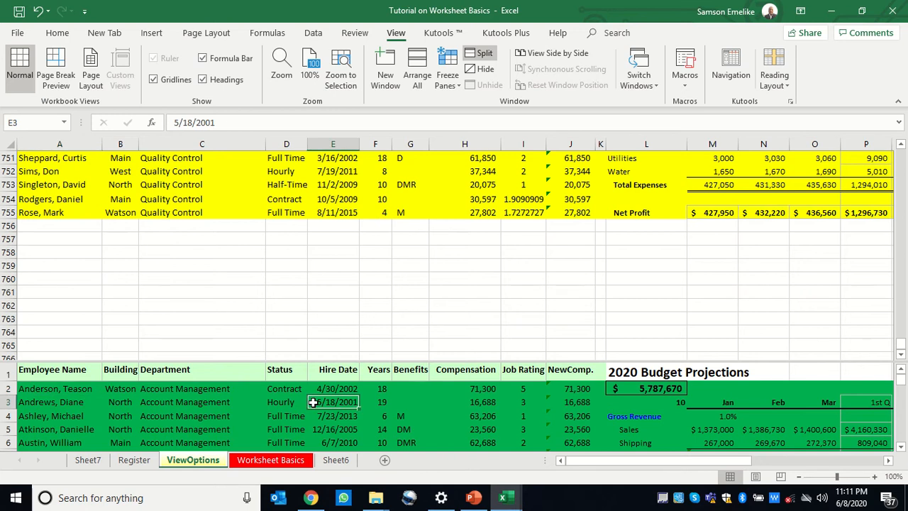
pyautogui.scroll(-20, 313, 402)
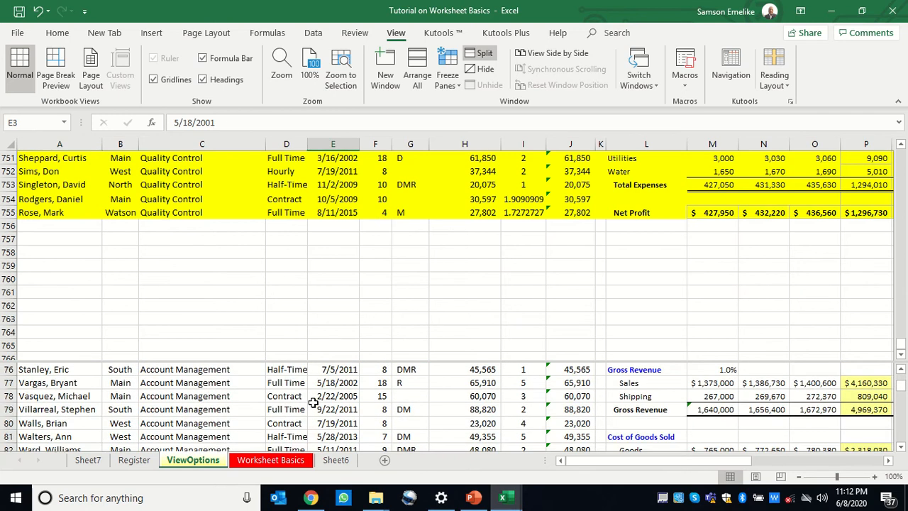
pyautogui.scroll(-20, 312, 402)
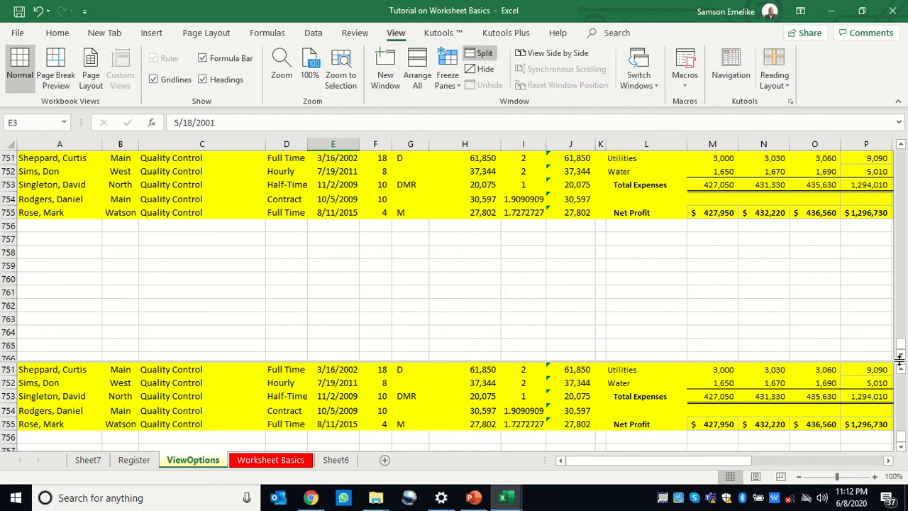
pyautogui.moveTo(900, 348); pyautogui.dragTo(902, 313)
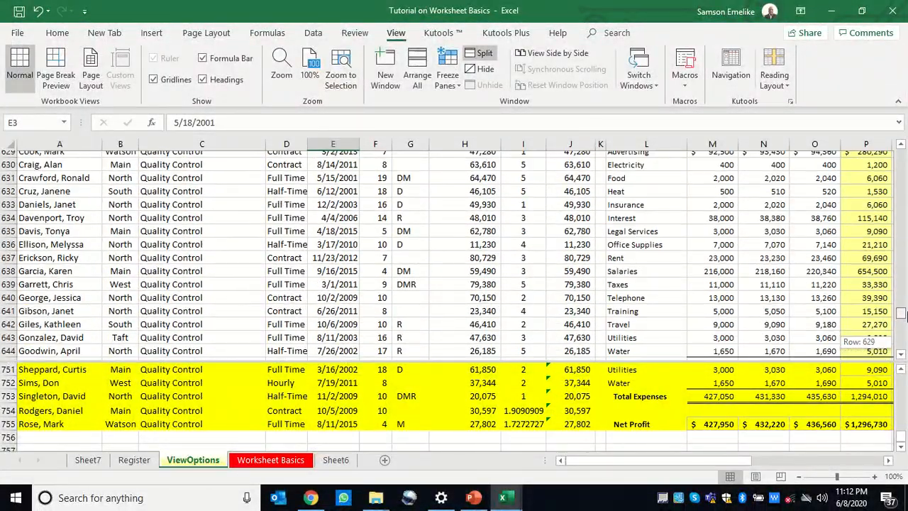
pyautogui.moveTo(902, 313); pyautogui.dragTo(901, 315)
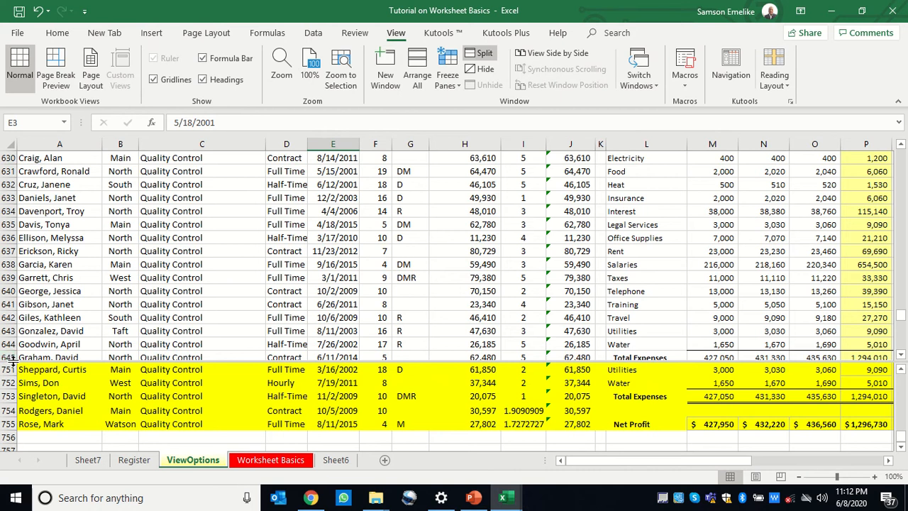
# Step: Shrink the upper pane so it shows about ten rows, and browse it to row 655
pyautogui.moveTo(13, 361); pyautogui.dragTo(13, 282)
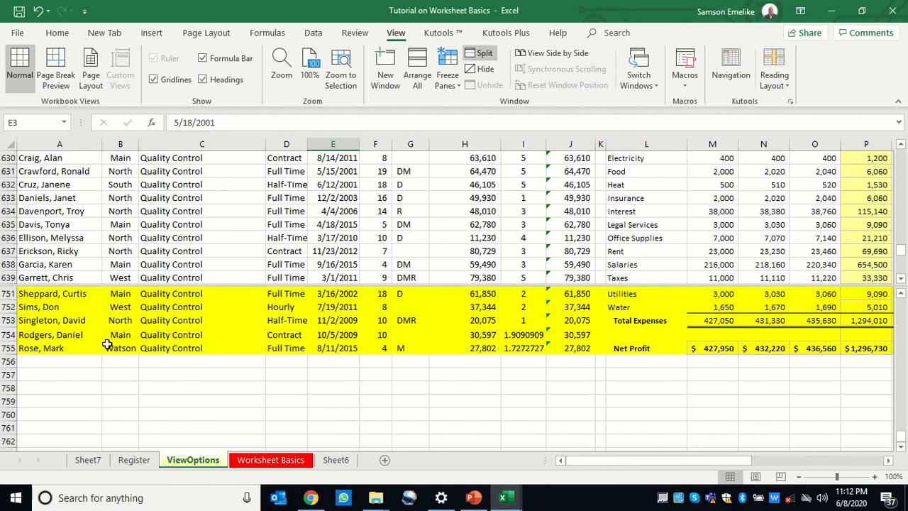
pyautogui.scroll(6, 117, 334)
pyautogui.scroll(-6, 120, 333)
pyautogui.scroll(-8, 124, 331)
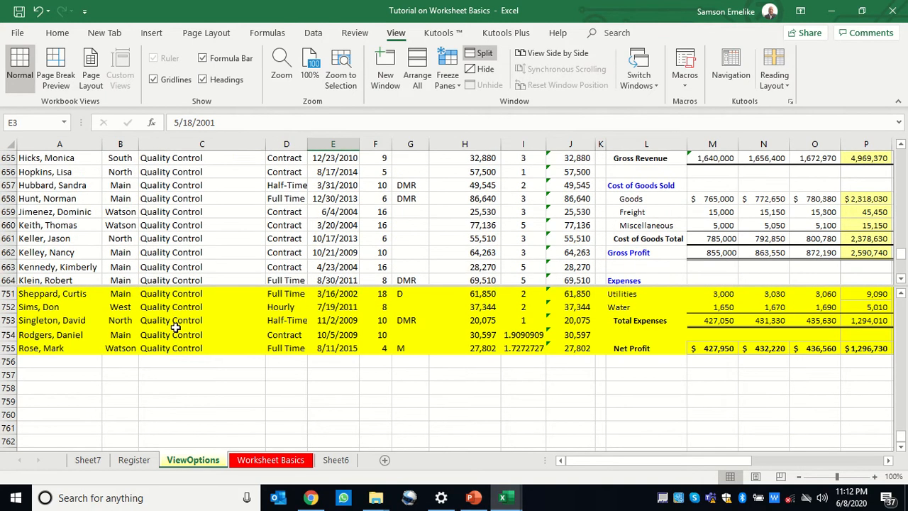
# Step: Browse the lower pane from the yellow rows back up to the header row
pyautogui.click(176, 320)
pyautogui.scroll(20, 176, 320)
pyautogui.scroll(20, 176, 320)
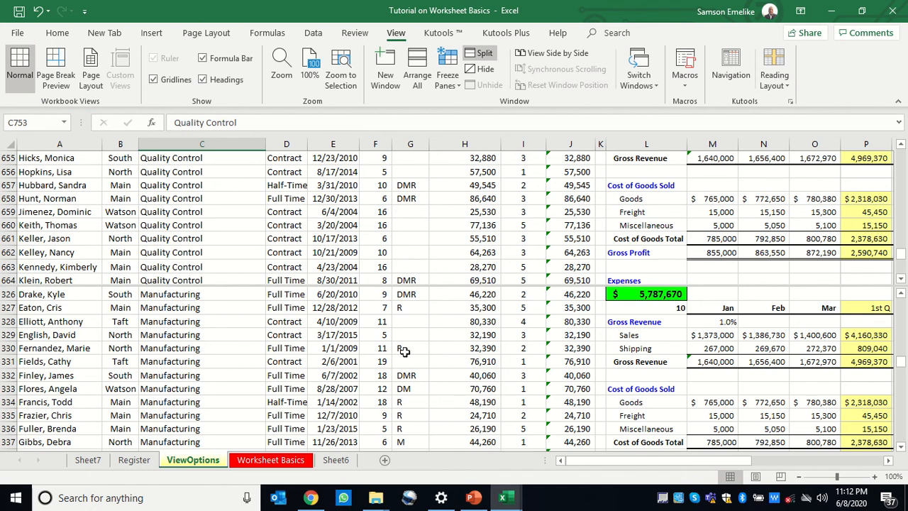
pyautogui.scroll(20, 417, 322)
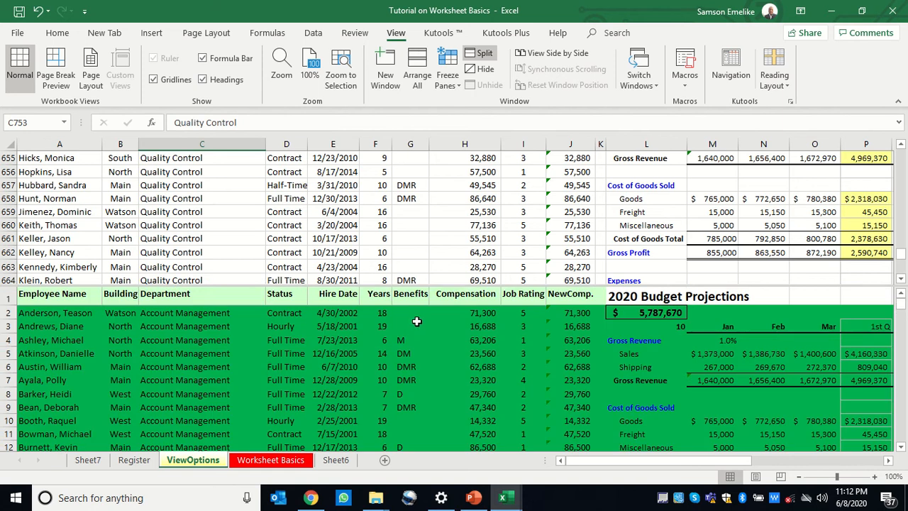
# Step: Remove the horizontal split and return to cell A1 at the top of the employee data
pyautogui.click(482, 54)
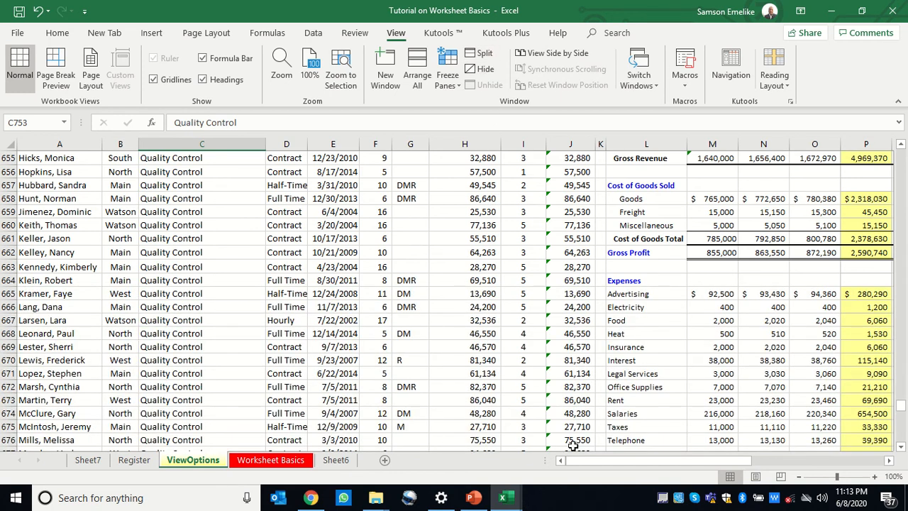
pyautogui.scroll(20, 52, 199)
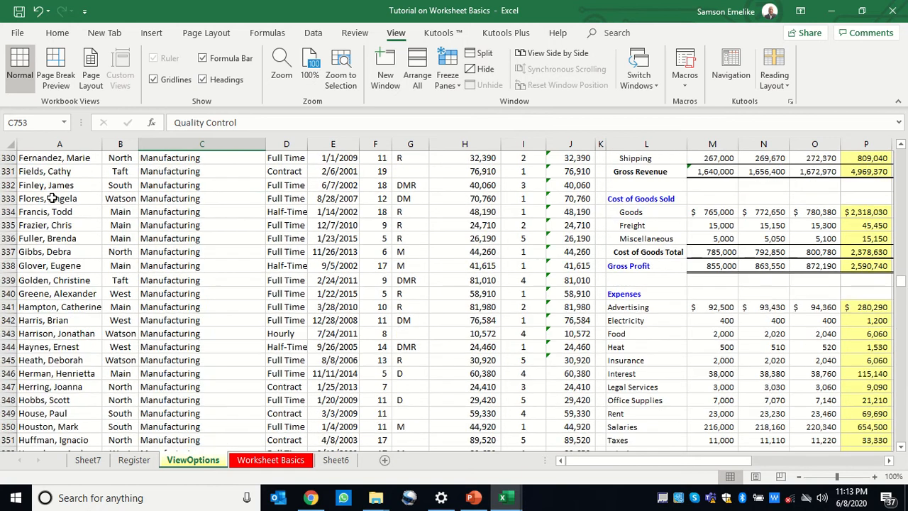
pyautogui.scroll(20, 52, 199)
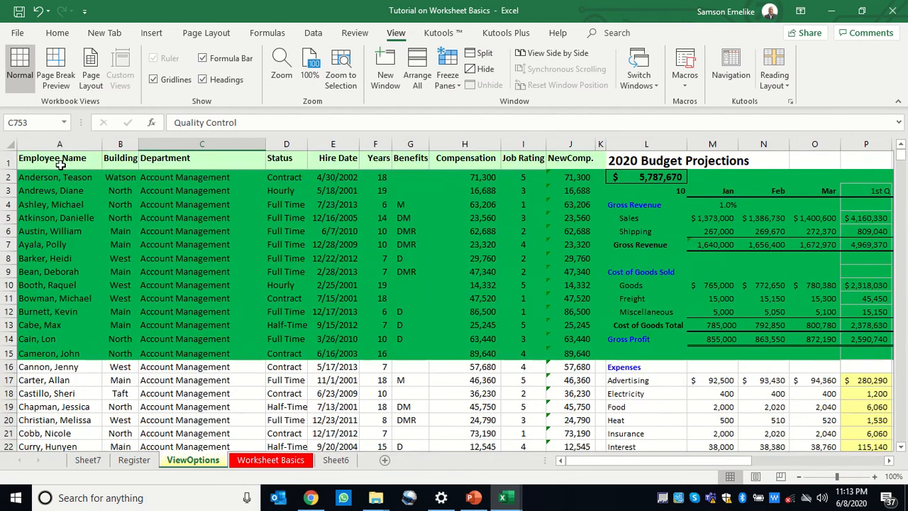
pyautogui.click(61, 161)
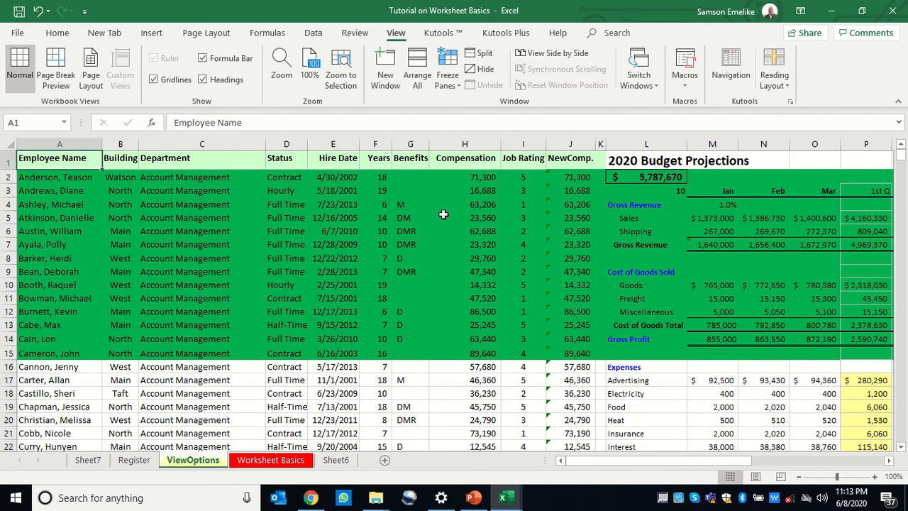
# Step: Split the sheet vertically before the Compensation column, showing the budget TOTAL column in one pane and the Employee Name column in the other
pyautogui.click(457, 142)
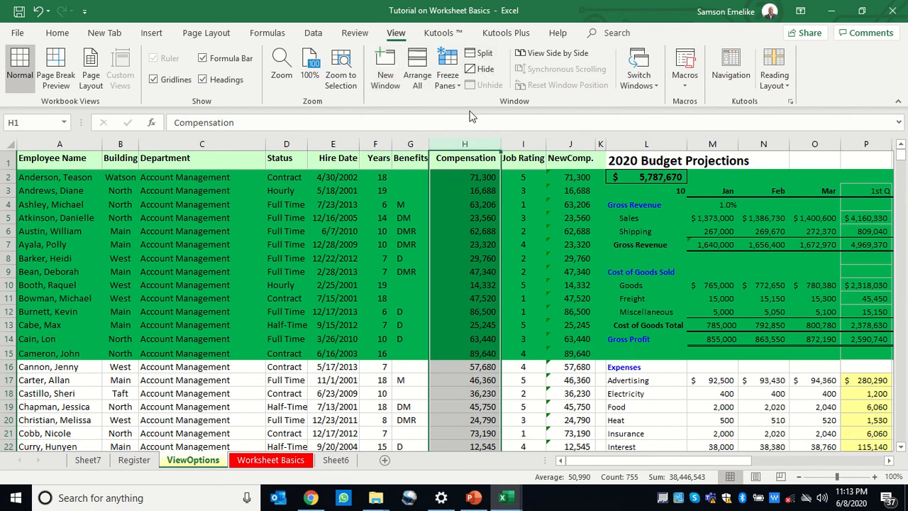
pyautogui.click(486, 58)
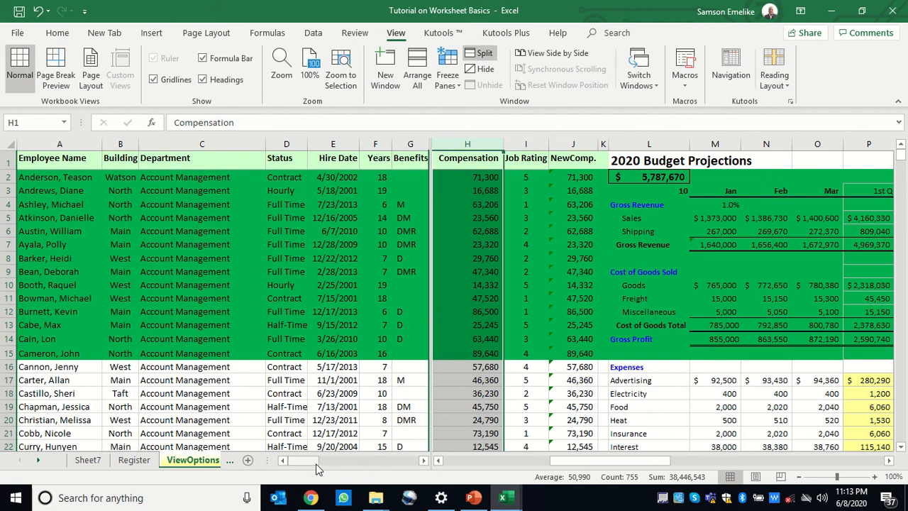
pyautogui.moveTo(304, 462); pyautogui.dragTo(433, 466)
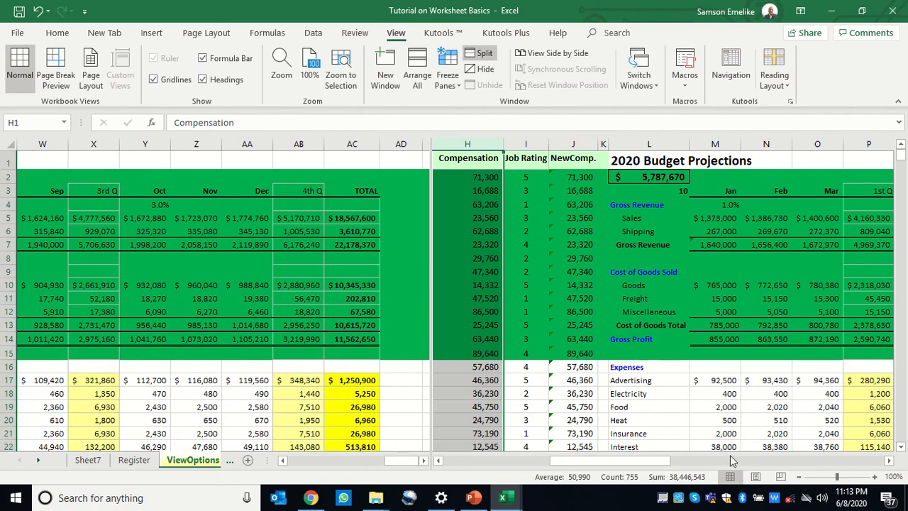
pyautogui.moveTo(617, 461); pyautogui.dragTo(495, 468)
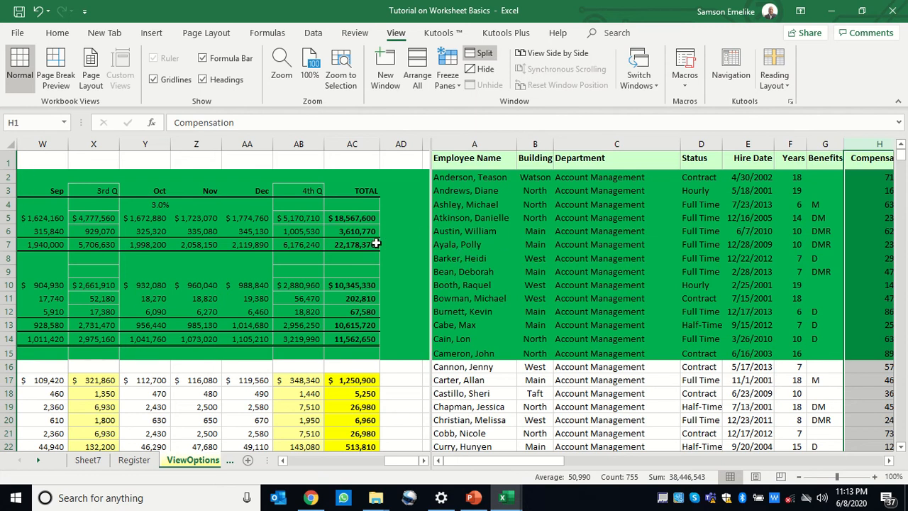
# Step: Select cells AC5 through AJ5 in the budget pane, then remove the vertical split and return to the first columns
pyautogui.click(352, 220)
pyautogui.moveTo(362, 219); pyautogui.dragTo(487, 229)
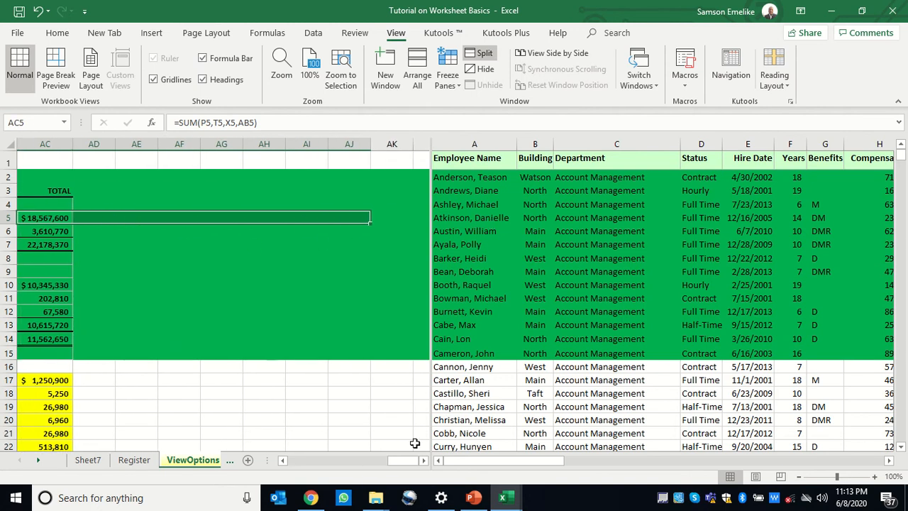
pyautogui.moveTo(391, 461); pyautogui.dragTo(375, 463)
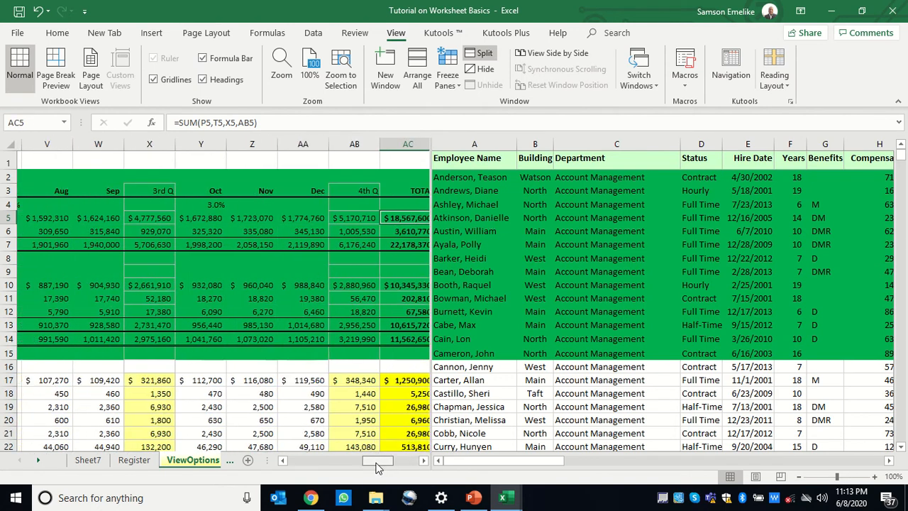
pyautogui.click(482, 54)
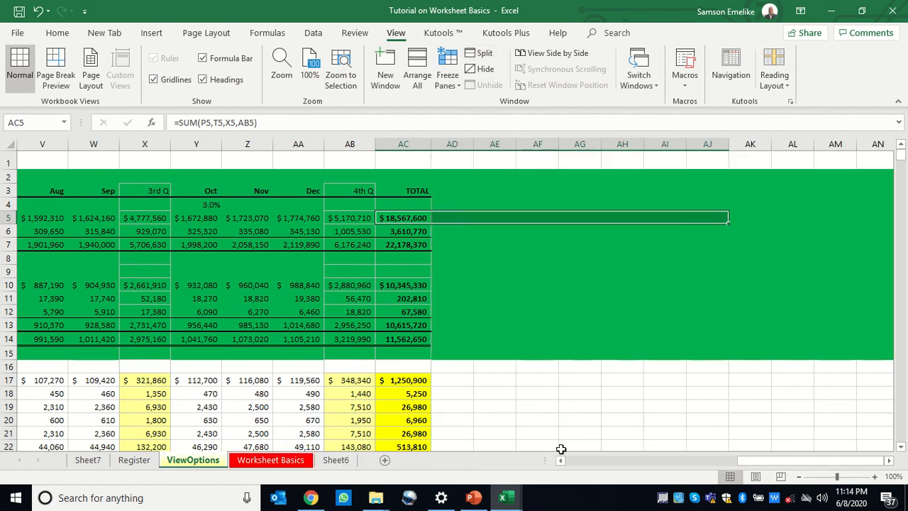
pyautogui.moveTo(769, 463); pyautogui.dragTo(587, 470)
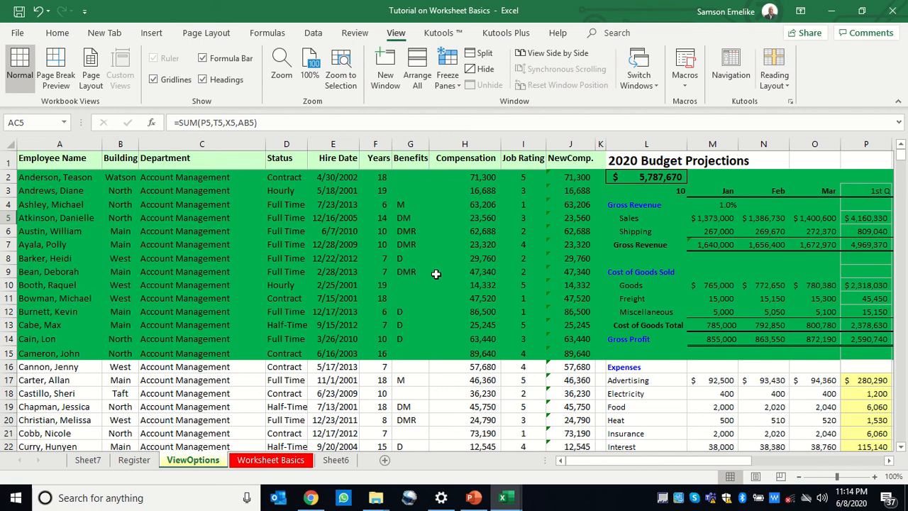
# Step: Split the sheet into four panes at cell H8 and bring the lower panes back to row 1
pyautogui.click(435, 261)
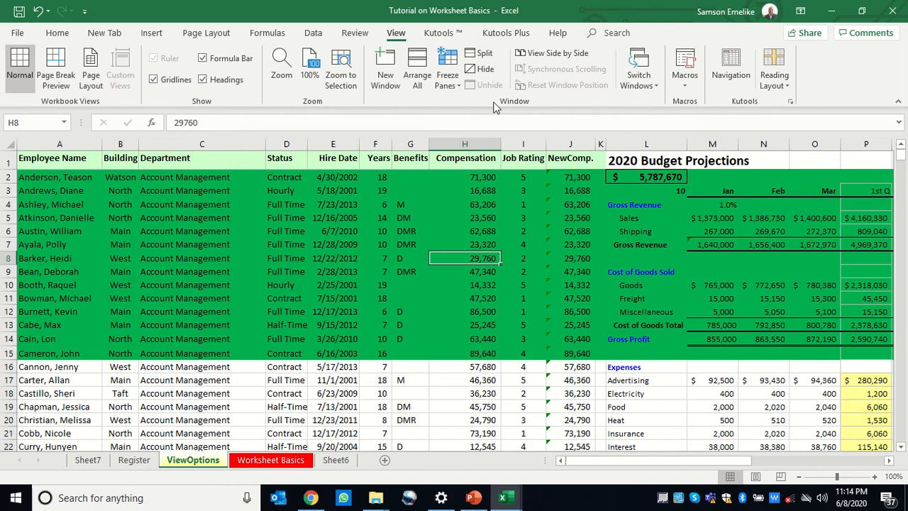
pyautogui.click(484, 54)
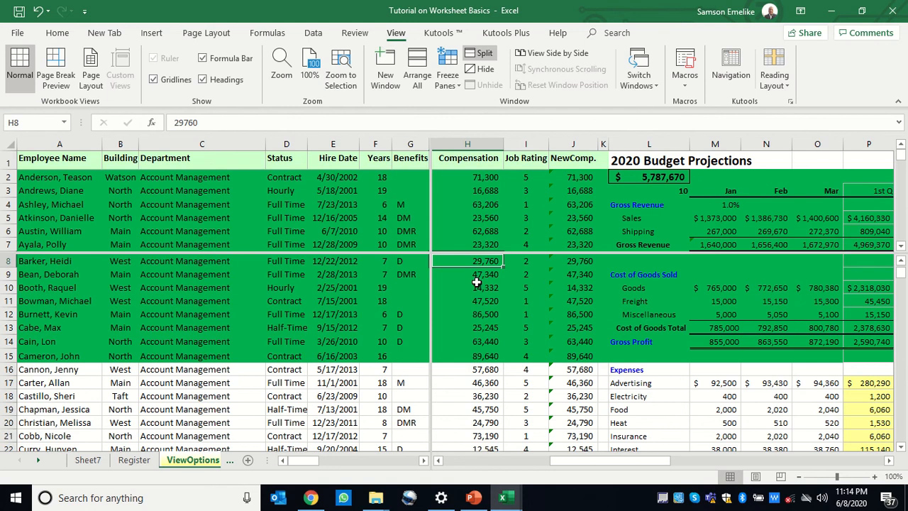
pyautogui.click(900, 262)
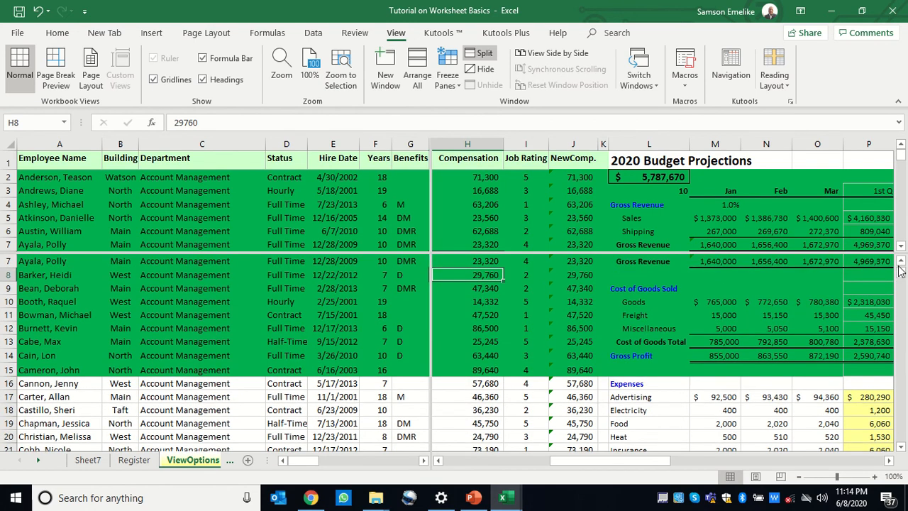
pyautogui.click(900, 264)
pyautogui.click(900, 264)
pyautogui.click(899, 263)
pyautogui.click(900, 264)
pyautogui.click(900, 264)
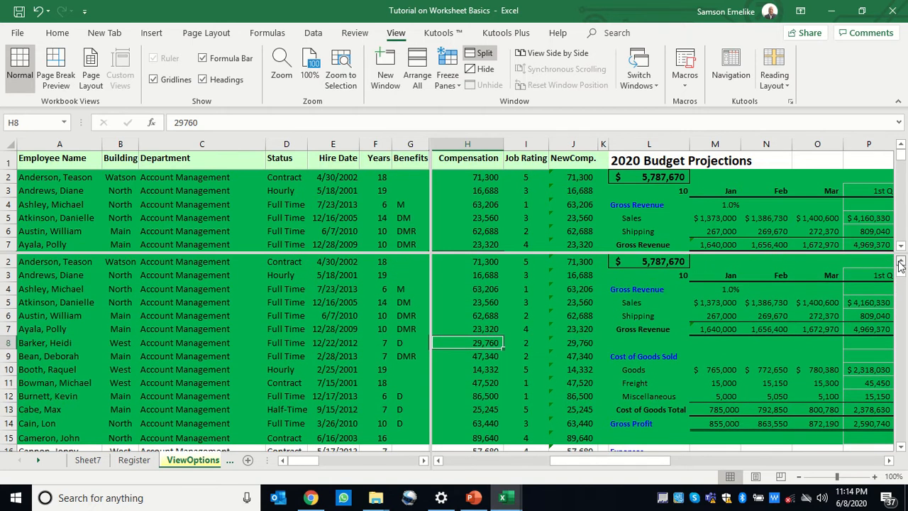
pyautogui.click(900, 264)
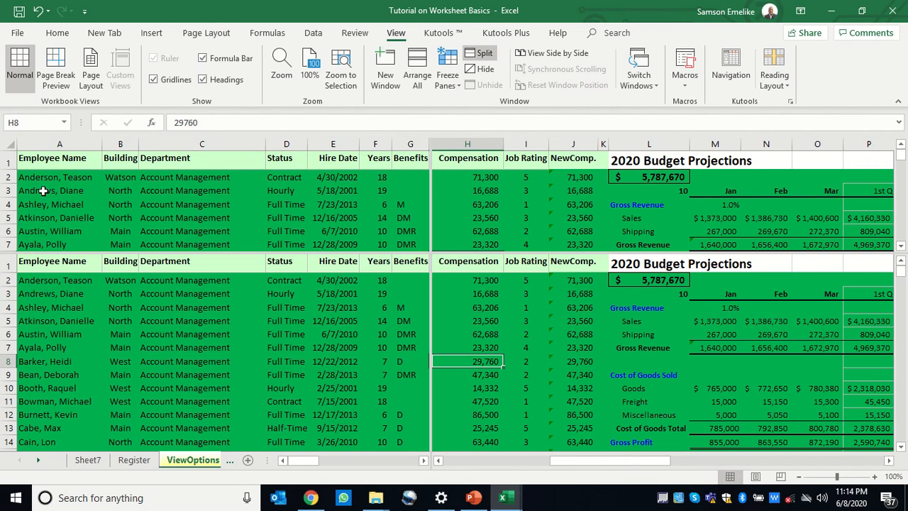
# Step: Select row 2, then examine the split panes across to the budget TOTAL column and down the employee list, returning to row 1
pyautogui.click(10, 280)
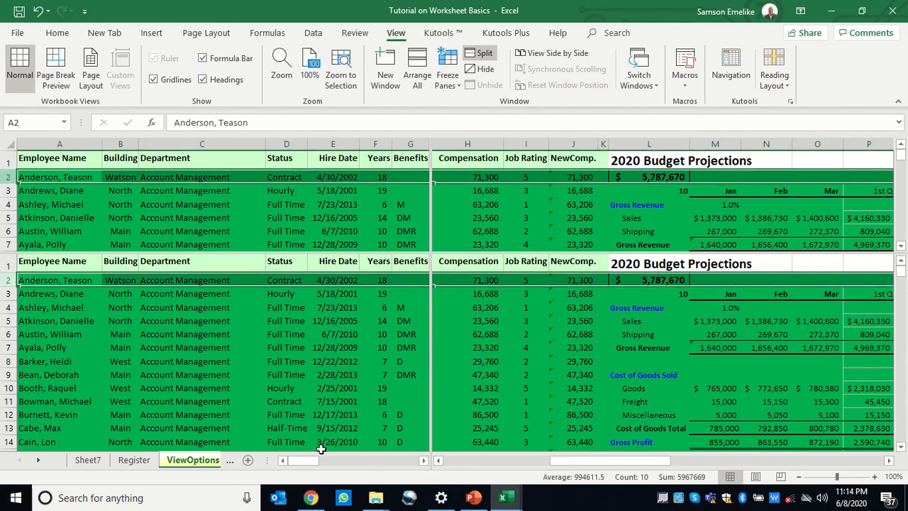
pyautogui.moveTo(308, 461); pyautogui.dragTo(430, 462)
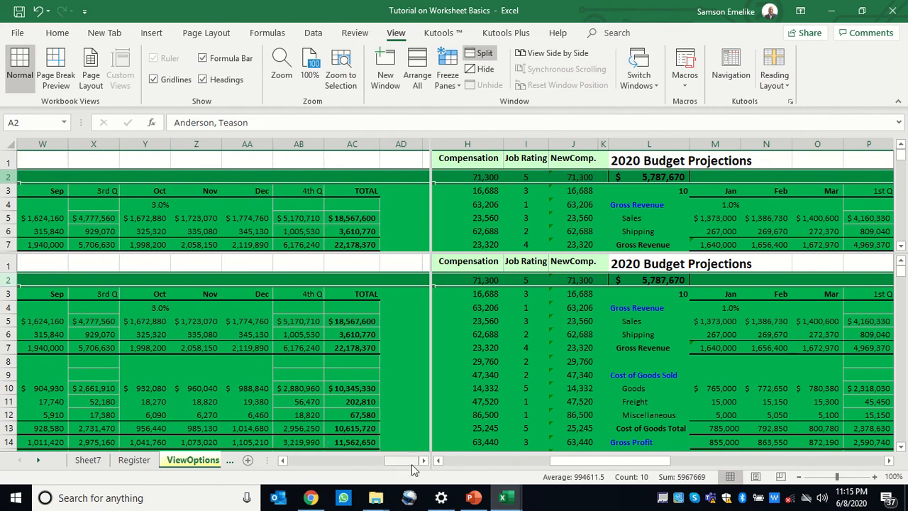
pyautogui.moveTo(402, 461); pyautogui.dragTo(297, 459)
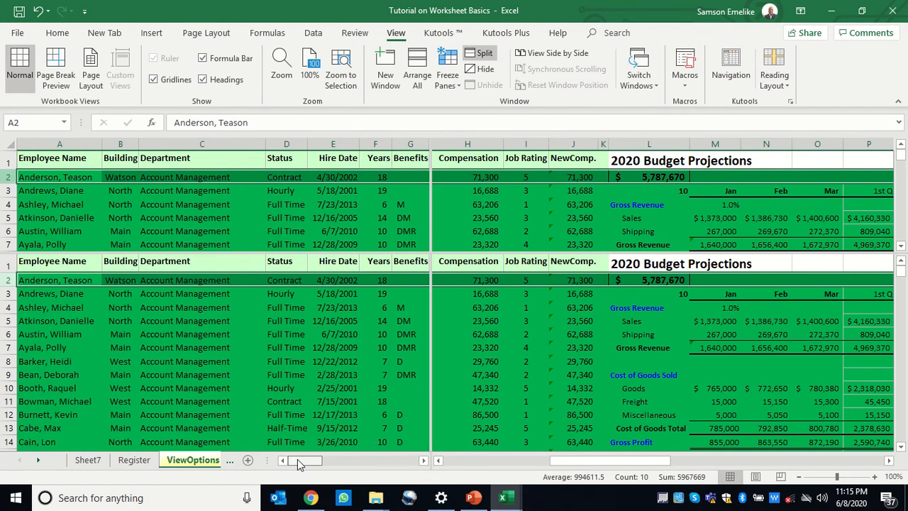
pyautogui.scroll(-20, 317, 377)
pyautogui.scroll(-20, 318, 377)
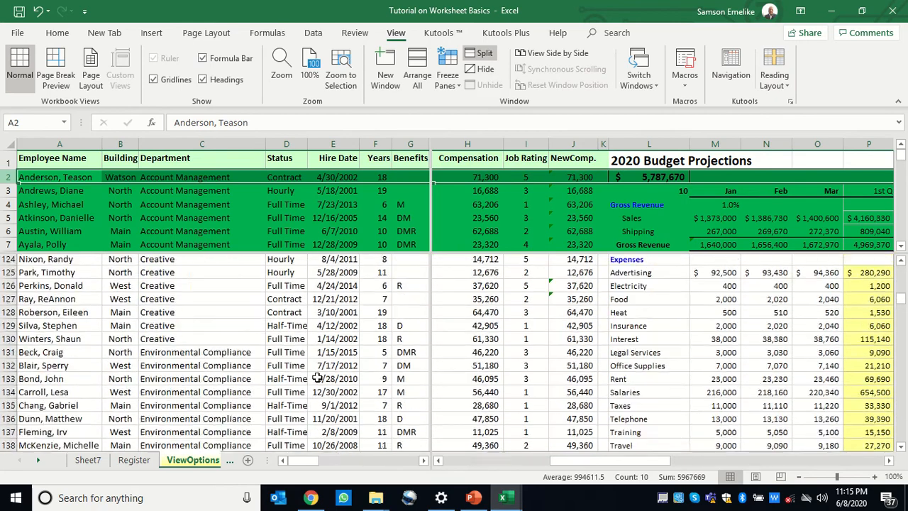
pyautogui.scroll(20, 318, 377)
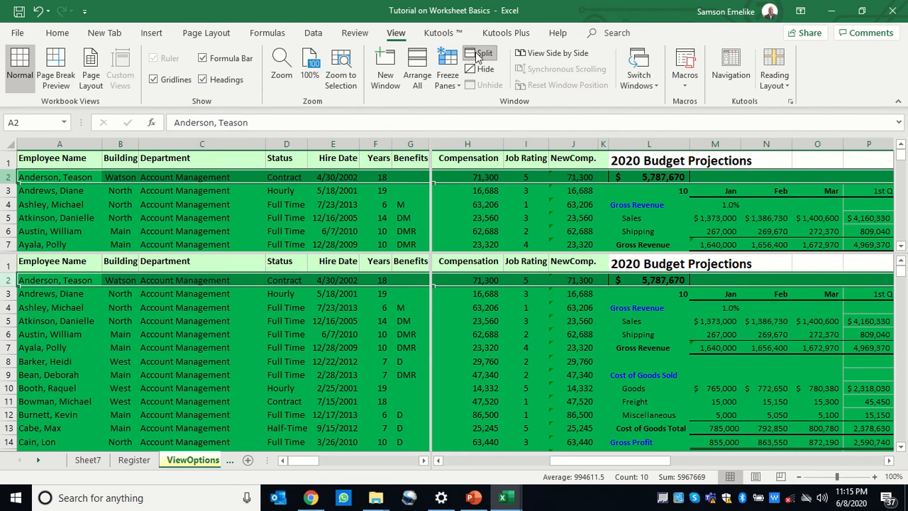
# Step: Remove the four-pane split and select cell H10 in the Compensation column
pyautogui.click(478, 54)
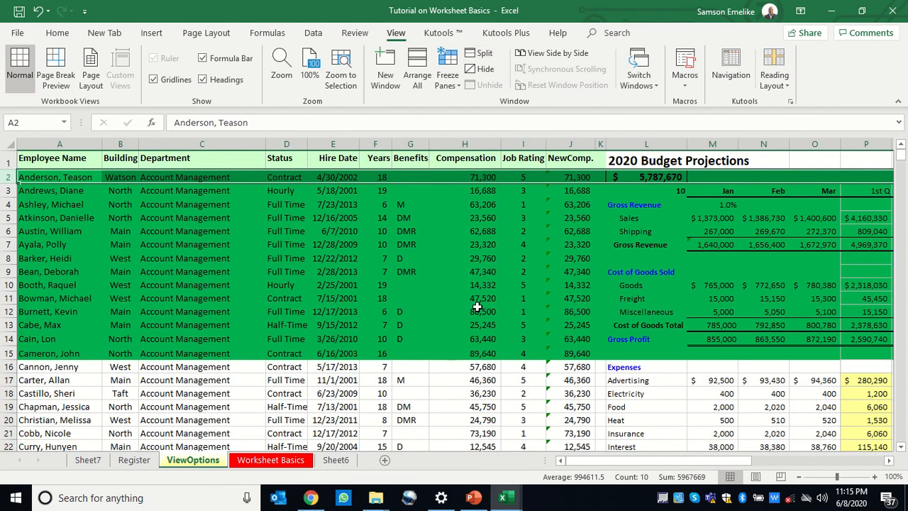
pyautogui.scroll(-12, 478, 305)
pyautogui.scroll(12, 477, 305)
pyautogui.click(470, 290)
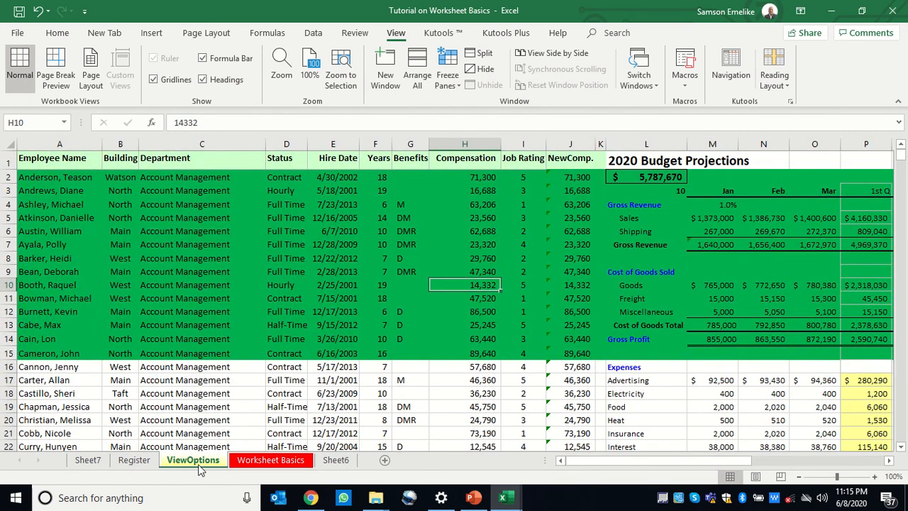
# Step: Preview the open workbooks and try to arrange their windows as Tiled from Tutorial on Worksheet Basics
pyautogui.click(507, 498)
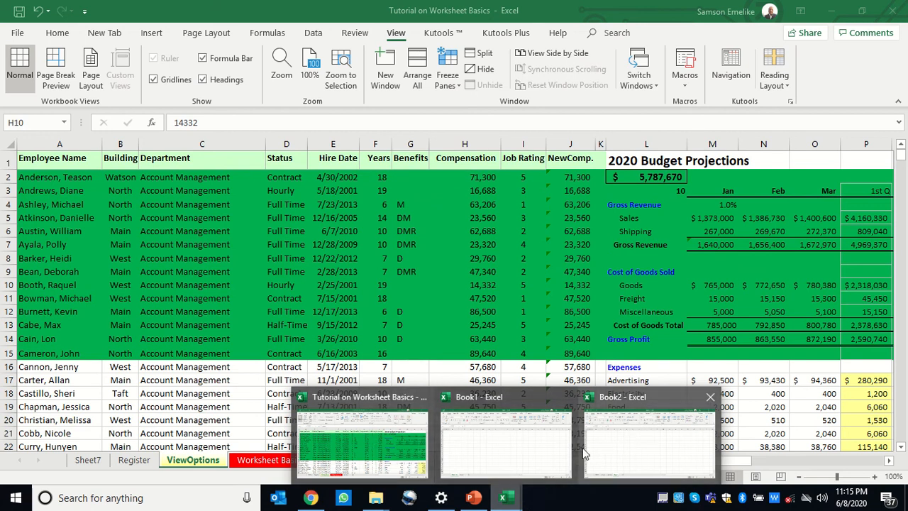
pyautogui.click(393, 294)
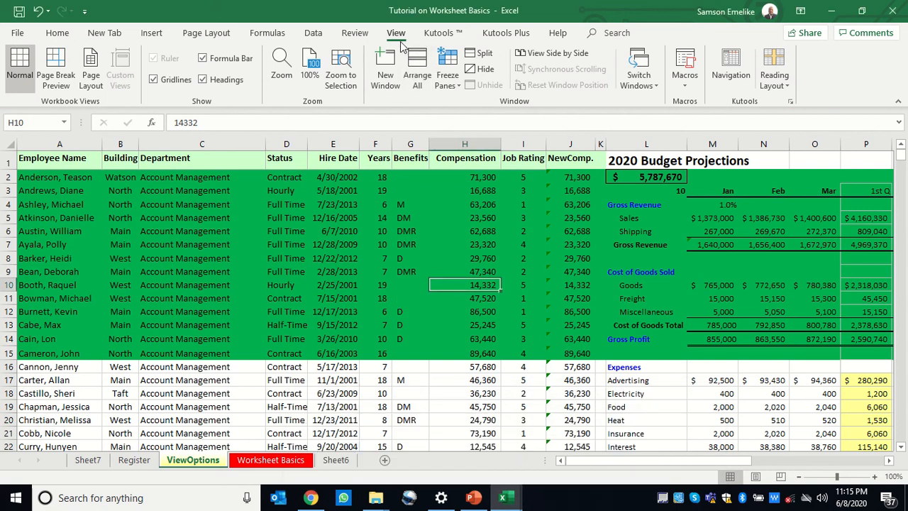
pyautogui.click(418, 71)
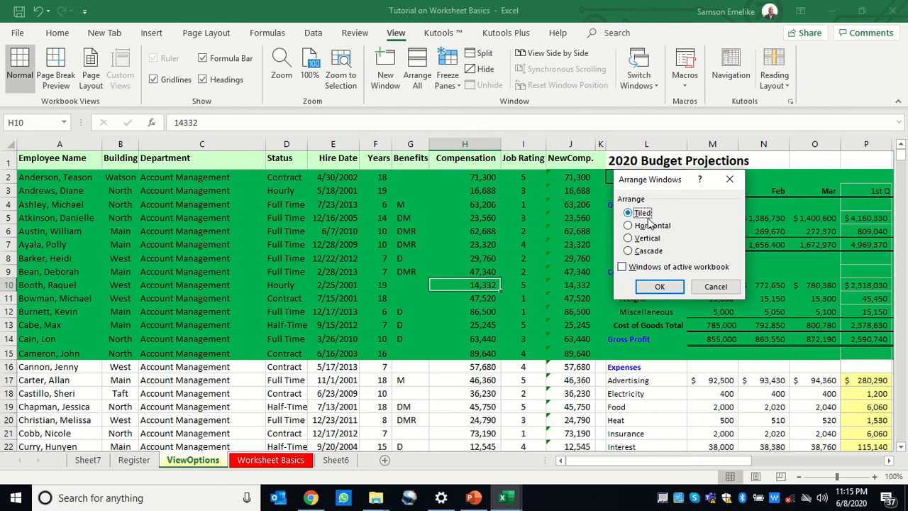
pyautogui.click(658, 286)
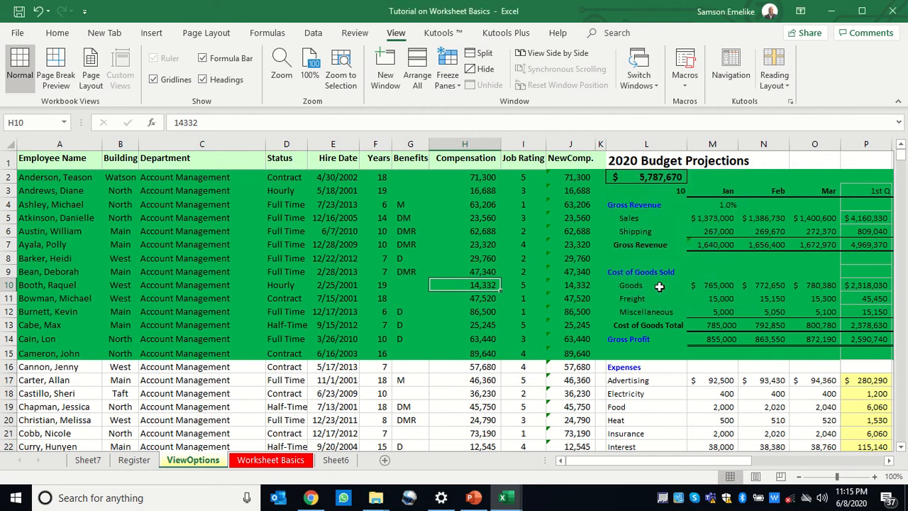
# Step: Bring up Book1 and tile it beside Tutorial on Worksheet Basics, select cell H13 in Book1, and reactivate the tutorial workbook
pyautogui.click(507, 502)
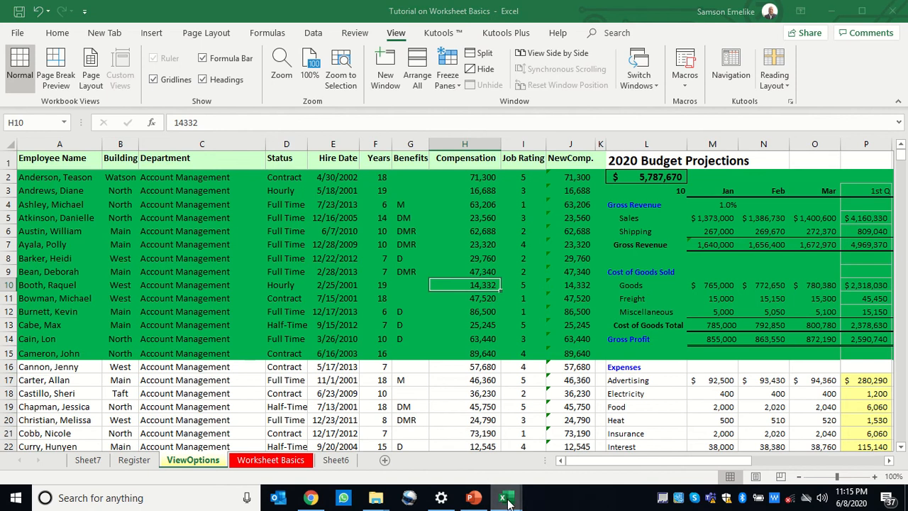
pyautogui.click(490, 441)
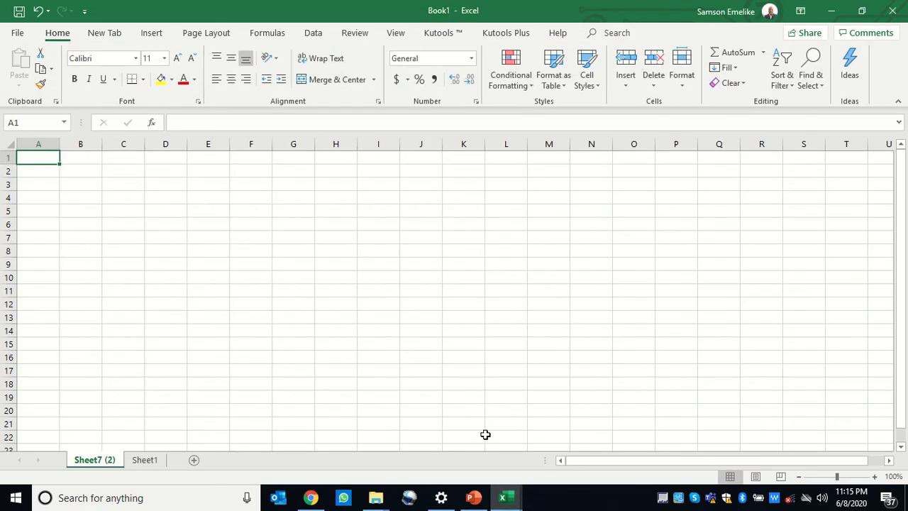
pyautogui.click(397, 36)
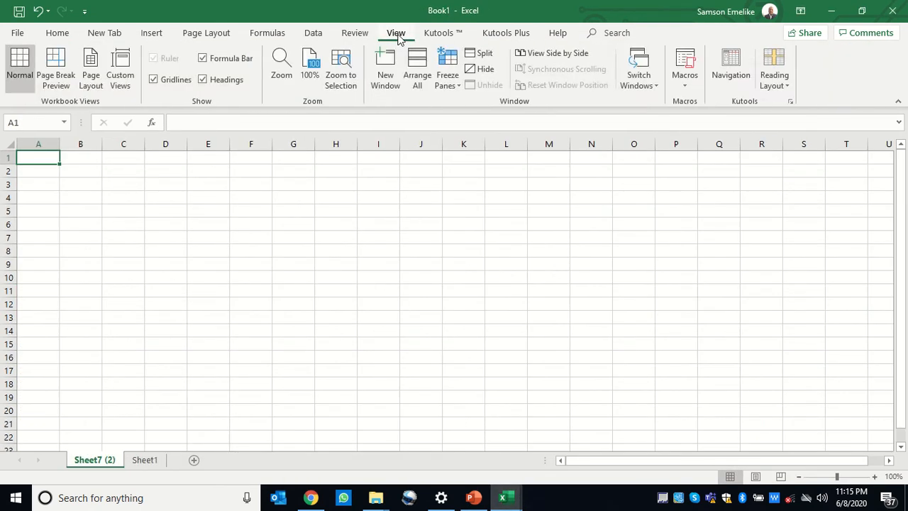
pyautogui.click(415, 71)
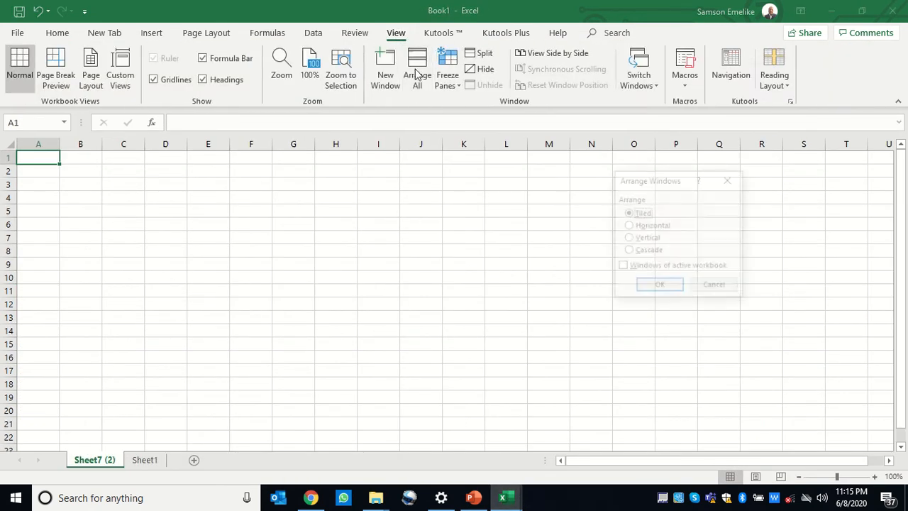
pyautogui.click(660, 287)
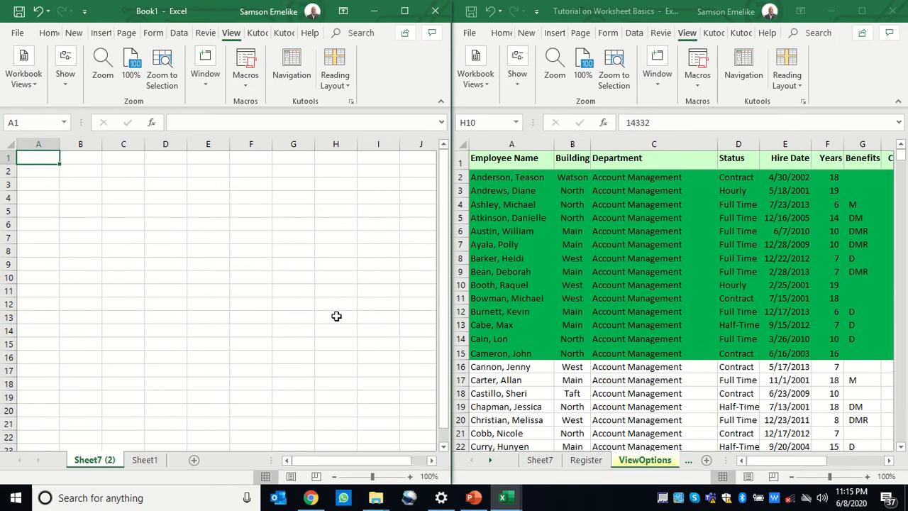
pyautogui.click(335, 315)
pyautogui.click(727, 273)
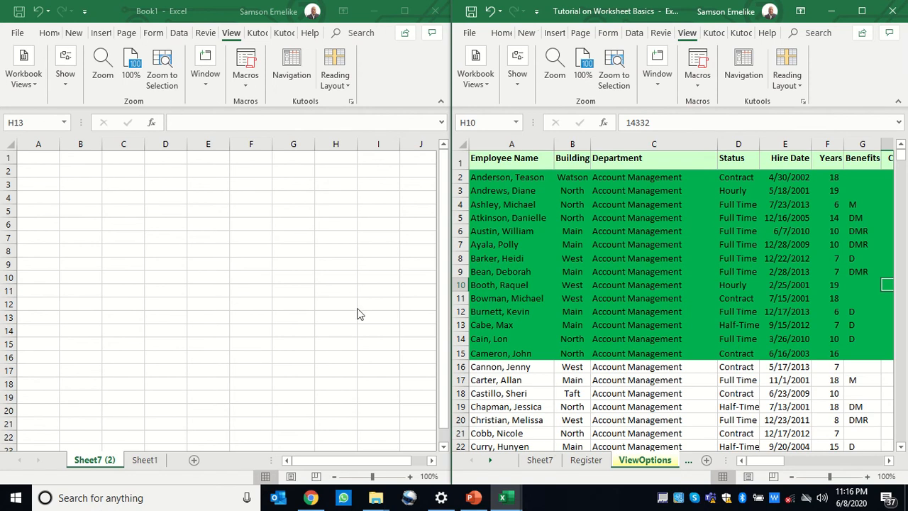
# Step: Bring up Book2 and arrange it with Book1 and Tutorial on Worksheet Basics in a Tiled layout
pyautogui.click(506, 501)
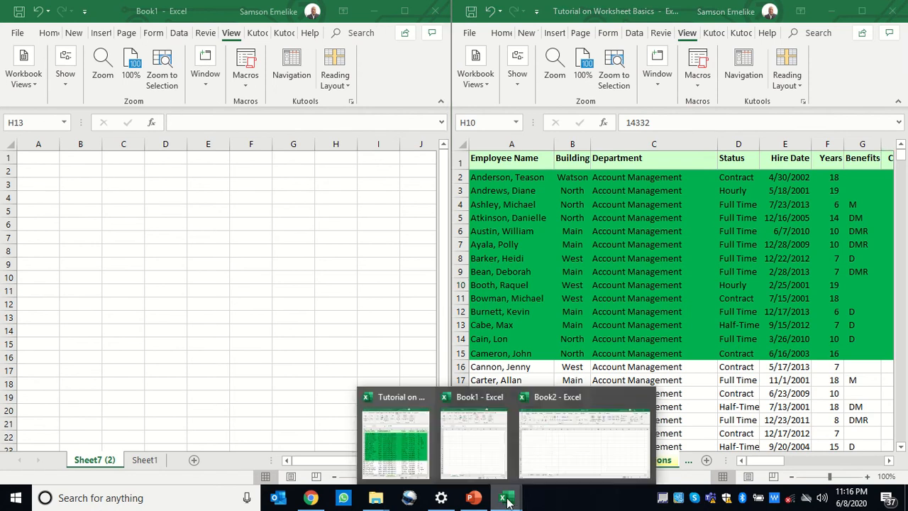
pyautogui.click(577, 442)
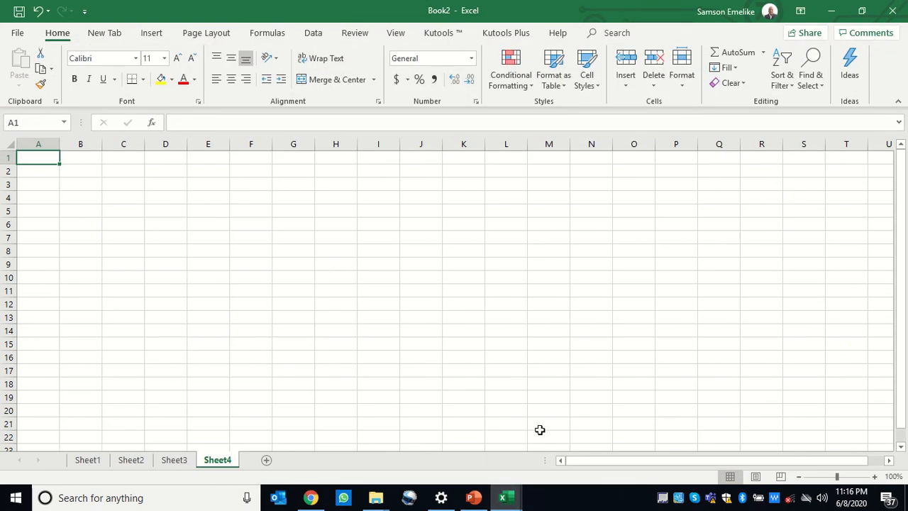
pyautogui.click(395, 34)
pyautogui.click(417, 71)
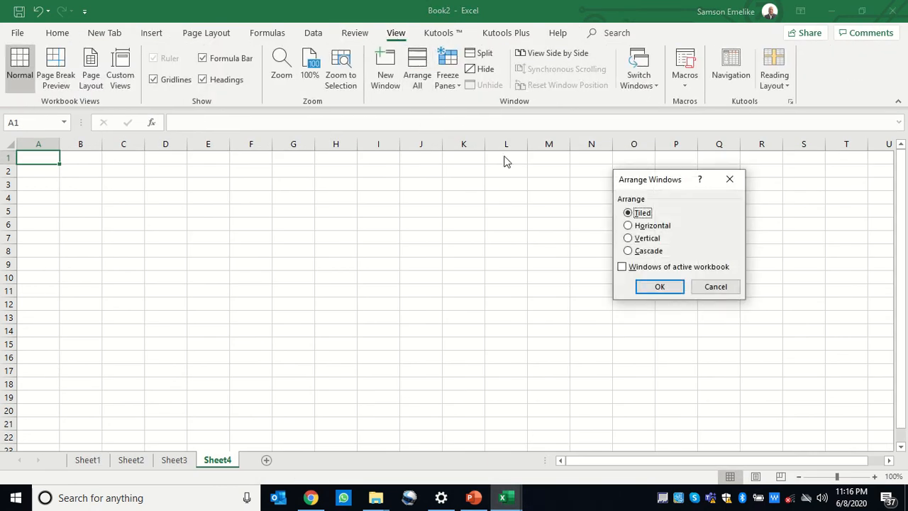
pyautogui.click(662, 286)
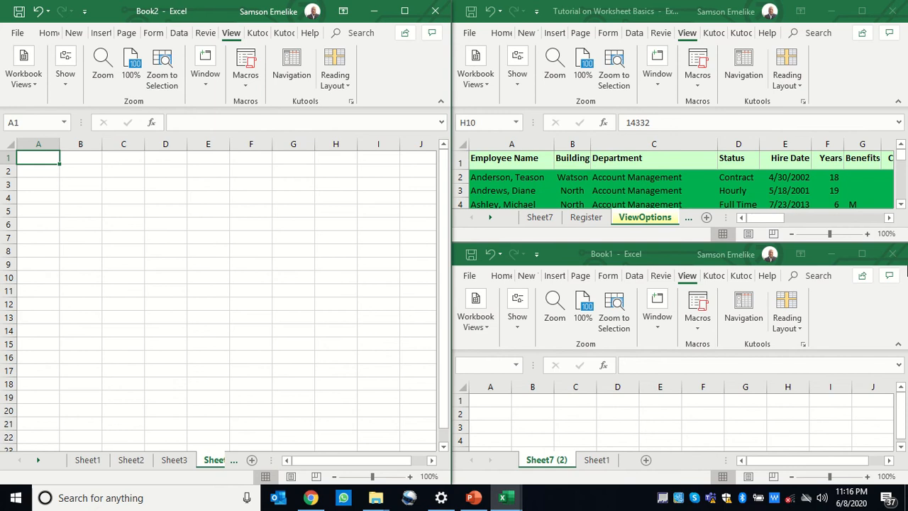
# Step: Close Book1 and Book2 without saving, and maximize the Tutorial on Worksheet Basics window
pyautogui.click(892, 253)
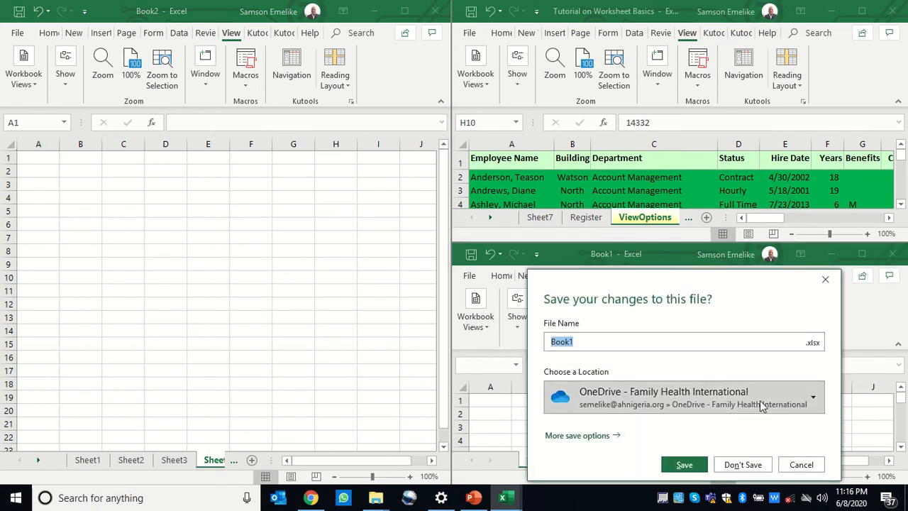
pyautogui.click(742, 465)
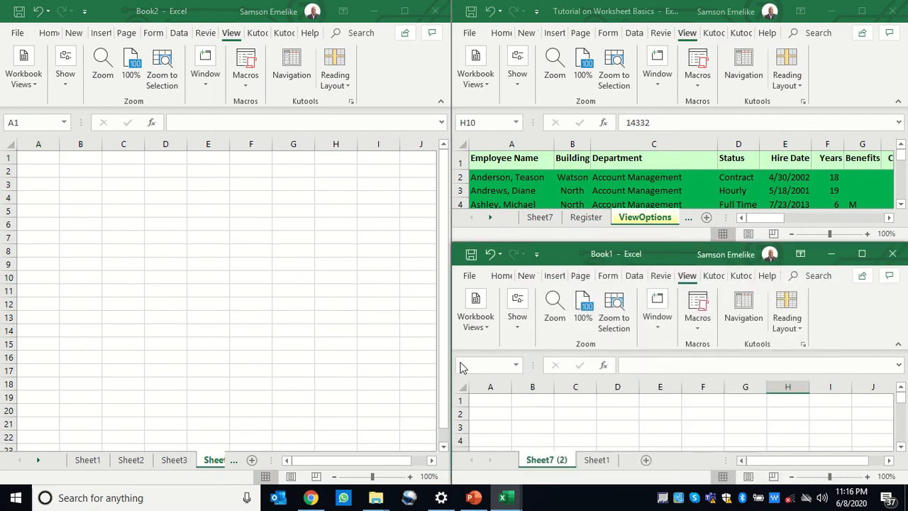
pyautogui.click(434, 11)
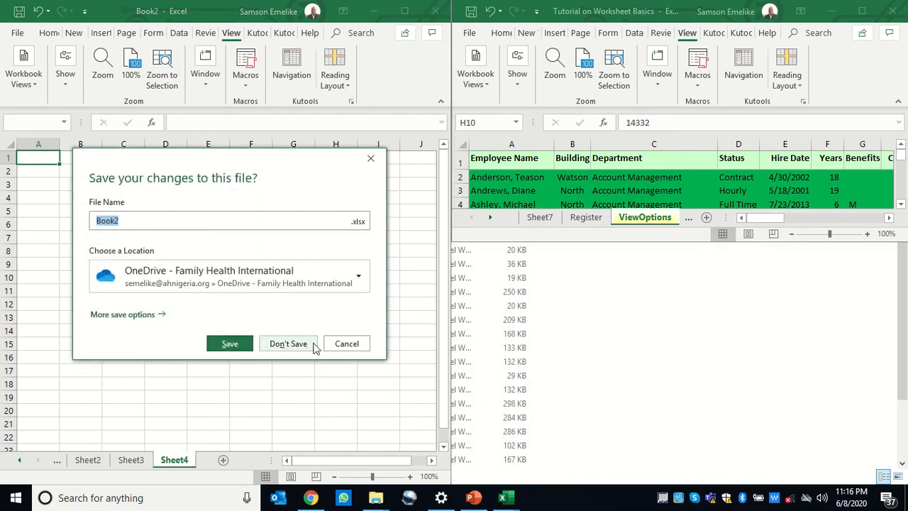
pyautogui.click(287, 344)
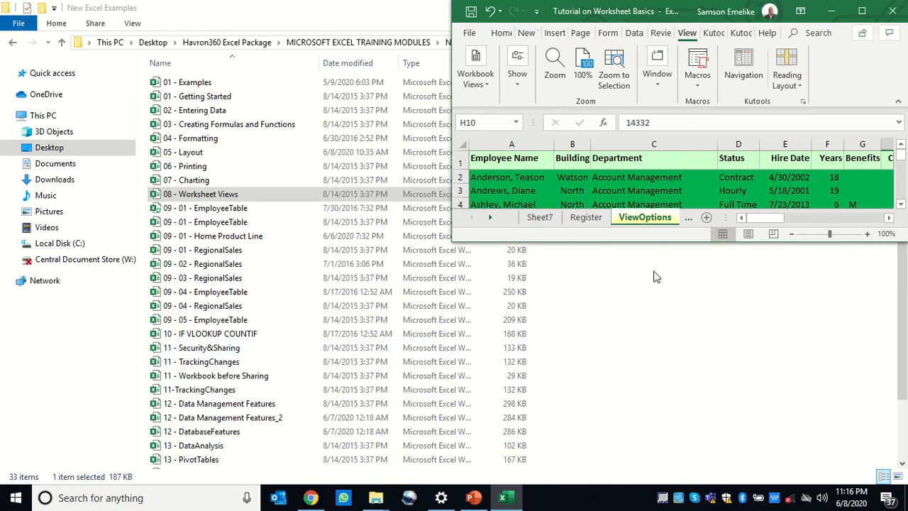
pyautogui.click(862, 11)
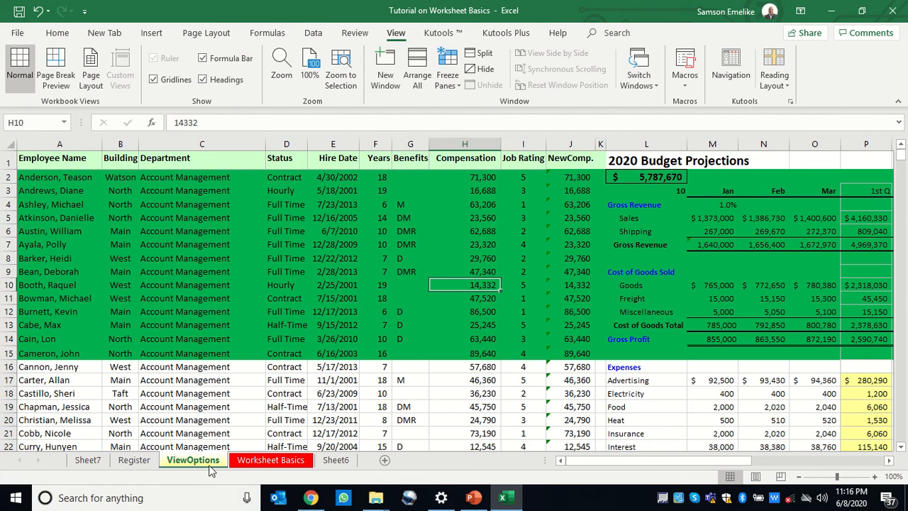
# Step: View the Worksheet Basics and Sheet6 sheets, then alternate between Register and ViewOptions, ending on ViewOptions
pyautogui.click(274, 460)
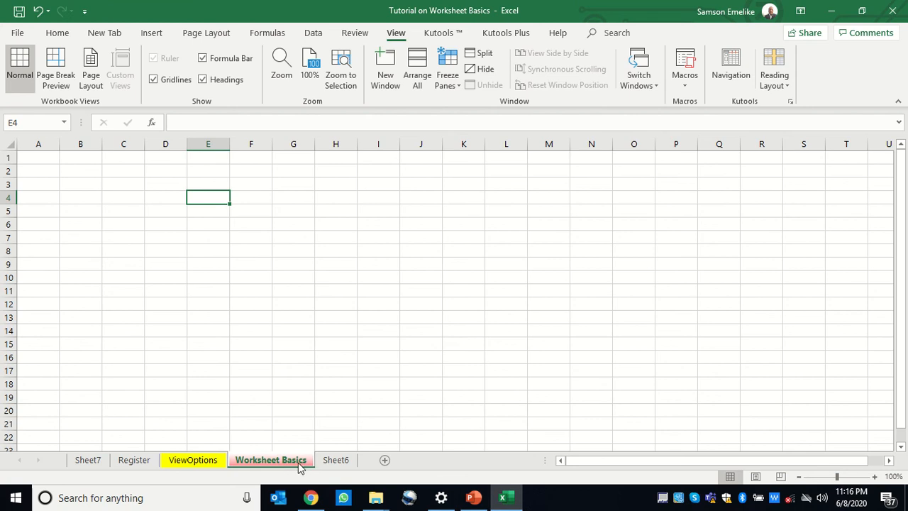
pyautogui.click(337, 462)
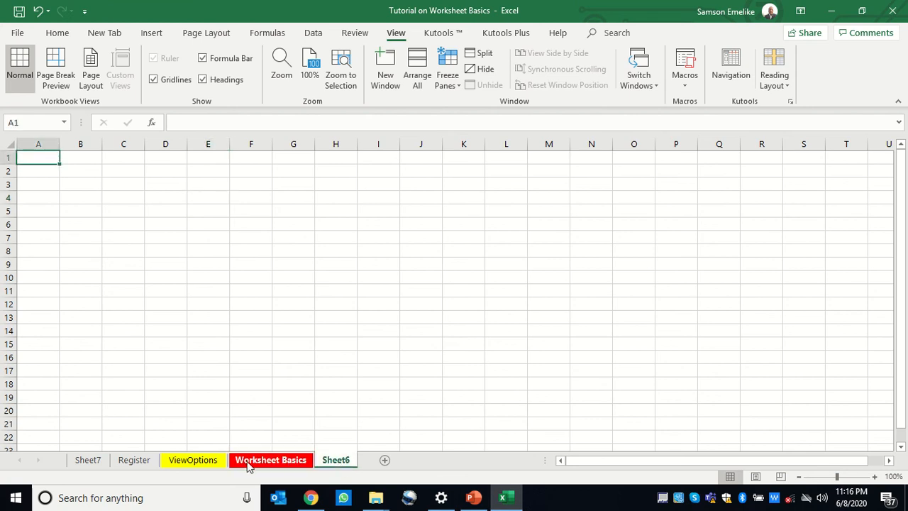
pyautogui.click(142, 462)
pyautogui.click(190, 462)
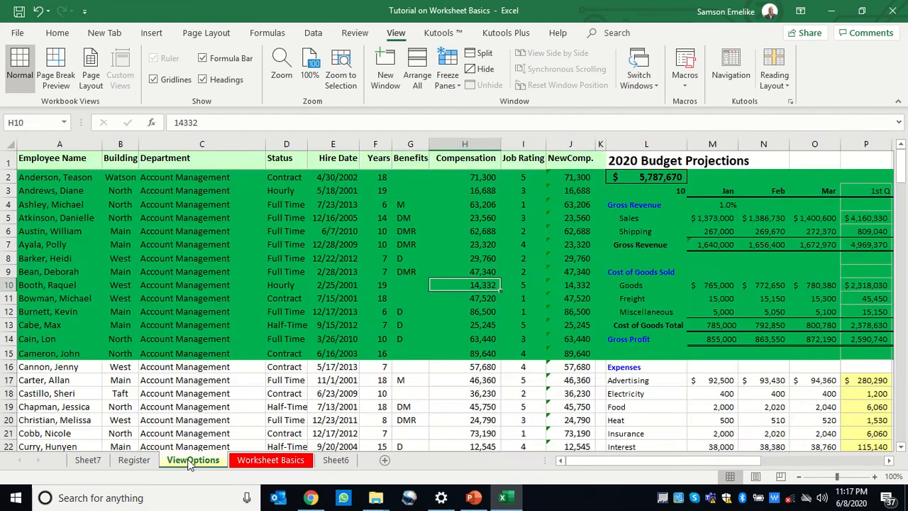
pyautogui.click(138, 462)
pyautogui.click(187, 461)
pyautogui.click(145, 462)
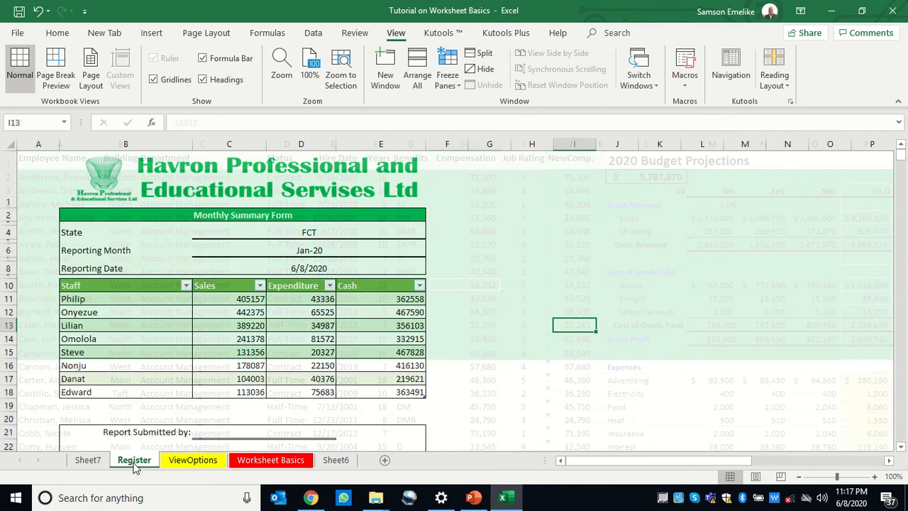
pyautogui.click(192, 461)
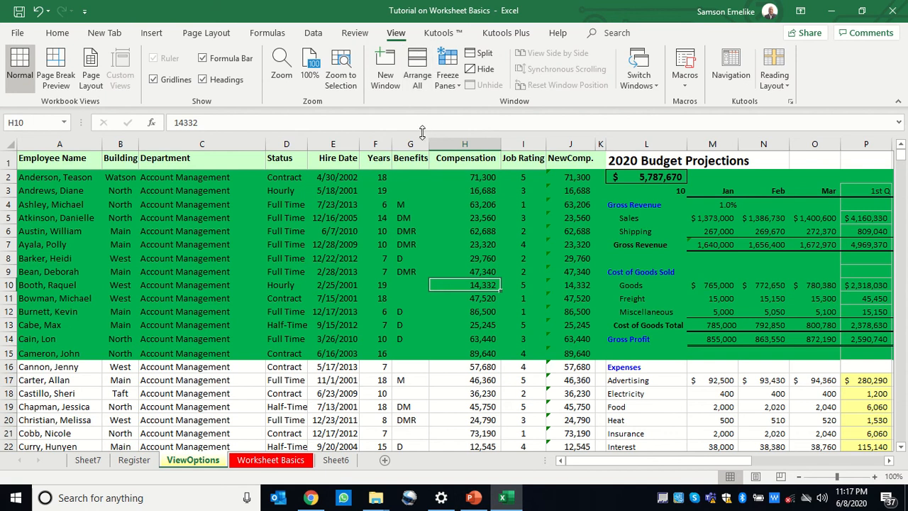
# Step: Open a second window of the tutorial workbook, then switch back to the Tutorial on Worksheet Basics - 1 window
pyautogui.click(386, 77)
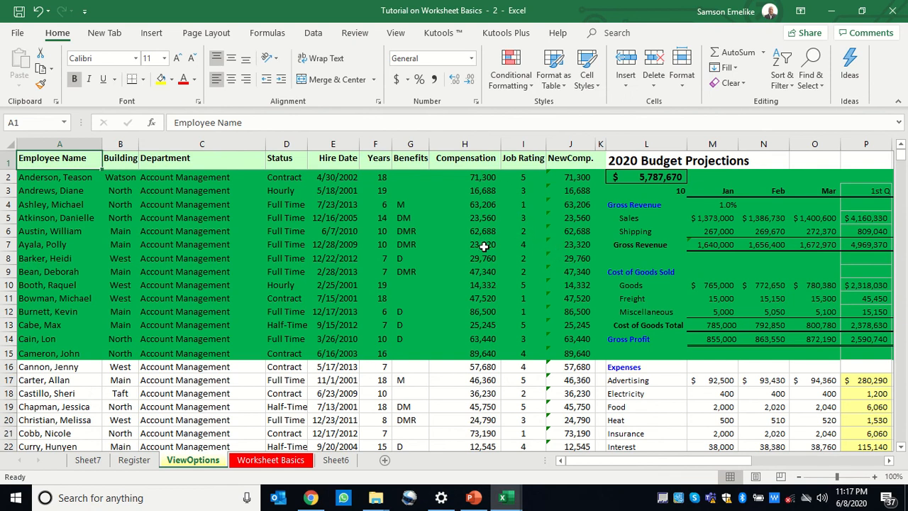
pyautogui.click(395, 32)
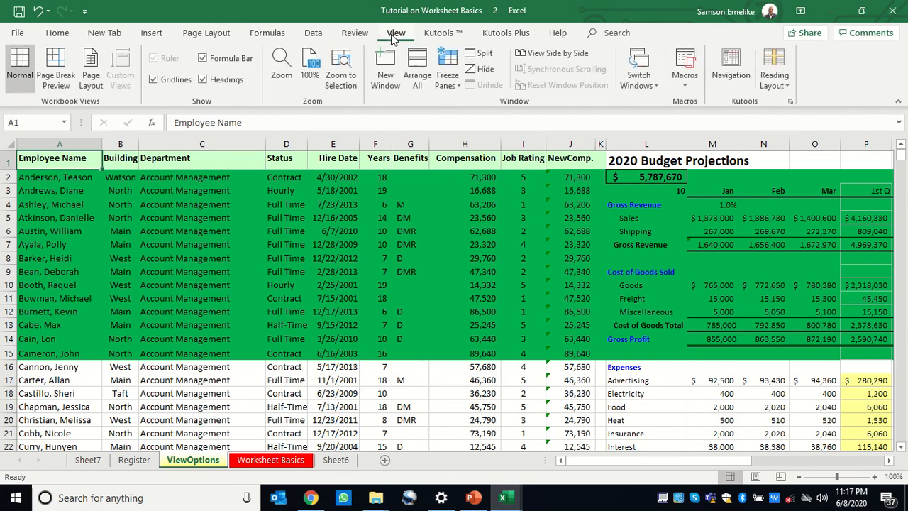
pyautogui.click(655, 86)
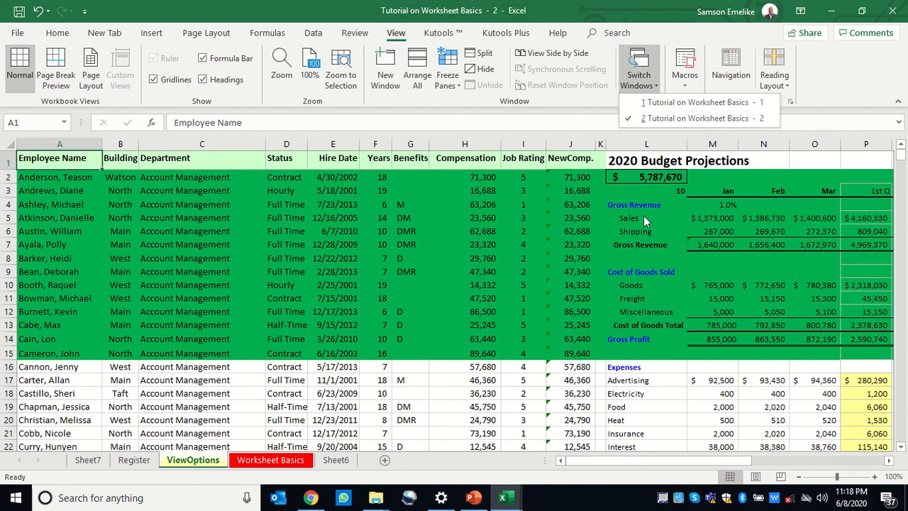
pyautogui.click(666, 103)
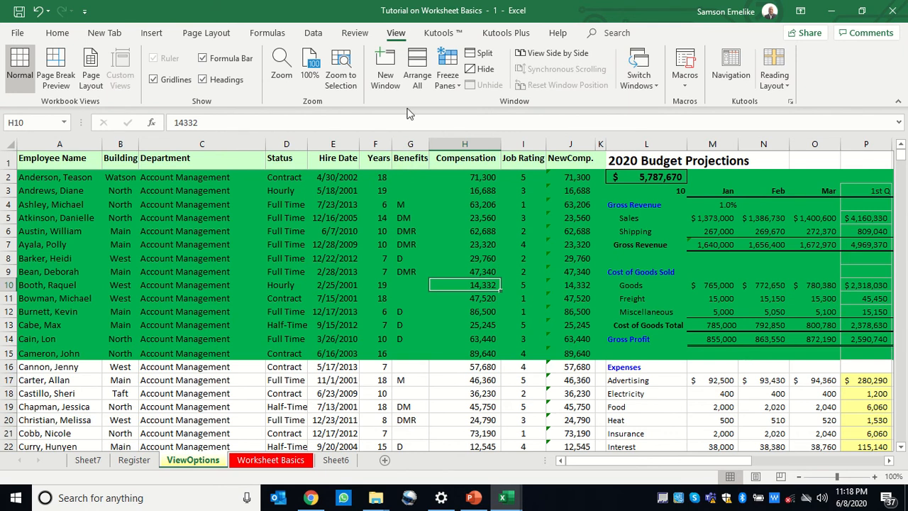
# Step: Arrange the two windows of the tutorial workbook in a Tiled layout and show the Register sheet in window 1
pyautogui.click(419, 74)
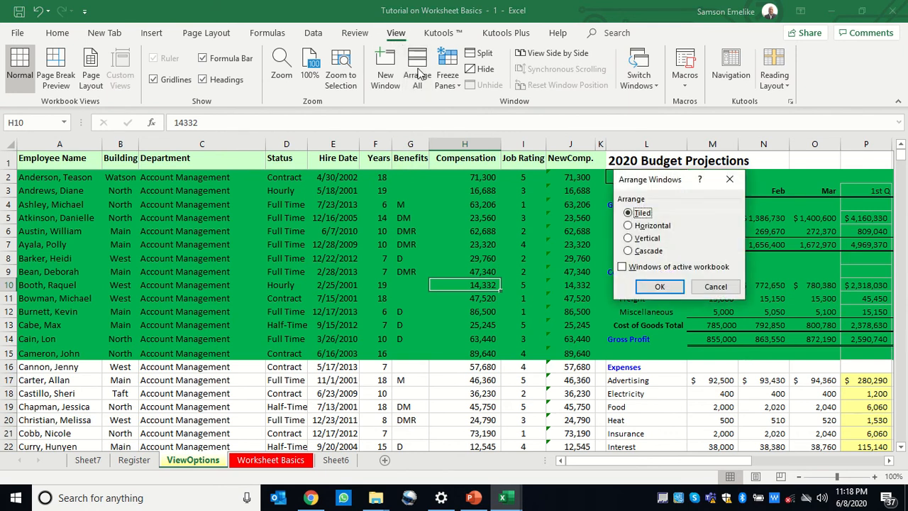
pyautogui.click(660, 287)
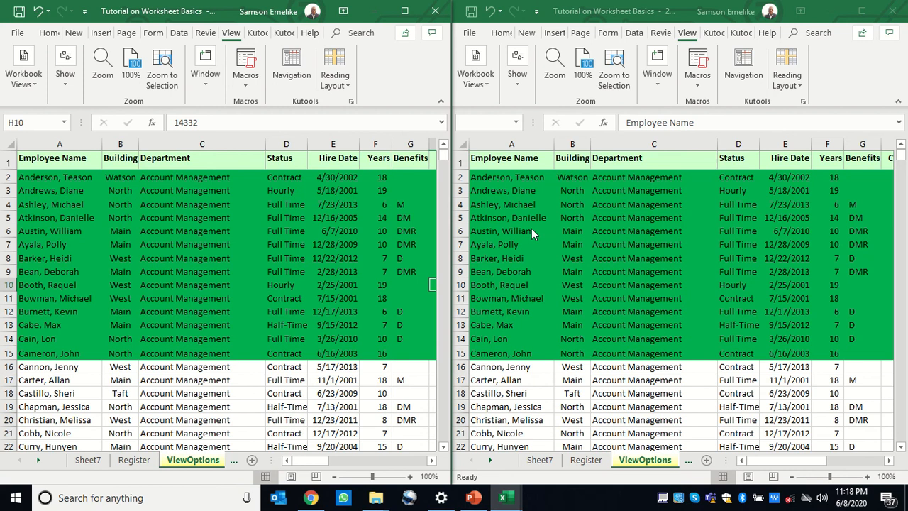
pyautogui.click(135, 461)
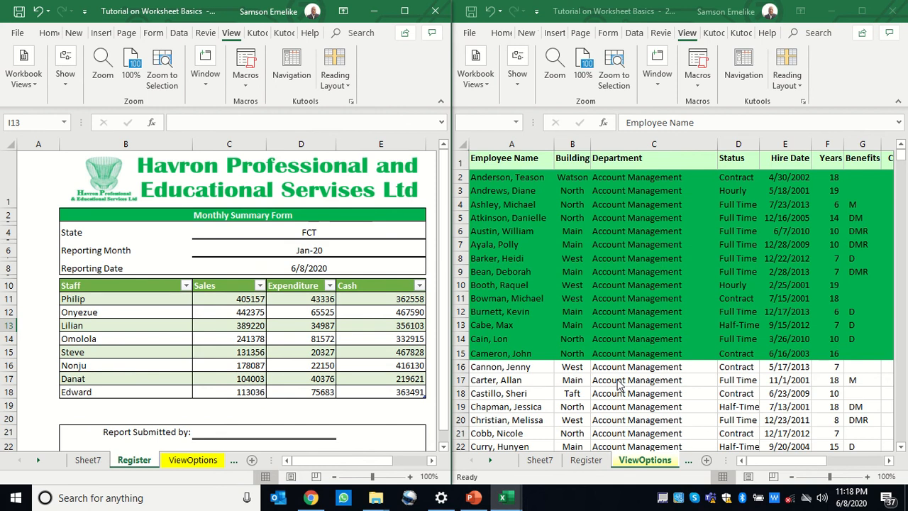
# Step: Set the State on the Register form to benue in window 1 and show the Register sheet in window 2
pyautogui.click(314, 232)
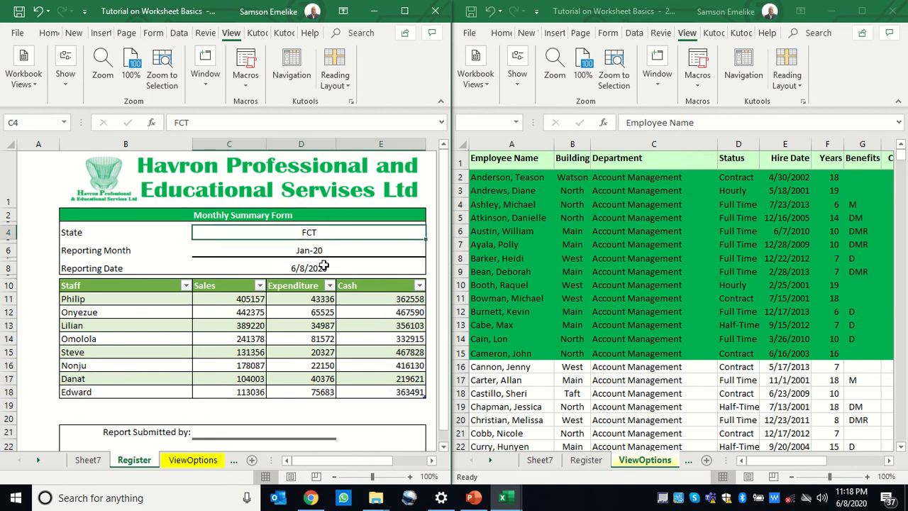
pyautogui.write('benue')
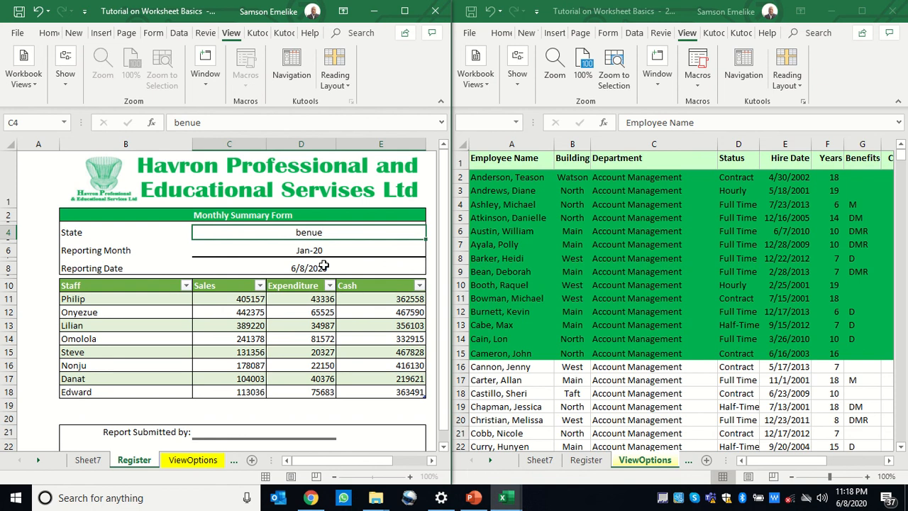
pyautogui.press('Return')
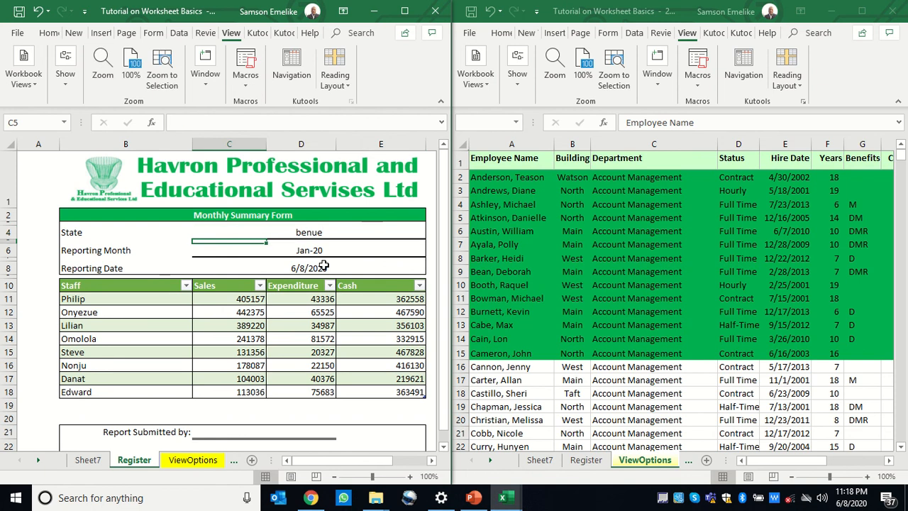
pyautogui.click(597, 422)
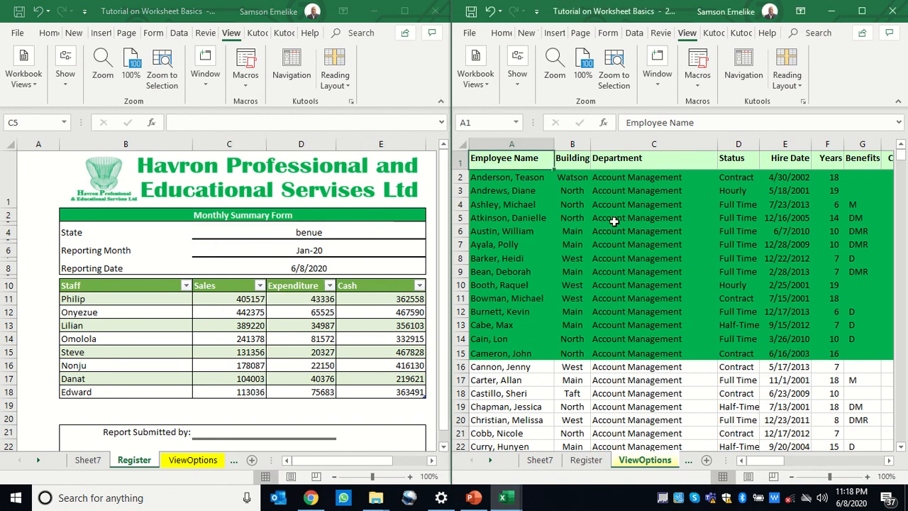
pyautogui.click(585, 460)
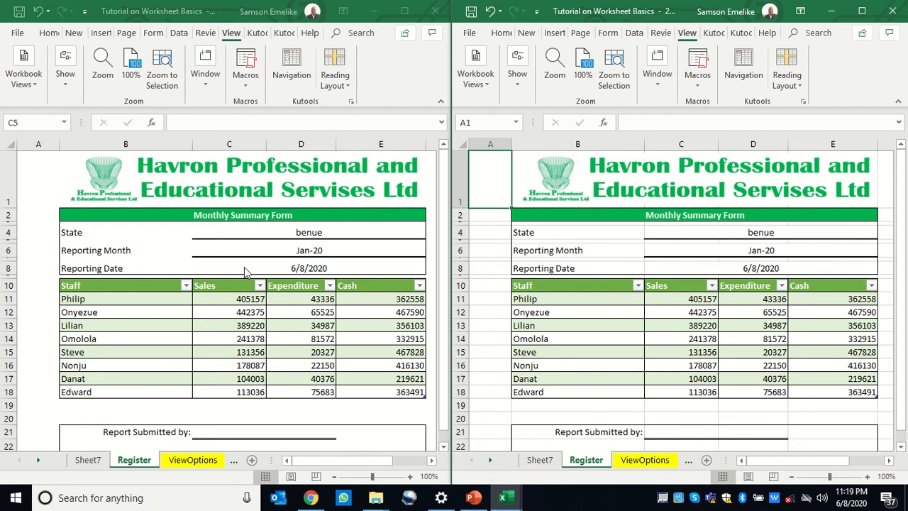
pyautogui.click(207, 83)
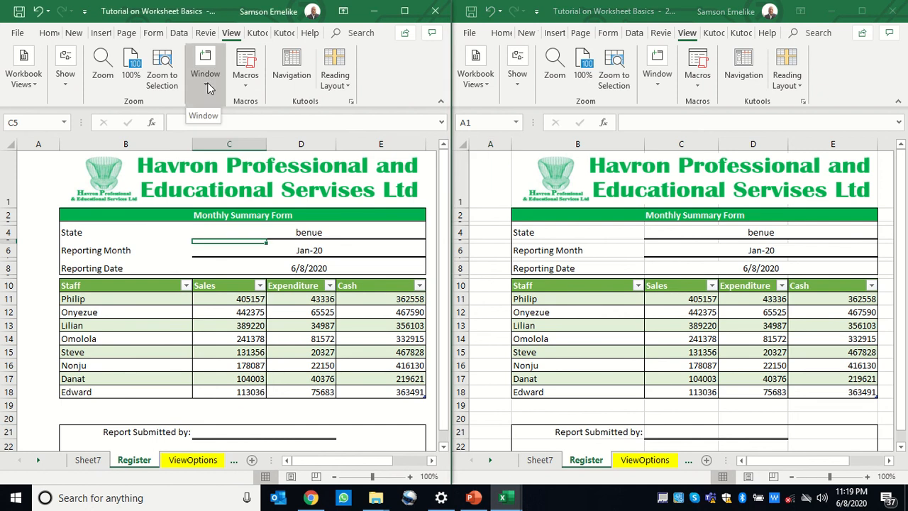
pyautogui.click(205, 85)
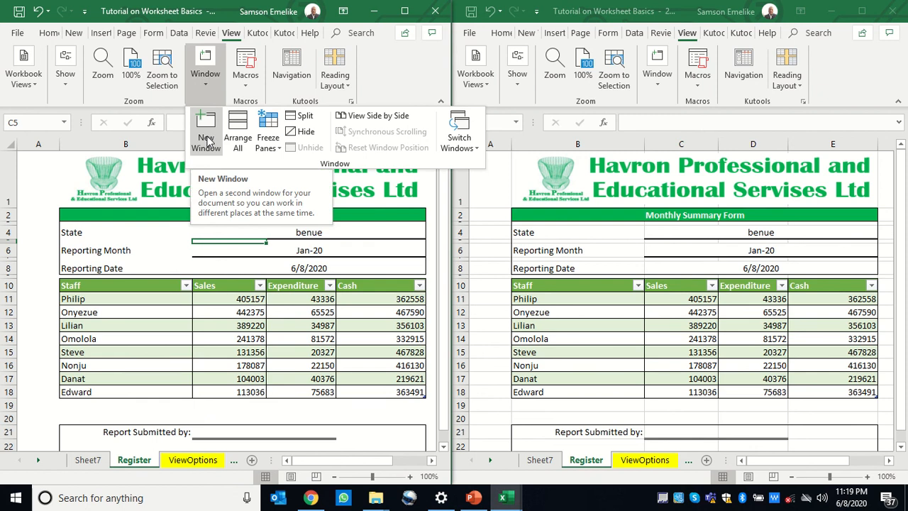
pyautogui.click(335, 348)
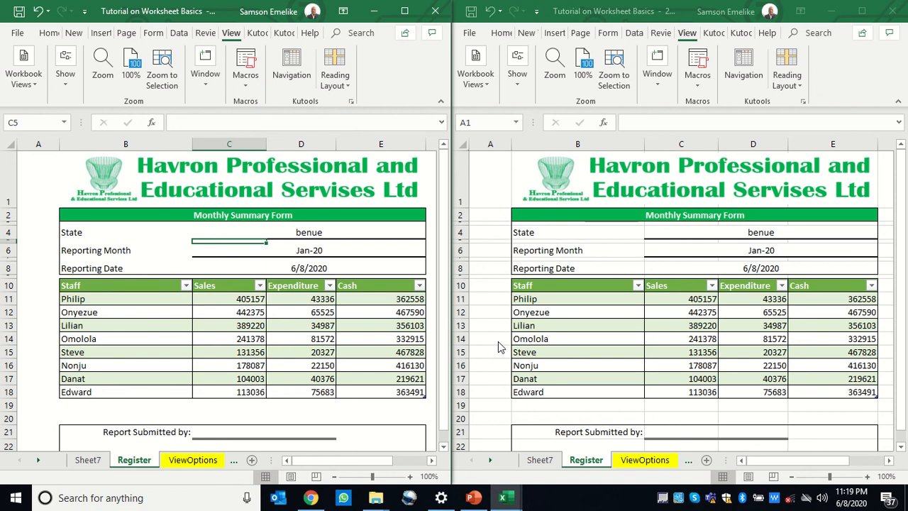
# Step: Close window 1 of the workbook, and maximize the remaining window on the ViewOptions sheet
pyautogui.click(435, 11)
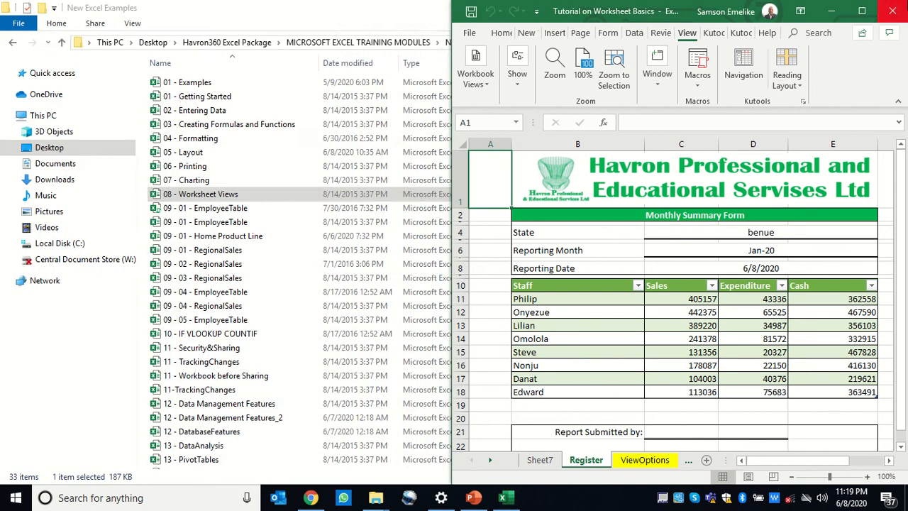
pyautogui.click(861, 11)
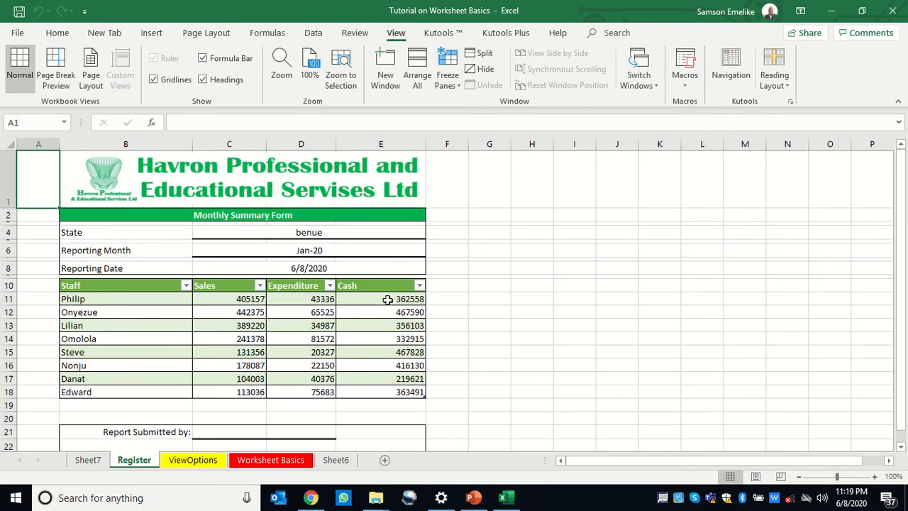
pyautogui.click(194, 462)
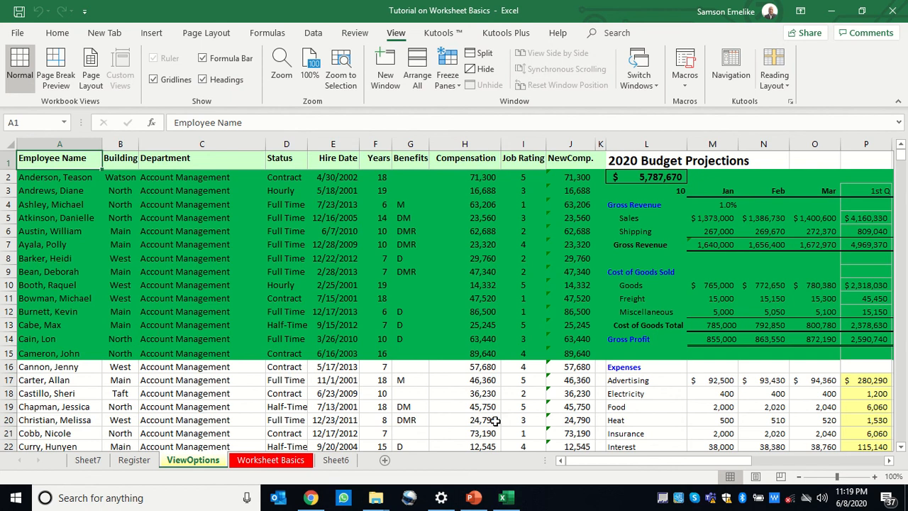
pyautogui.click(451, 83)
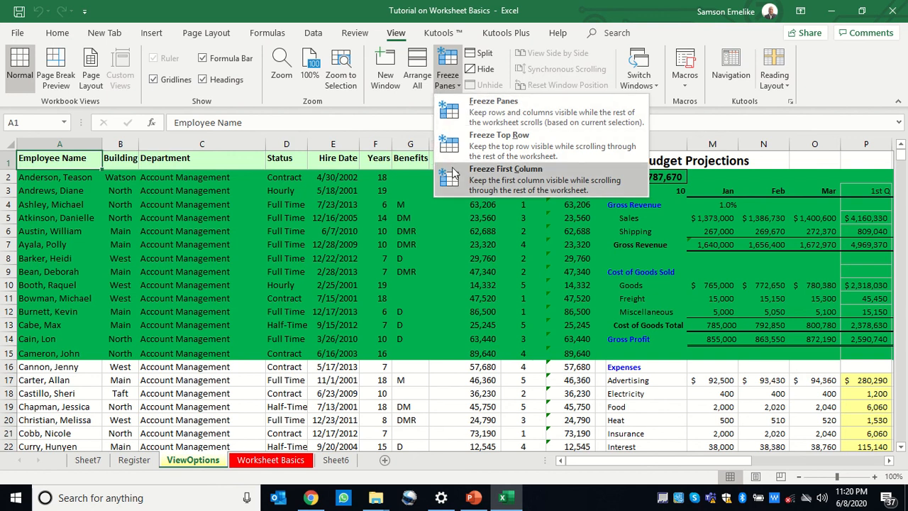
pyautogui.click(418, 279)
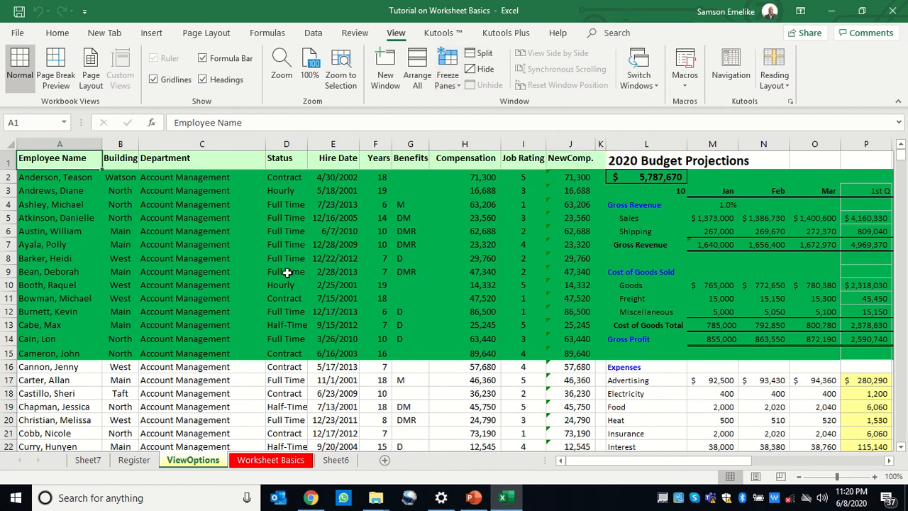
# Step: Remove the green fill from rows 2 to 15 of the ViewOptions sheet with No Fill
pyautogui.moveTo(7, 177); pyautogui.dragTo(8, 353)
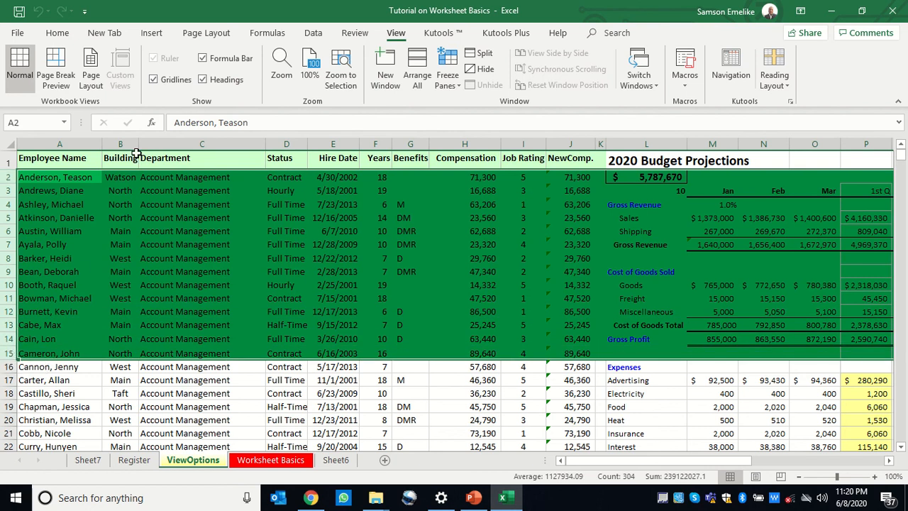
pyautogui.click(62, 35)
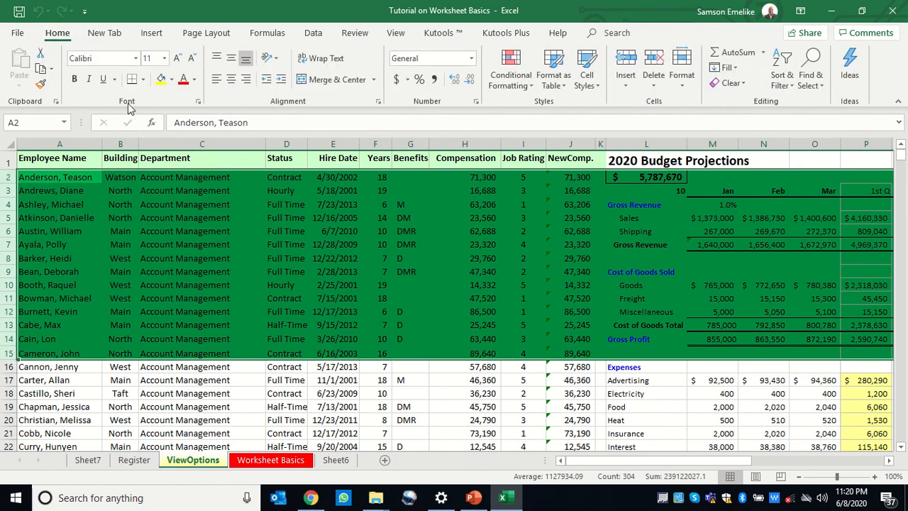
pyautogui.click(170, 80)
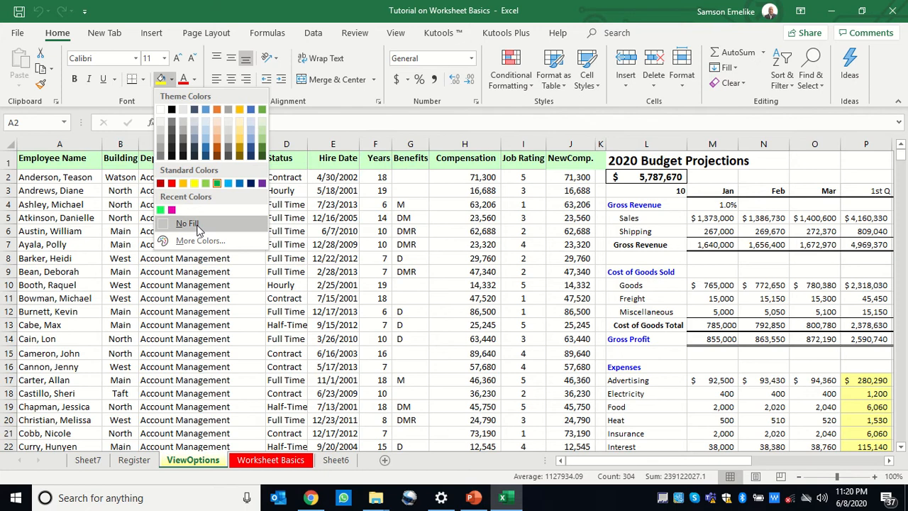
pyautogui.click(188, 224)
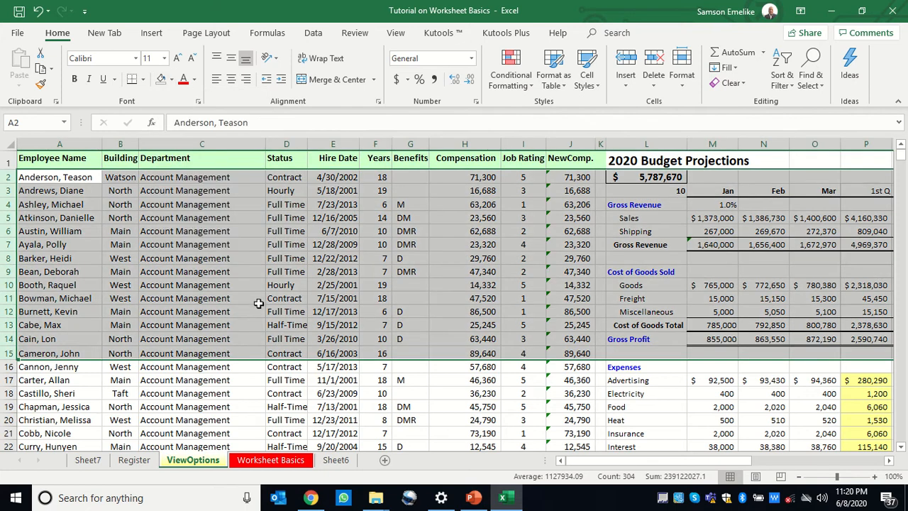
# Step: Remove the yellow fill from rows 745 to 755 of the ViewOptions sheet
pyautogui.scroll(-20, 259, 305)
pyautogui.scroll(-20, 260, 305)
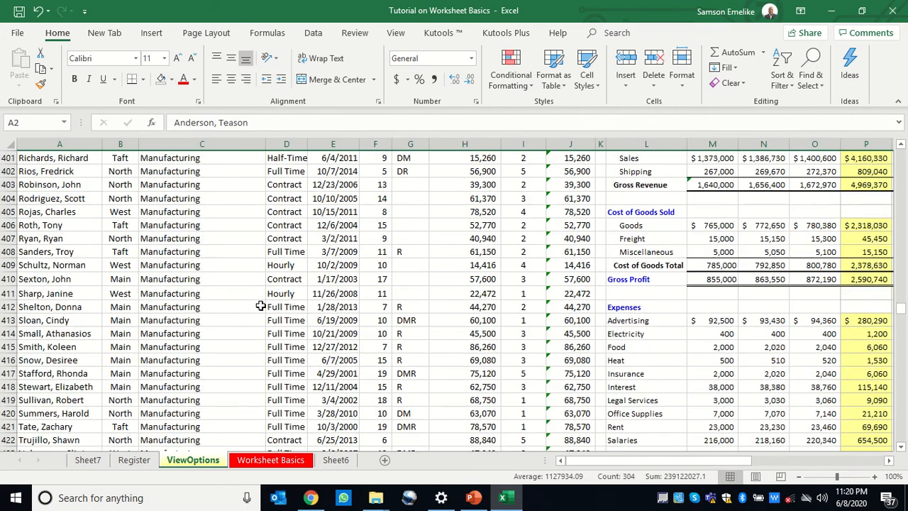
pyautogui.scroll(-20, 260, 305)
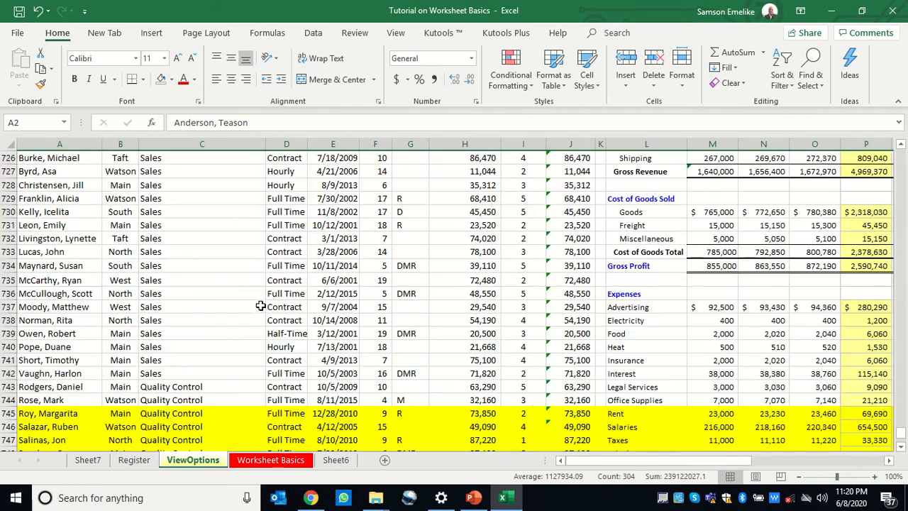
pyautogui.moveTo(7, 413); pyautogui.dragTo(14, 486)
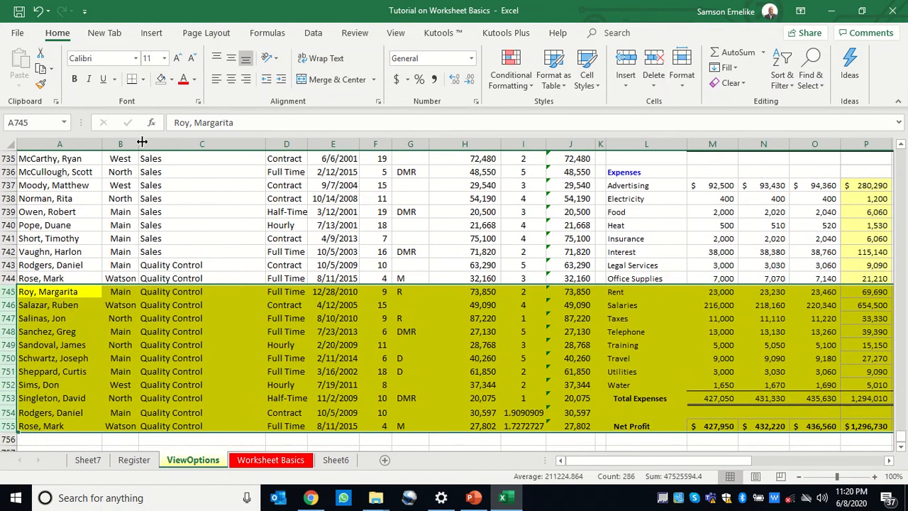
pyautogui.click(160, 78)
pyautogui.click(243, 359)
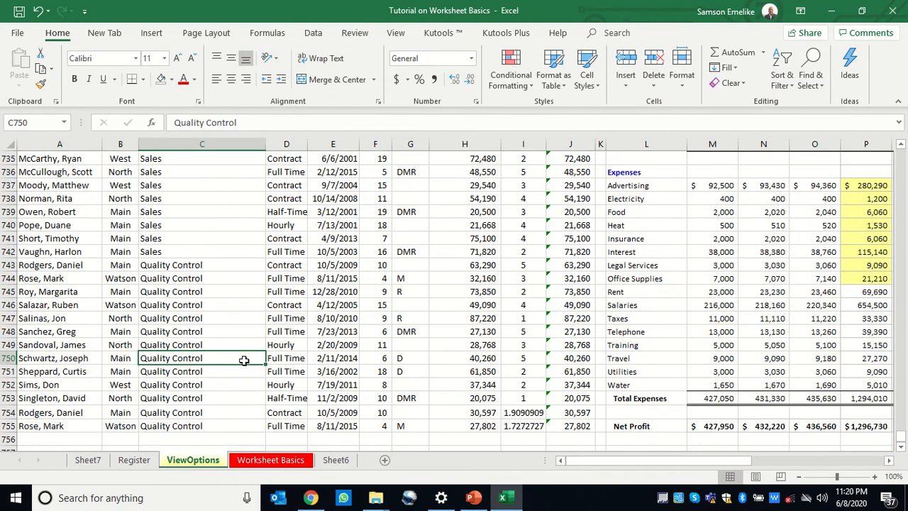
# Step: Freeze the panes at cell B2 so the header row and the Employee Name column stay in view
pyautogui.hotkey('ctrl', 'Up')
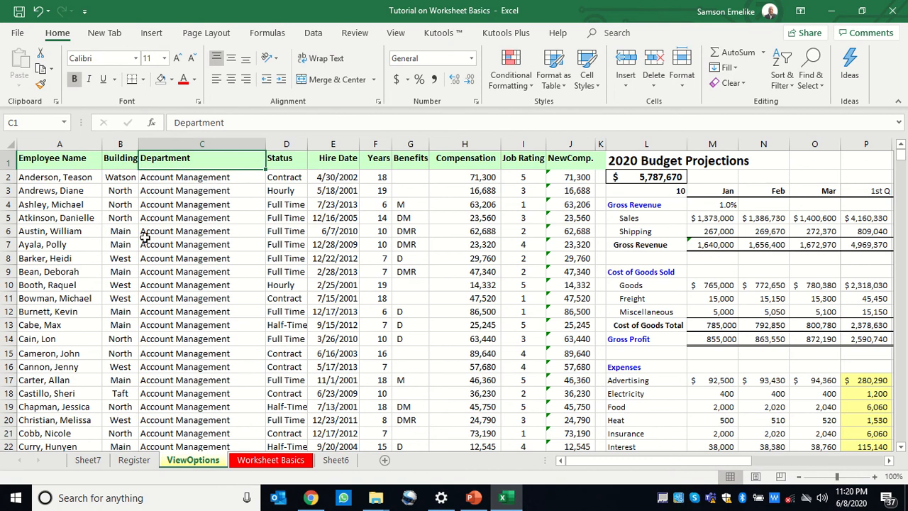
pyautogui.click(58, 144)
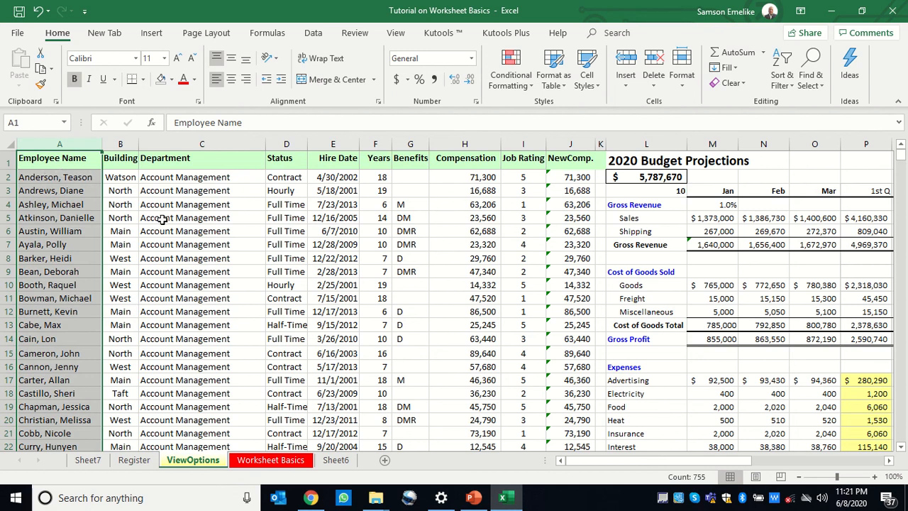
pyautogui.click(120, 176)
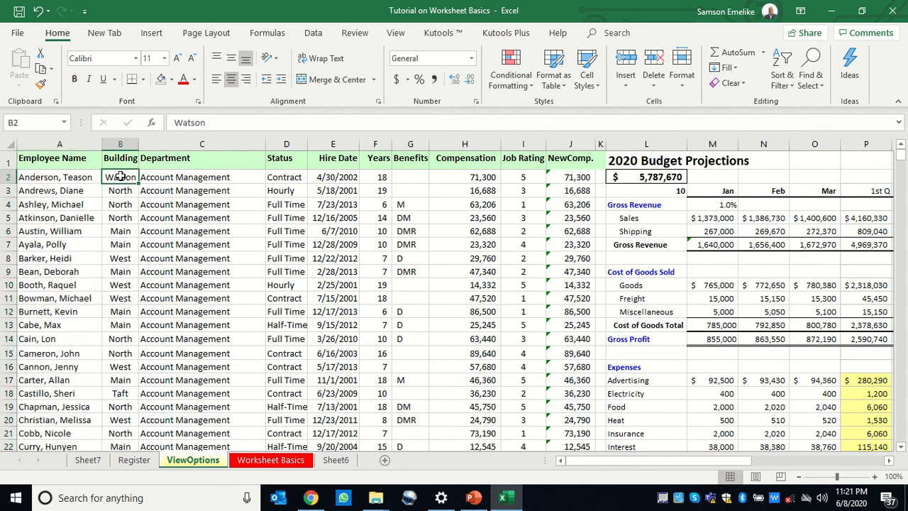
pyautogui.click(395, 34)
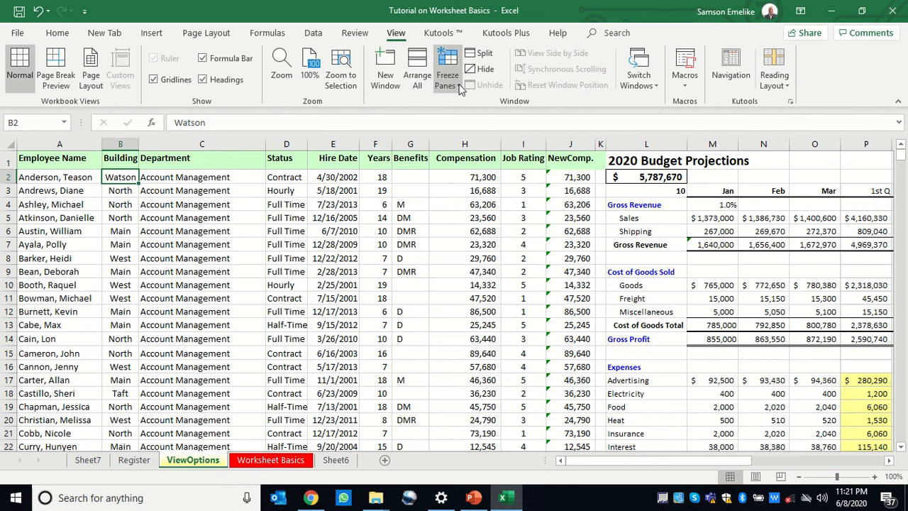
pyautogui.click(448, 78)
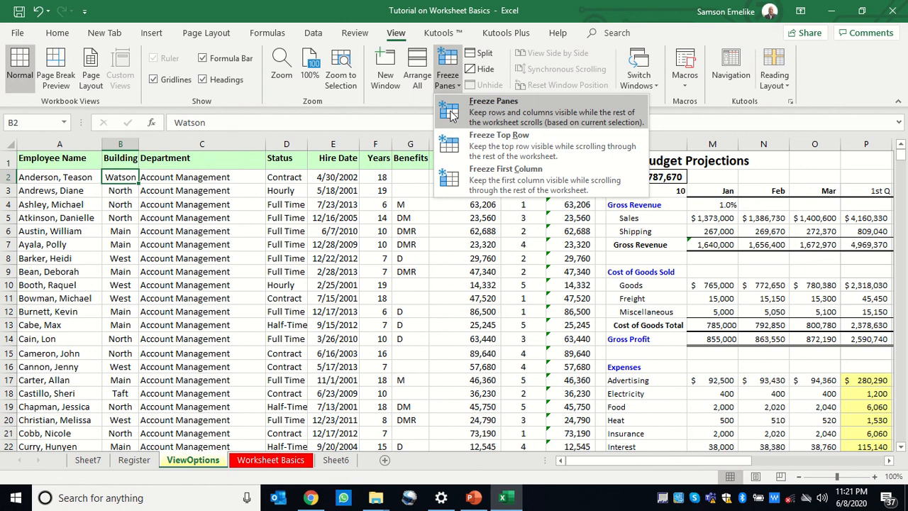
pyautogui.click(451, 113)
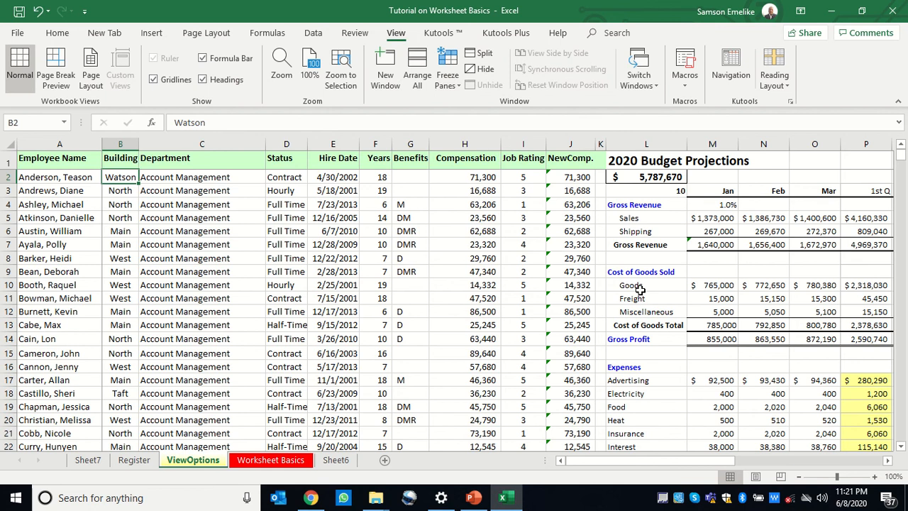
# Step: Scroll the data across and down to test the frozen panes, and unfreeze them
pyautogui.moveTo(616, 460); pyautogui.dragTo(582, 468)
pyautogui.moveTo(900, 154)
pyautogui.mouseDown()
pyautogui.moveTo(901, 209)
pyautogui.moveTo(898, 149)
pyautogui.mouseUp()
pyautogui.click(445, 93)
pyautogui.click(463, 115)
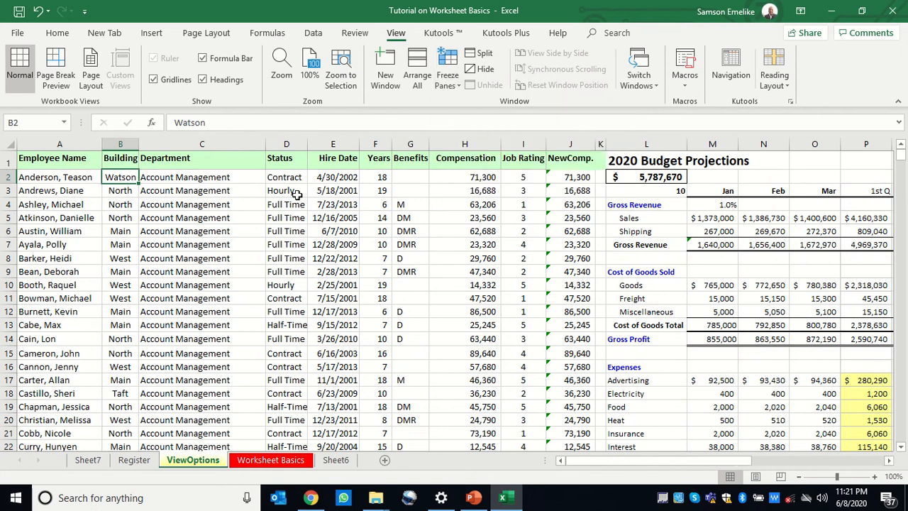
# Step: Freeze the panes at cell D2 so the header row and columns A to C stay in view
pyautogui.click(51, 181)
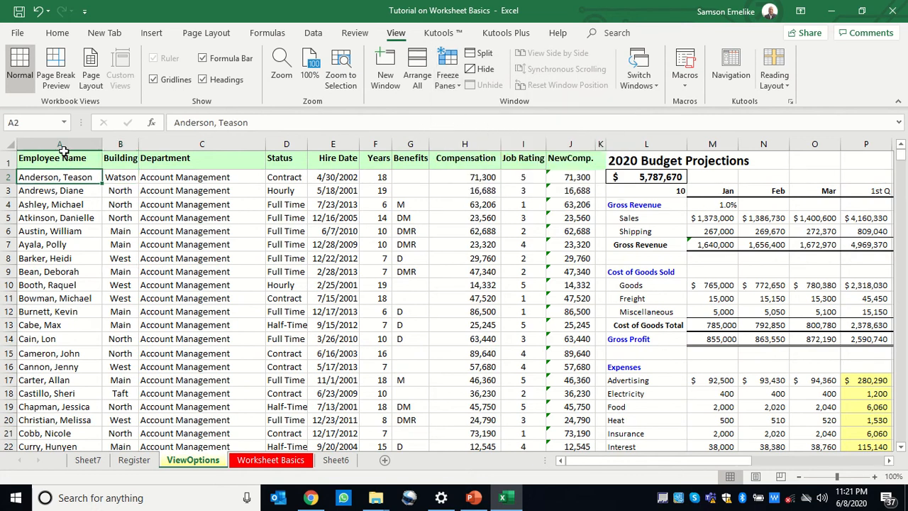
pyautogui.click(61, 145)
pyautogui.click(125, 146)
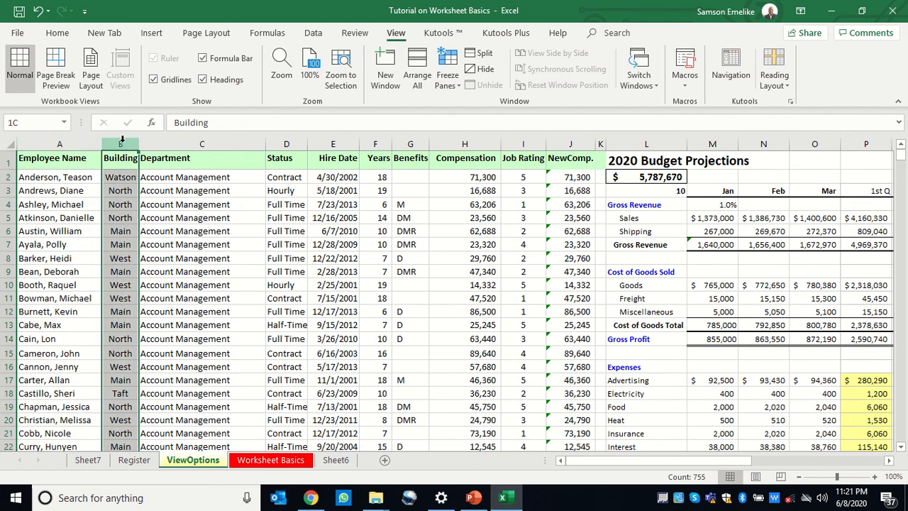
pyautogui.click(210, 144)
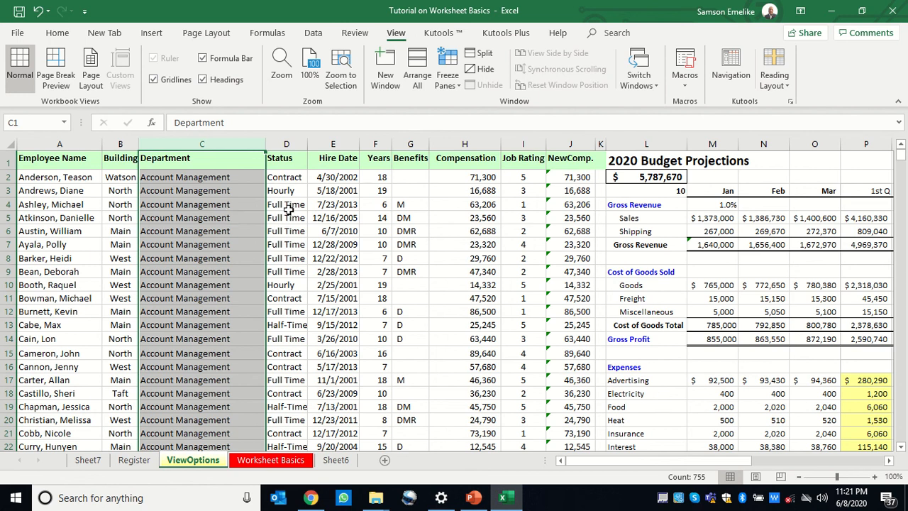
pyautogui.click(290, 161)
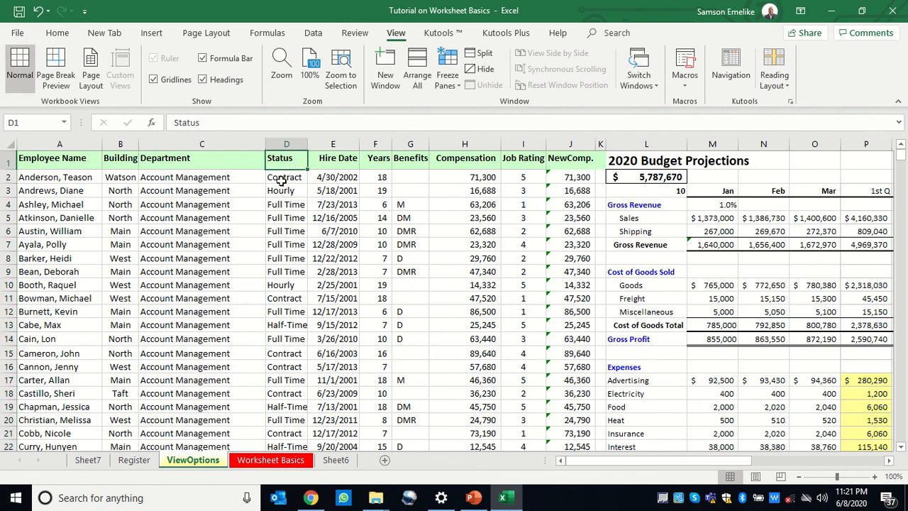
pyautogui.click(283, 178)
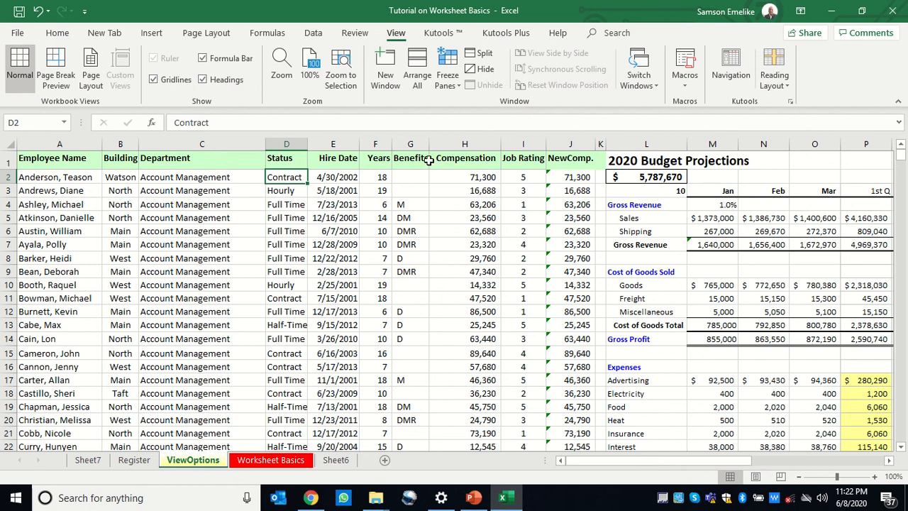
pyautogui.click(447, 77)
pyautogui.click(465, 117)
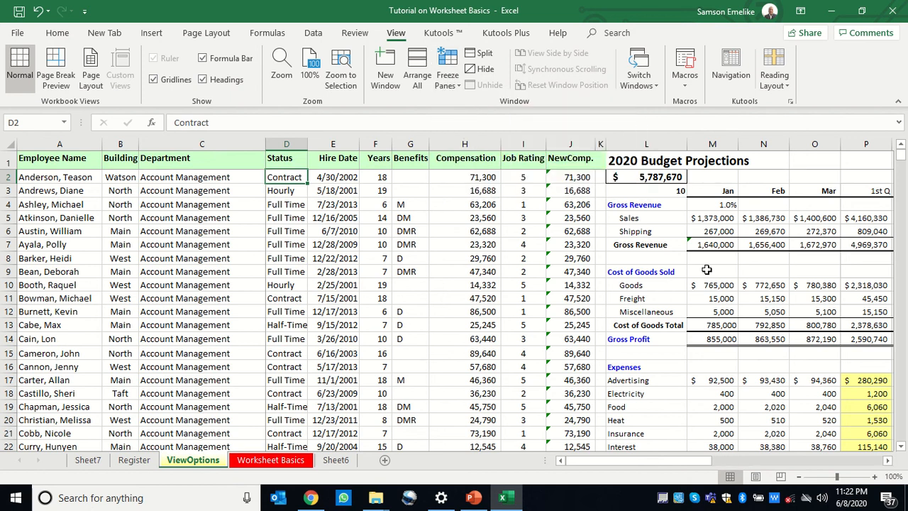
# Step: Test the D2 freeze by scrolling the data down and across, and unfreeze the panes
pyautogui.moveTo(900, 163)
pyautogui.mouseDown()
pyautogui.moveTo(900, 186)
pyautogui.moveTo(894, 149)
pyautogui.mouseUp()
pyautogui.moveTo(687, 461); pyautogui.dragTo(515, 479)
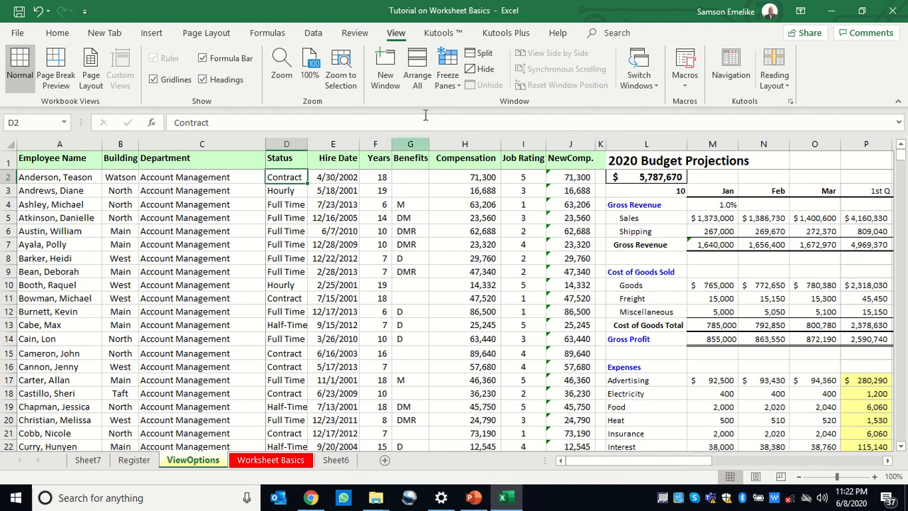
pyautogui.click(451, 78)
pyautogui.click(449, 113)
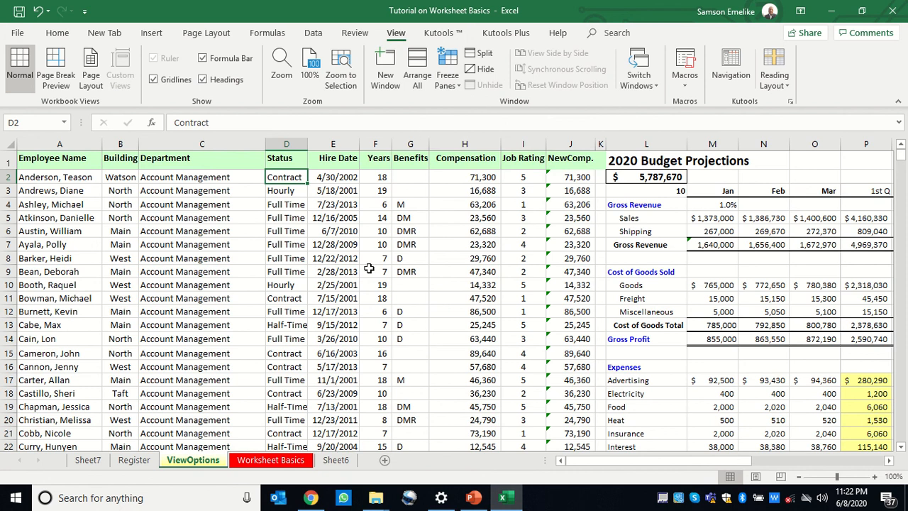
# Step: Fill row 8 of the ViewOptions sheet with the standard orange color
pyautogui.click(6, 258)
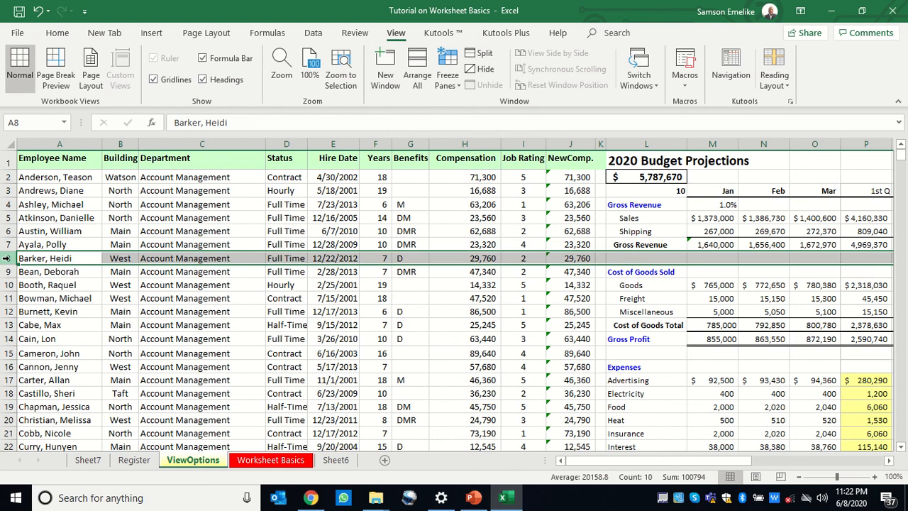
pyautogui.click(57, 33)
pyautogui.click(171, 79)
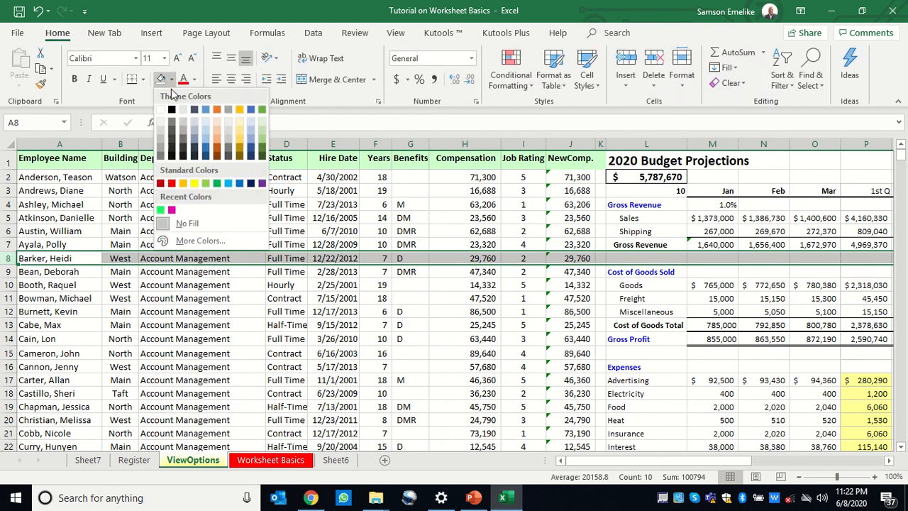
pyautogui.click(183, 184)
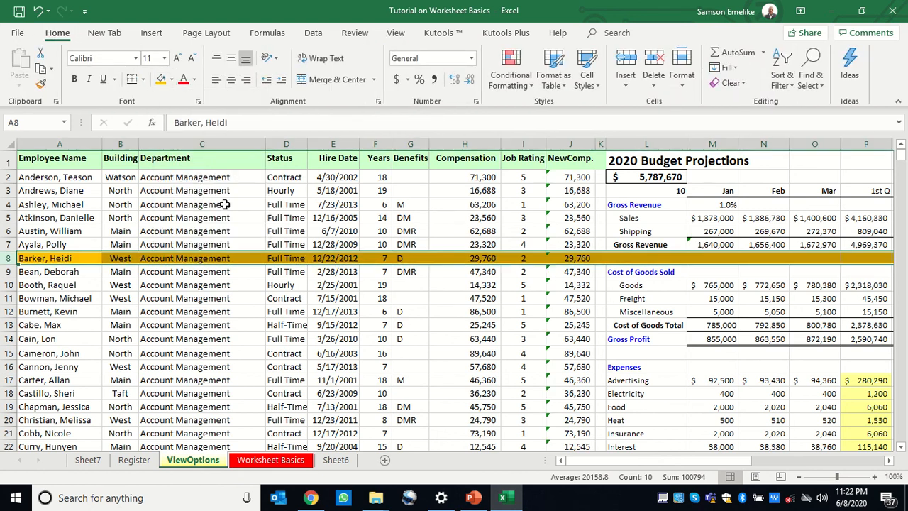
pyautogui.click(301, 278)
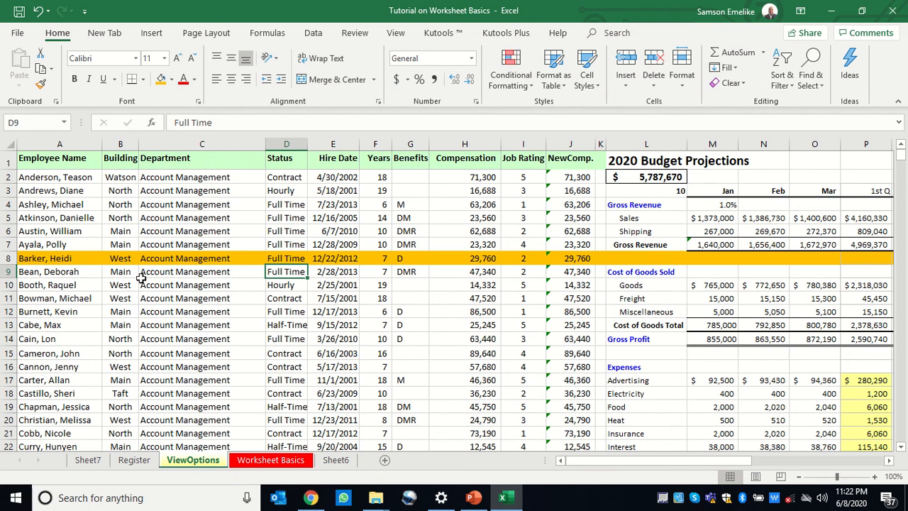
# Step: Bring the orange row 8 to the top of the view and lock it with Freeze Top Row
pyautogui.click(8, 258)
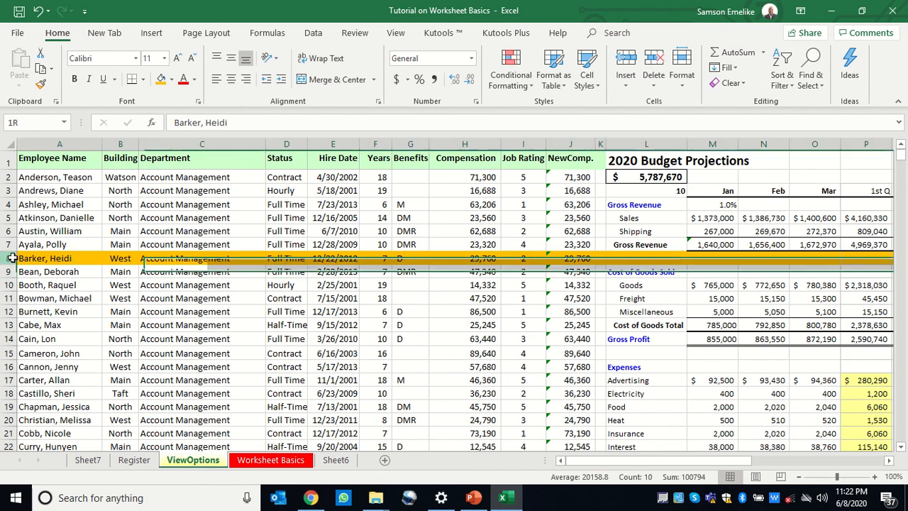
pyautogui.click(581, 335)
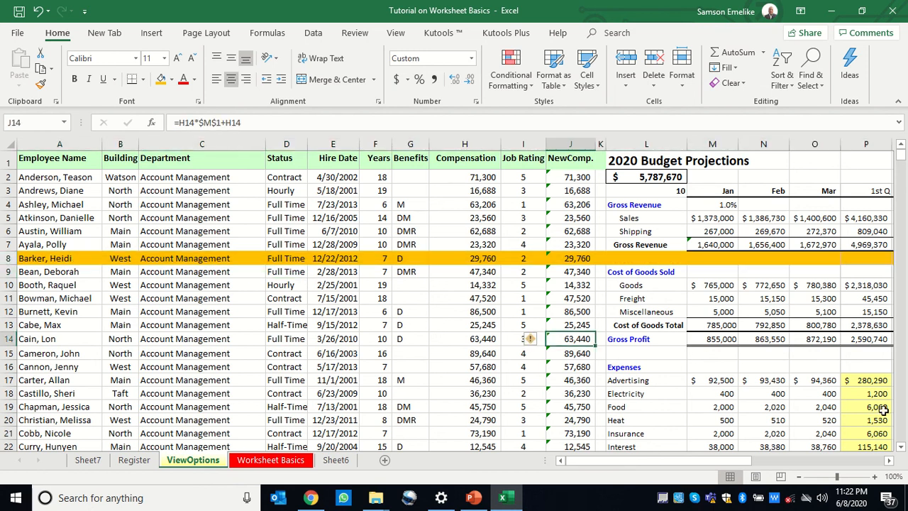
pyautogui.moveTo(902, 450); pyautogui.dragTo(902, 450)
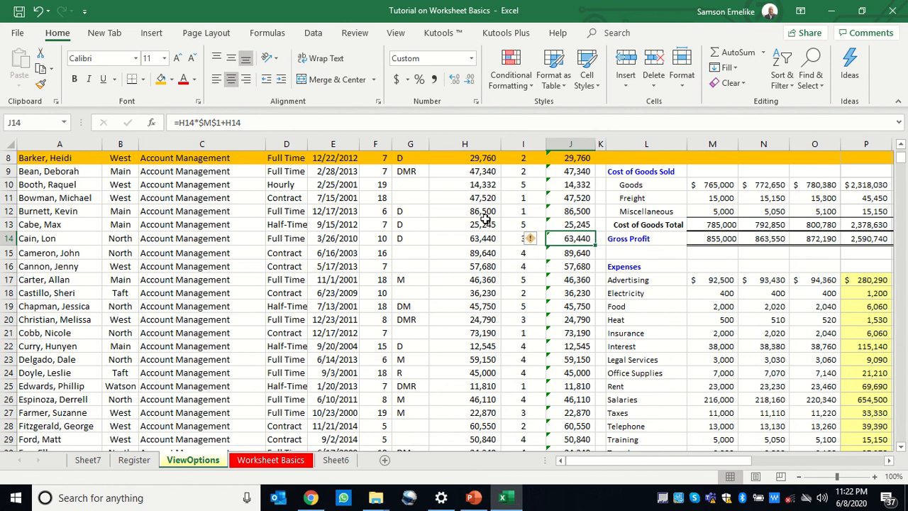
pyautogui.click(396, 33)
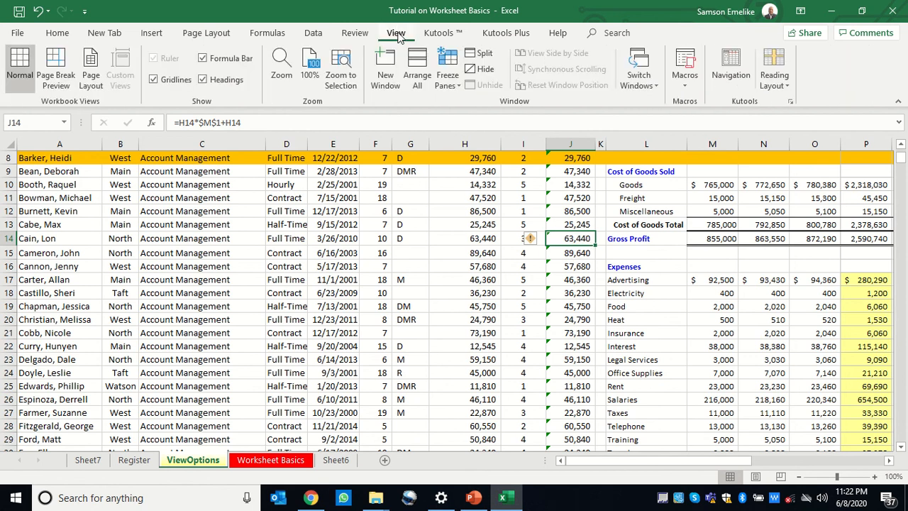
pyautogui.click(455, 80)
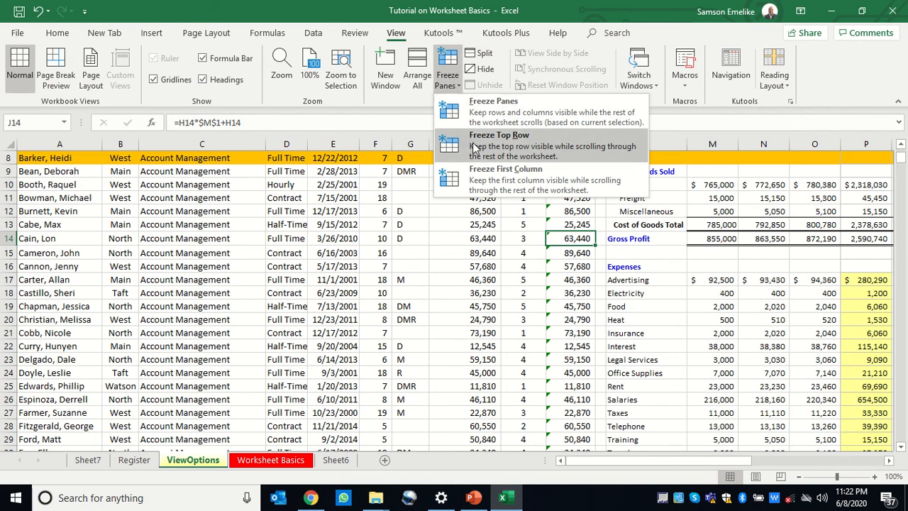
pyautogui.click(526, 147)
# Step: Scroll through the employee records to test the frozen row 8, and unfreeze the panes
pyautogui.scroll(-20, 496, 244)
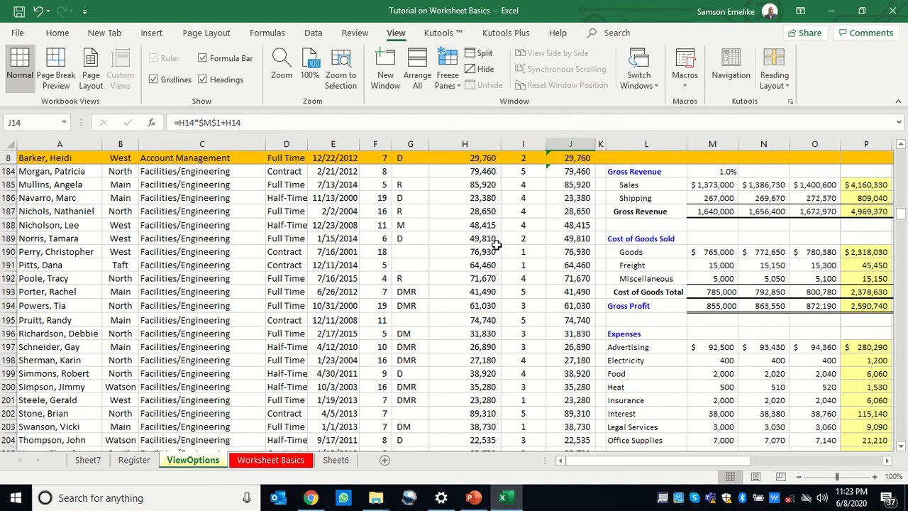
pyautogui.scroll(-20, 496, 244)
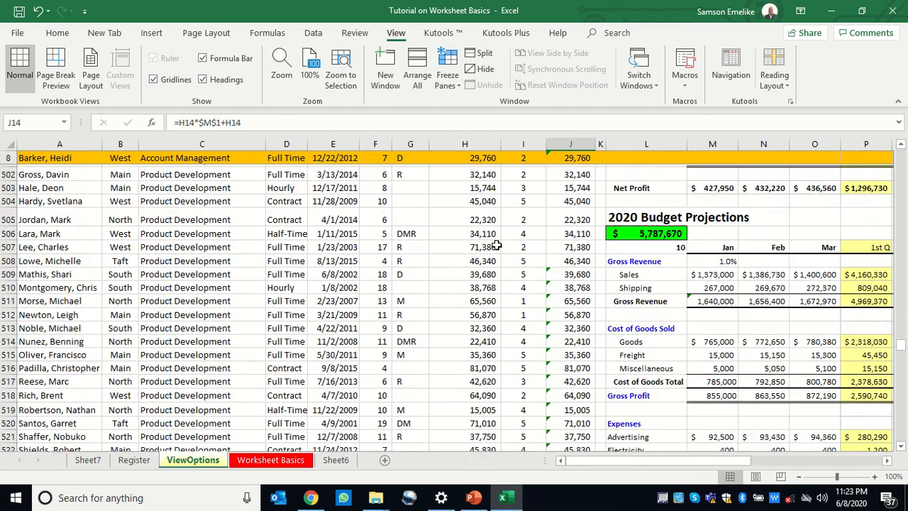
pyautogui.scroll(20, 496, 245)
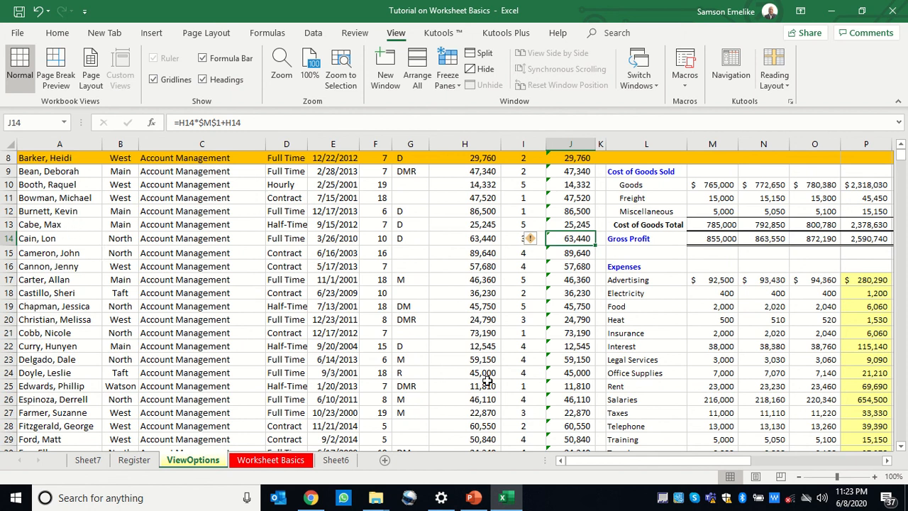
pyautogui.moveTo(598, 460); pyautogui.dragTo(562, 463)
pyautogui.click(450, 83)
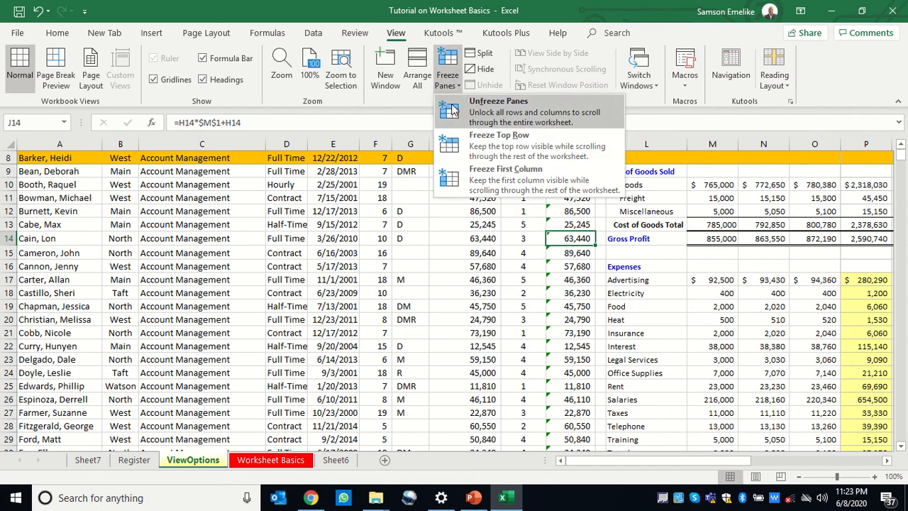
pyautogui.click(454, 110)
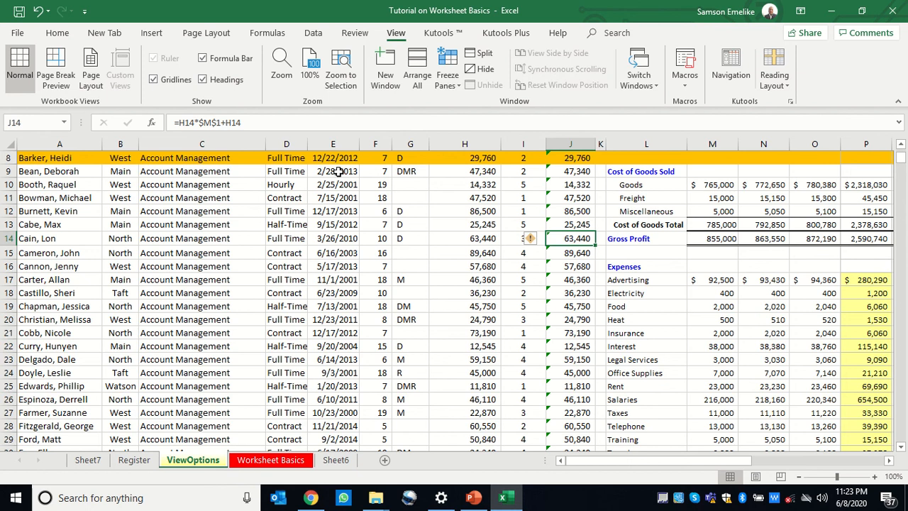
# Step: Make column E the first visible column, lock it with Freeze First Column, and scroll across to test it
pyautogui.click(340, 145)
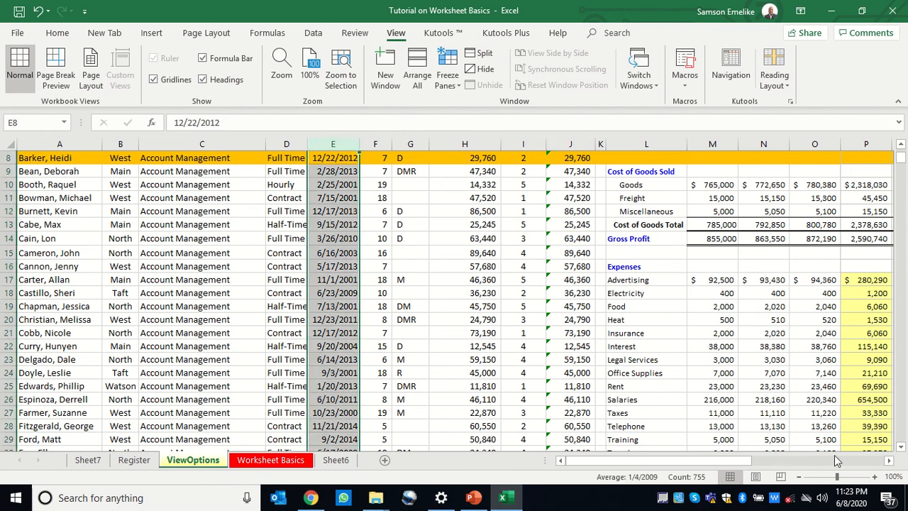
pyautogui.click(887, 462)
pyautogui.click(887, 461)
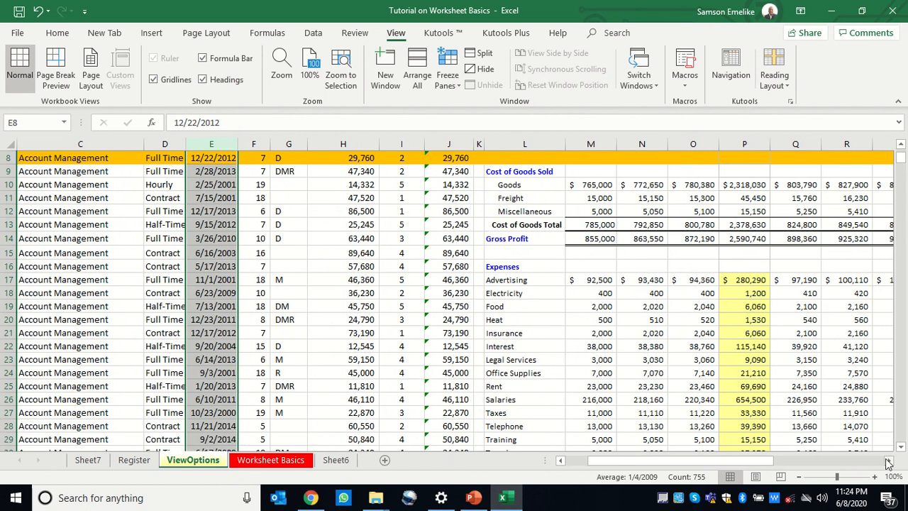
pyautogui.click(888, 462)
pyautogui.click(888, 462)
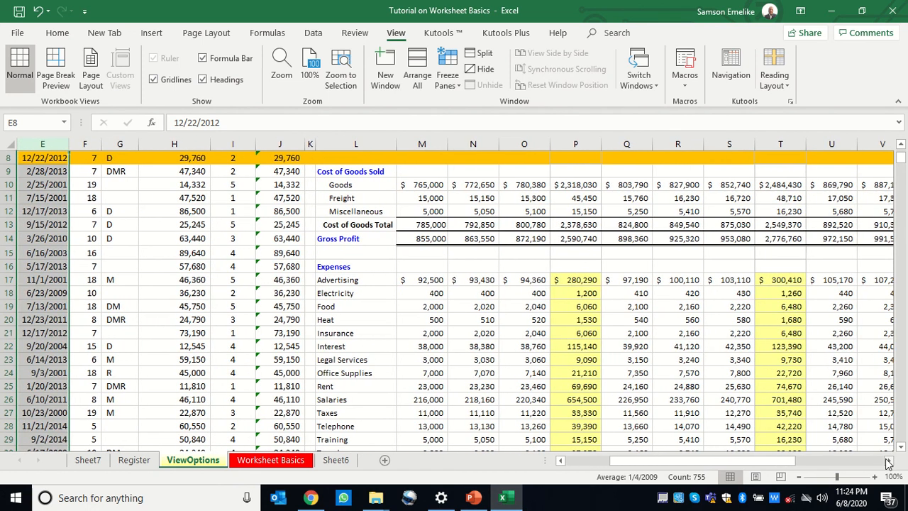
pyautogui.click(260, 279)
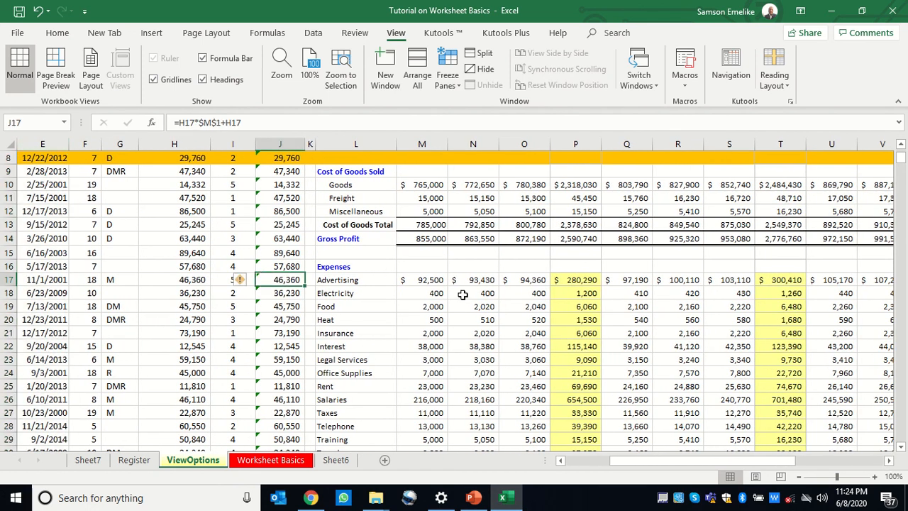
pyautogui.click(497, 262)
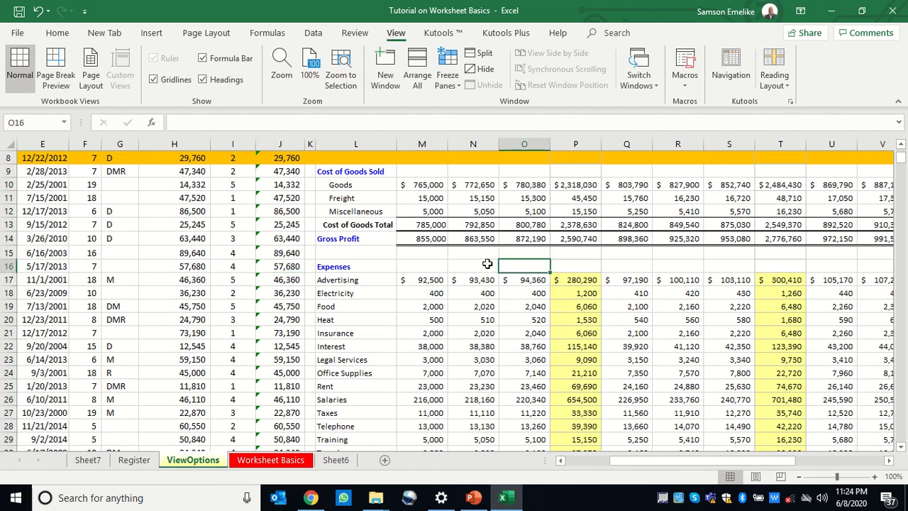
pyautogui.click(433, 226)
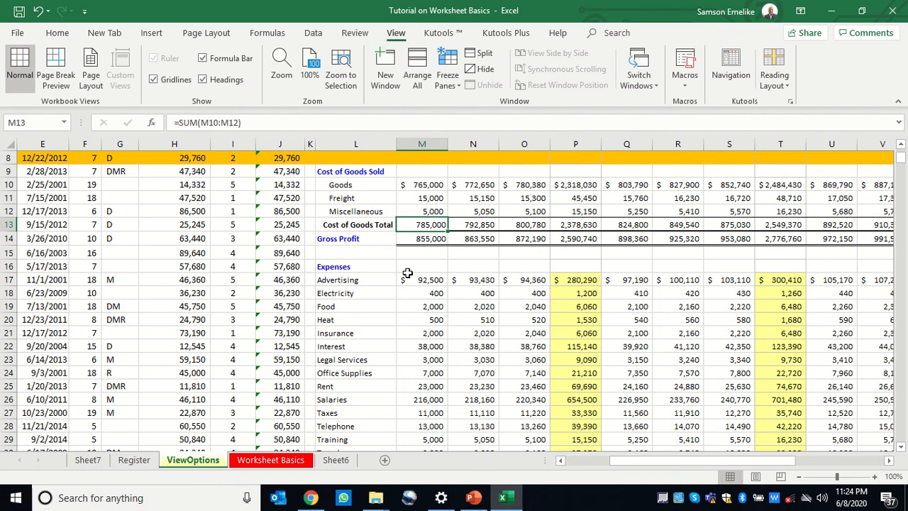
pyautogui.click(454, 84)
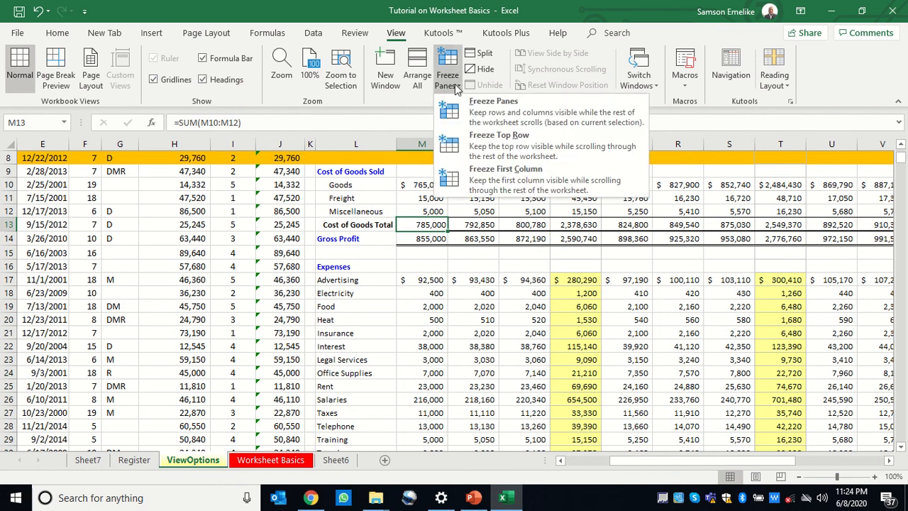
pyautogui.click(456, 178)
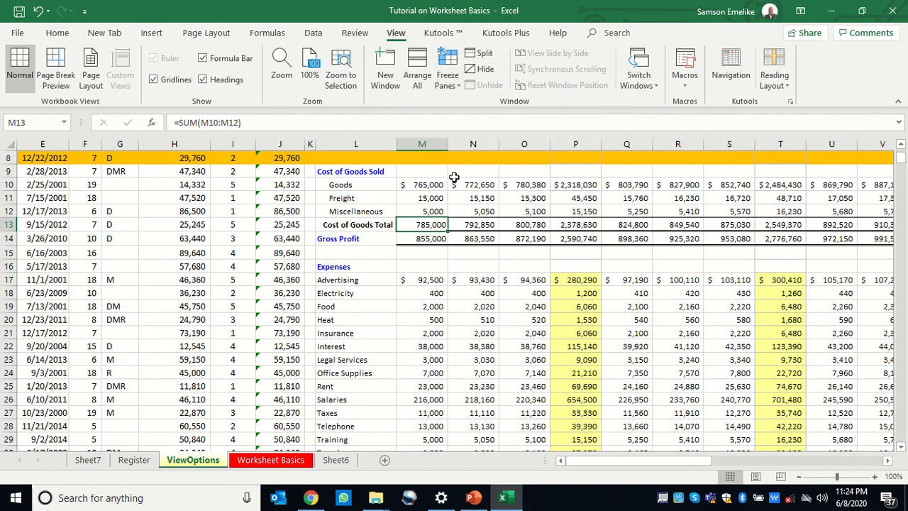
pyautogui.moveTo(590, 463); pyautogui.dragTo(562, 465)
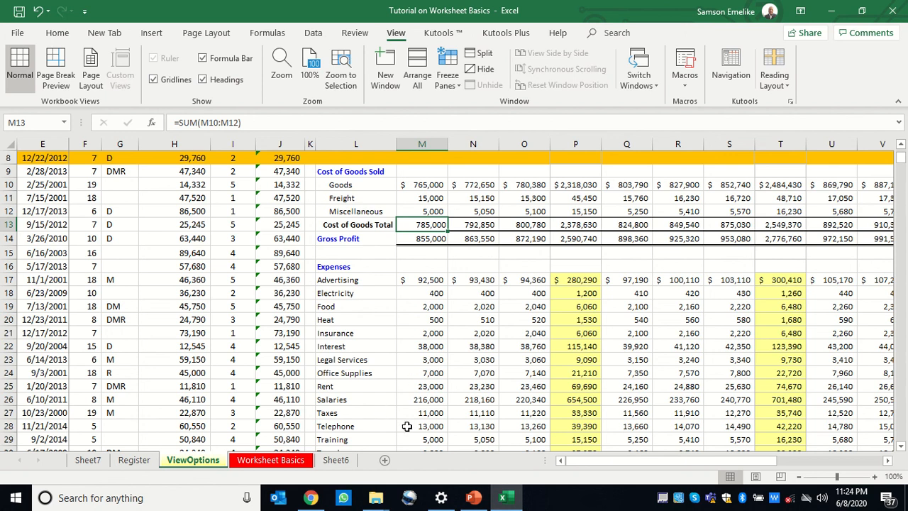
# Step: Move the Register sheet to the end of the Tutorial on Worksheet Basics workbook
pyautogui.click(134, 461)
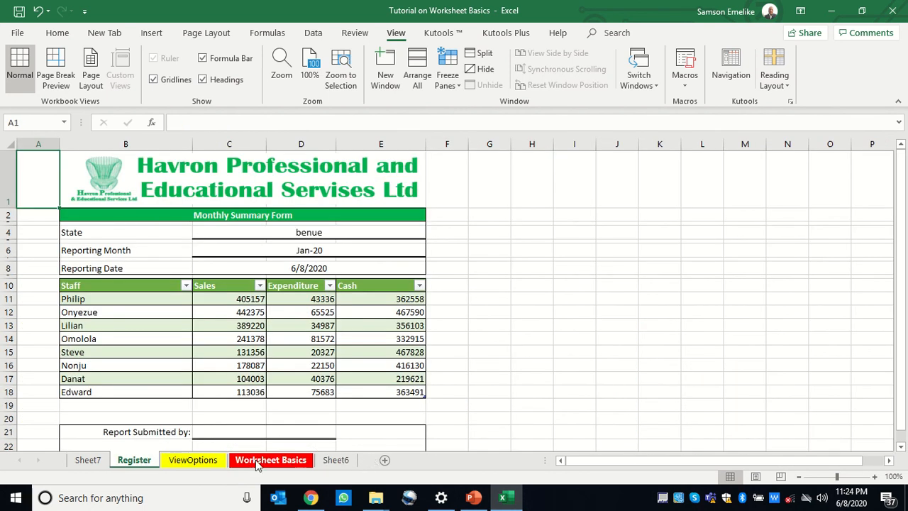
pyautogui.rightClick(136, 461)
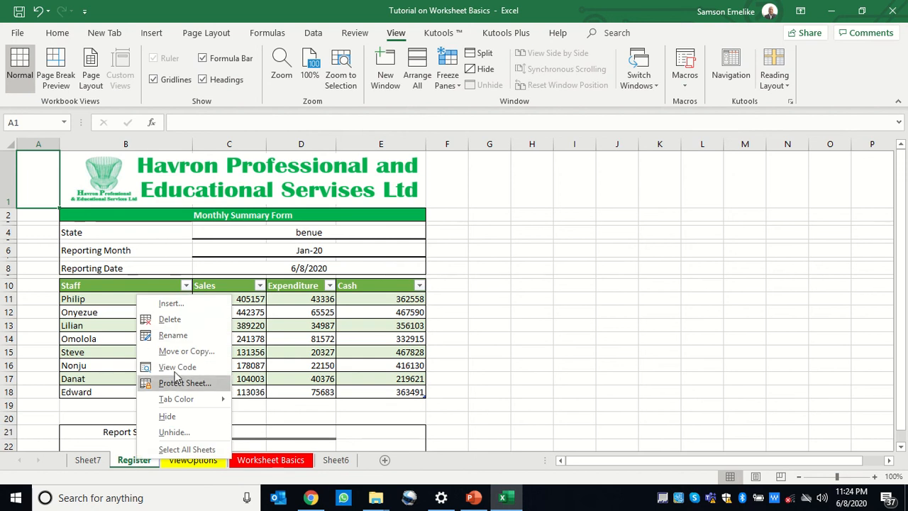
pyautogui.click(181, 350)
pyautogui.click(119, 367)
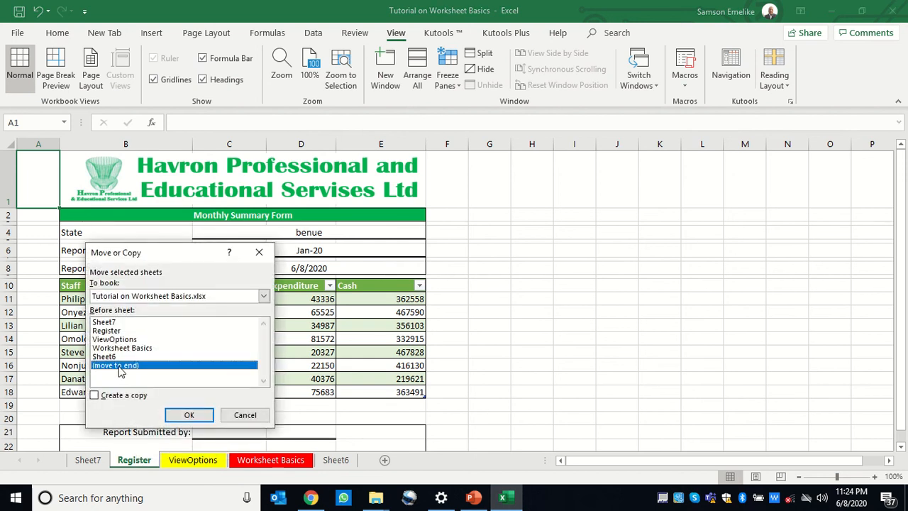
pyautogui.click(188, 414)
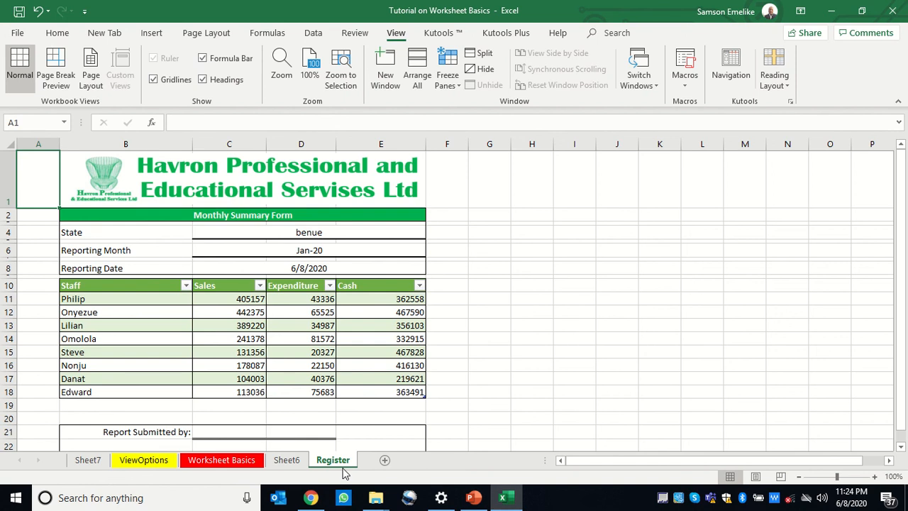
# Step: Add six blank worksheets after the Register sheet and widen the sheet-tab area so all the tabs fit
pyautogui.click(385, 460)
pyautogui.click(428, 461)
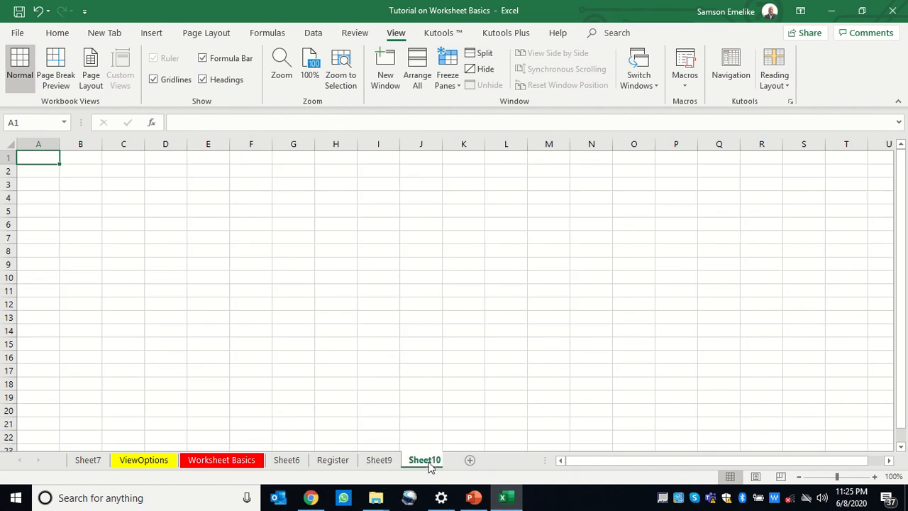
pyautogui.click(476, 461)
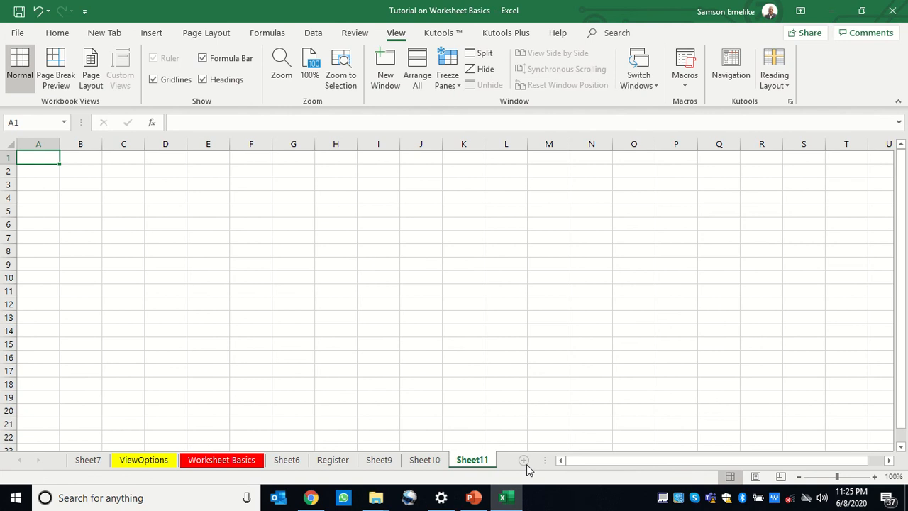
pyautogui.click(524, 461)
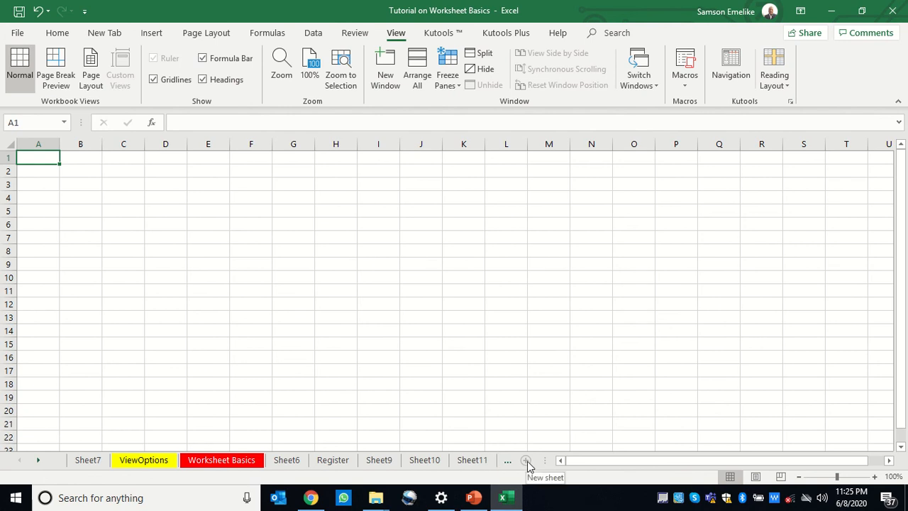
pyautogui.moveTo(544, 461); pyautogui.dragTo(810, 453)
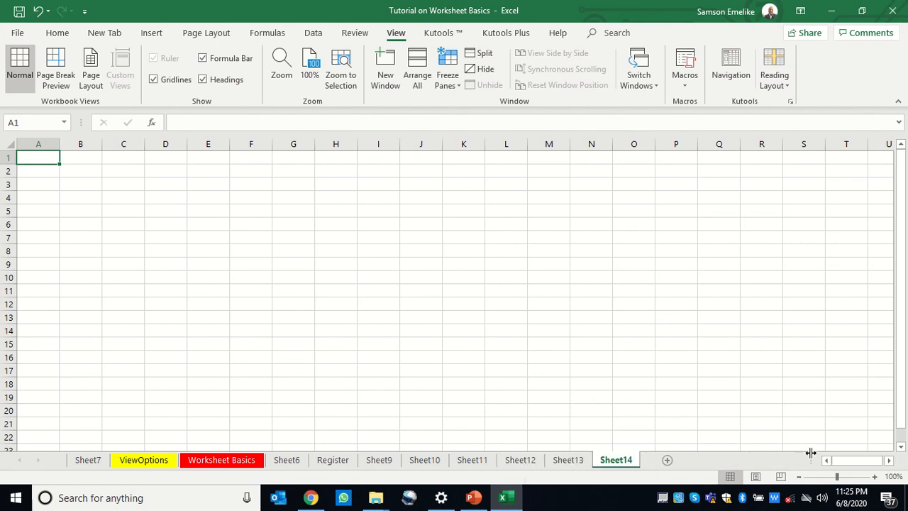
# Step: Delete Sheet6, and start deleting the Register sheet but cancel at the confirmation
pyautogui.click(287, 460)
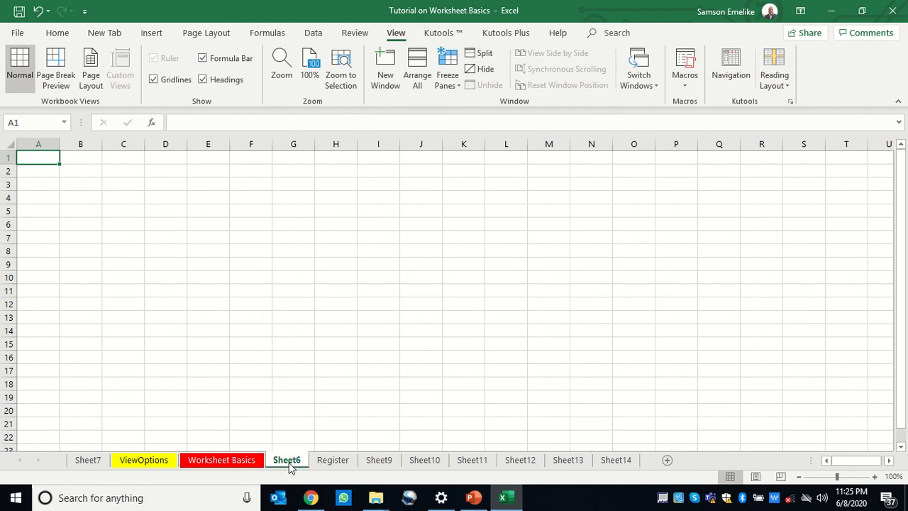
pyautogui.rightClick(289, 463)
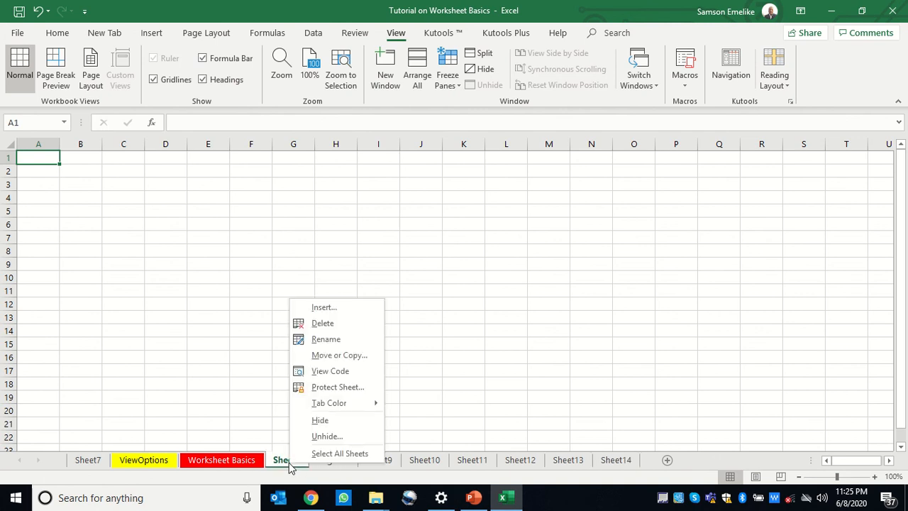
pyautogui.click(322, 324)
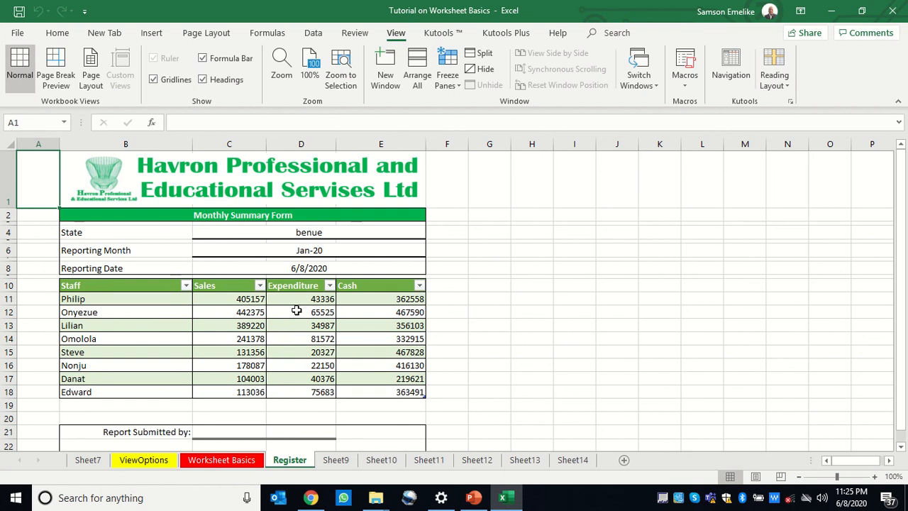
pyautogui.rightClick(296, 464)
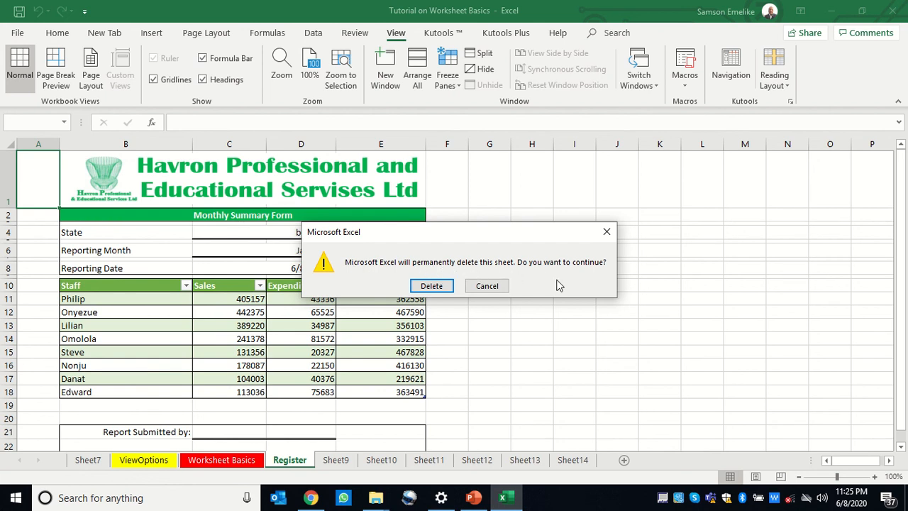
pyautogui.click(489, 287)
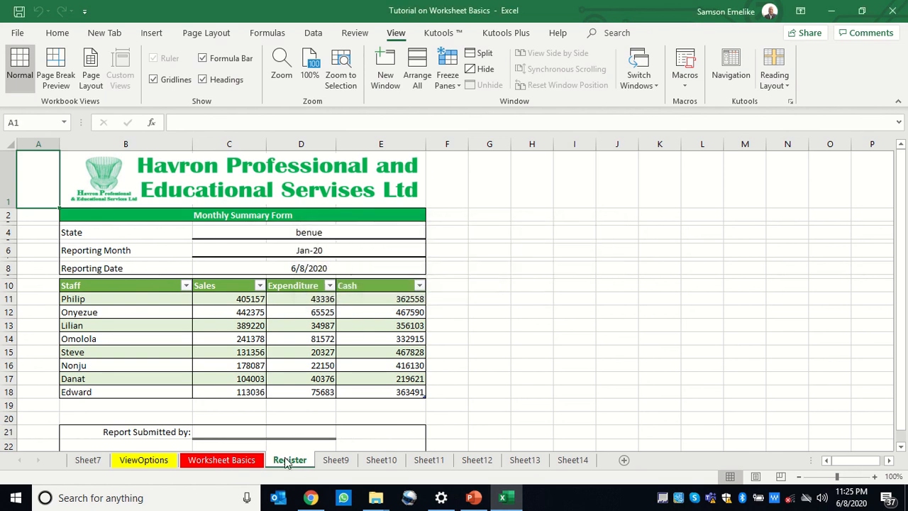
# Step: Browse the new blank sheets and rename Sheet9 as State 1
pyautogui.click(338, 459)
pyautogui.click(383, 463)
pyautogui.click(429, 462)
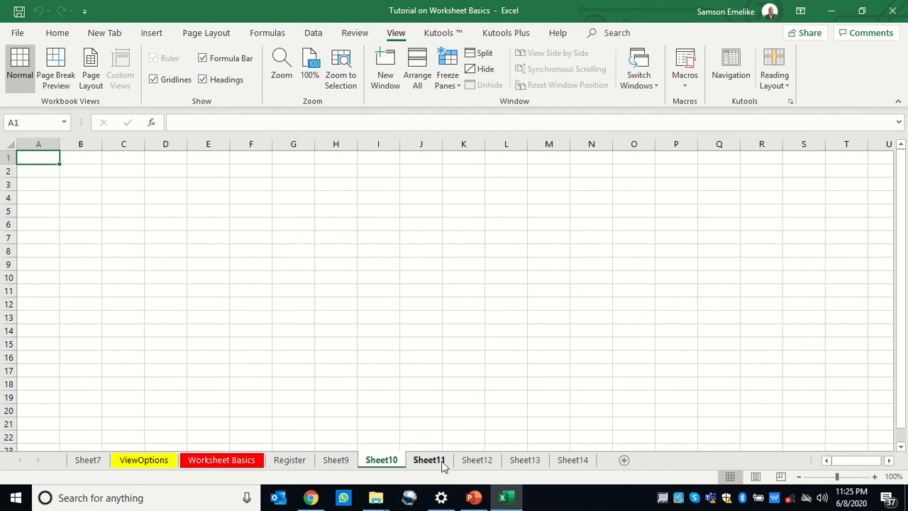
pyautogui.click(337, 460)
pyautogui.doubleClick(337, 461)
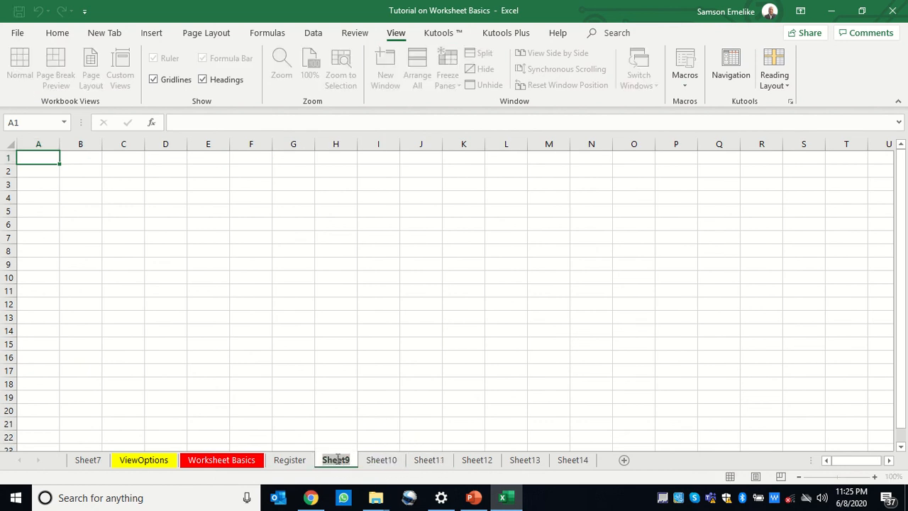
pyautogui.write('State')
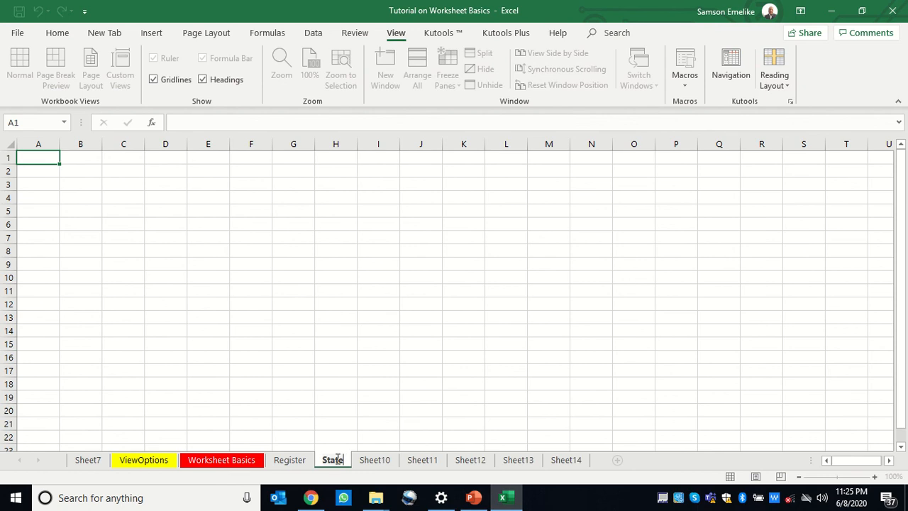
pyautogui.write(' 1')
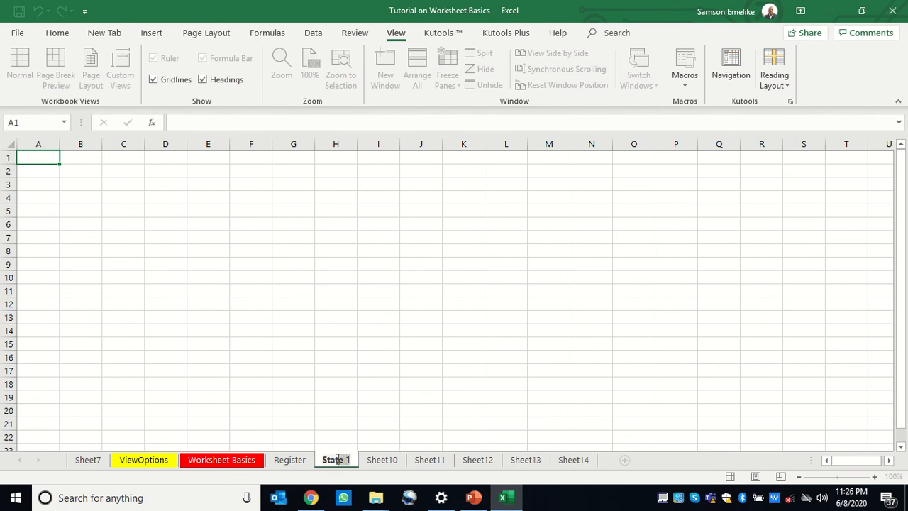
# Step: Copy the name text from the State 1 tab and reuse it to rename Sheet10 as State 2
pyautogui.hotkey('shift', 'Left')
pyautogui.hotkey('shift', 'Left')
pyautogui.hotkey('shift', 'Left')
pyautogui.click(381, 464)
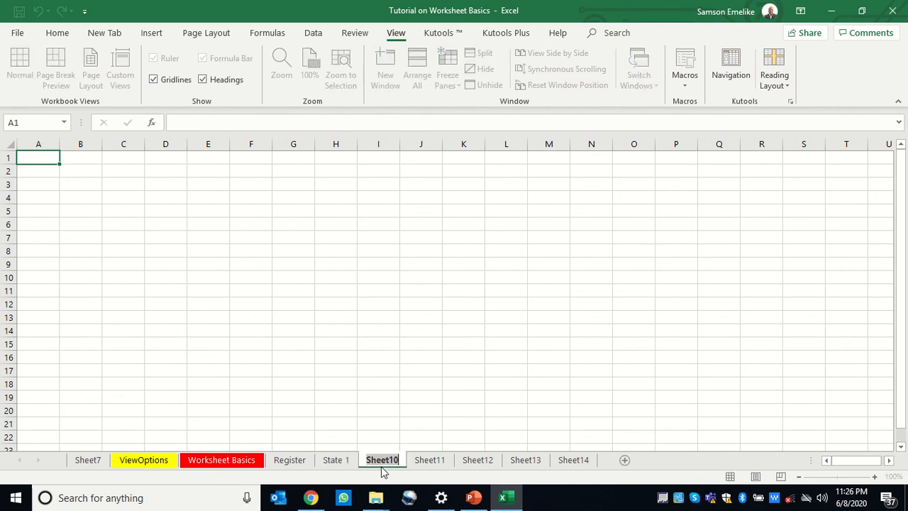
pyautogui.hotkey('ctrl', 'v')
pyautogui.press('BackSpace')
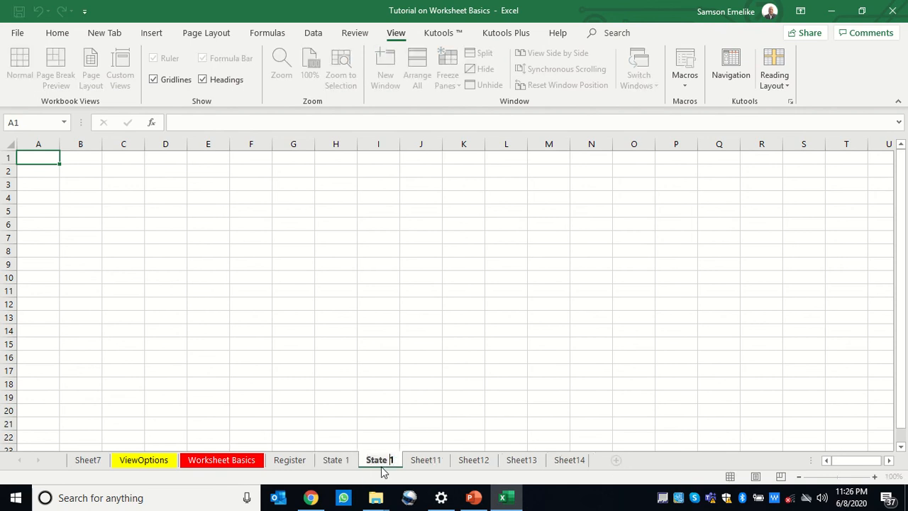
pyautogui.write('2')
# Step: Reuse the copied name text to rename Sheet11 as State 3 and Sheet12 as State 4
pyautogui.doubleClick(429, 459)
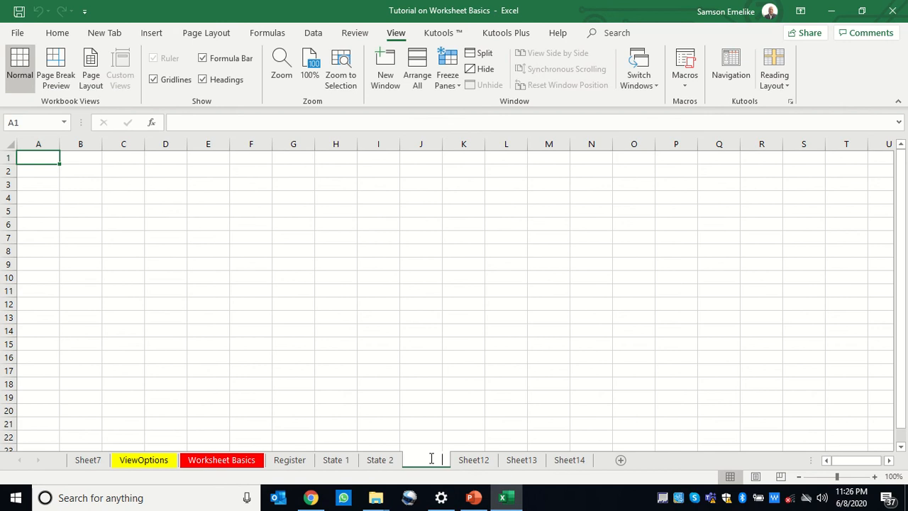
pyautogui.hotkey('ctrl', 'v')
pyautogui.press('BackSpace')
pyautogui.write('3')
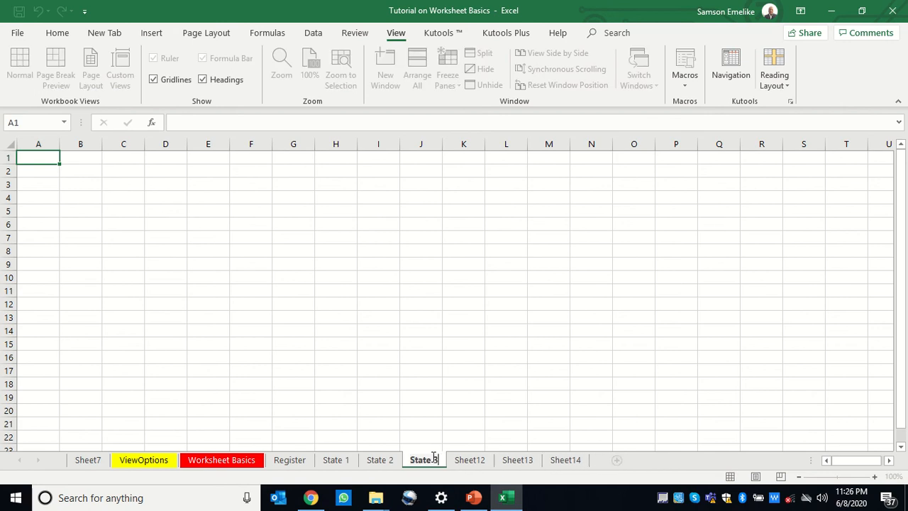
pyautogui.doubleClick(470, 459)
pyautogui.hotkey('ctrl', 'v')
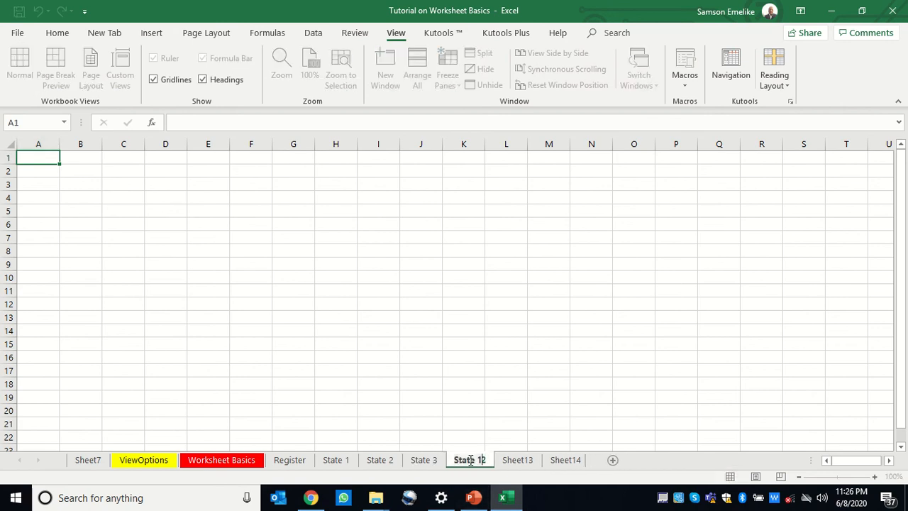
pyautogui.press('BackSpace')
pyautogui.write('4')
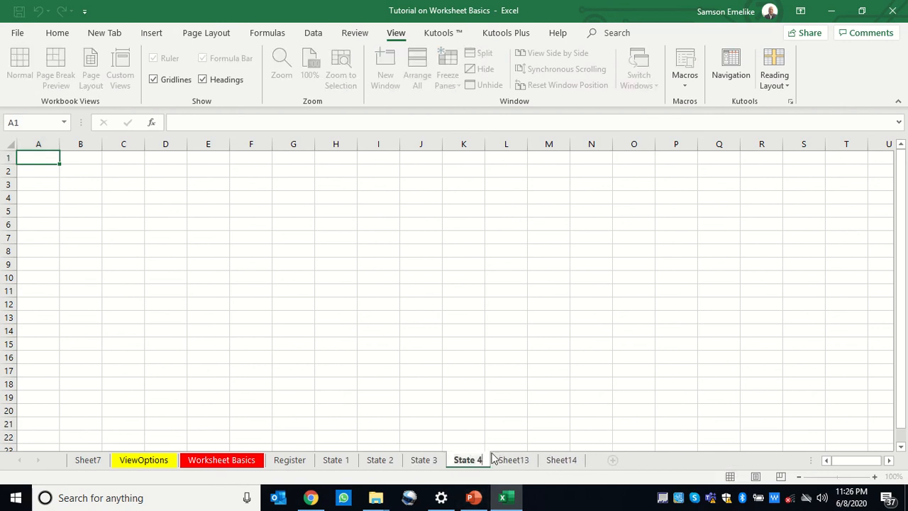
# Step: Reuse the copied name text to rename Sheet13 as State 5 and Sheet14 as State 6
pyautogui.doubleClick(506, 459)
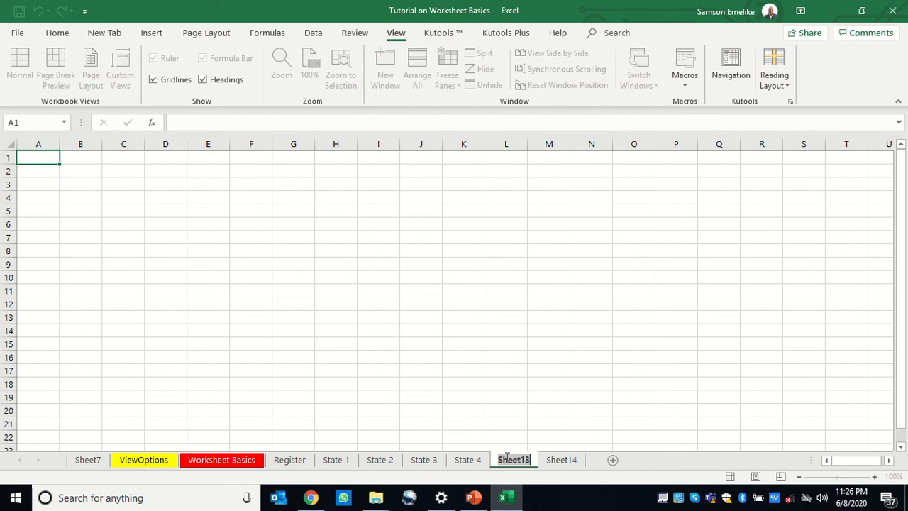
pyautogui.hotkey('ctrl', 'v')
pyautogui.press('BackSpace')
pyautogui.write('5')
pyautogui.press('Return')
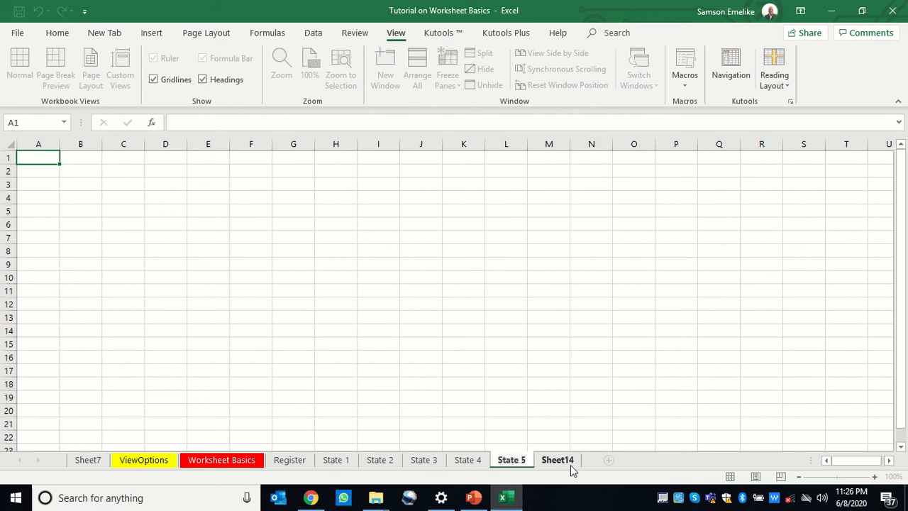
pyautogui.doubleClick(562, 461)
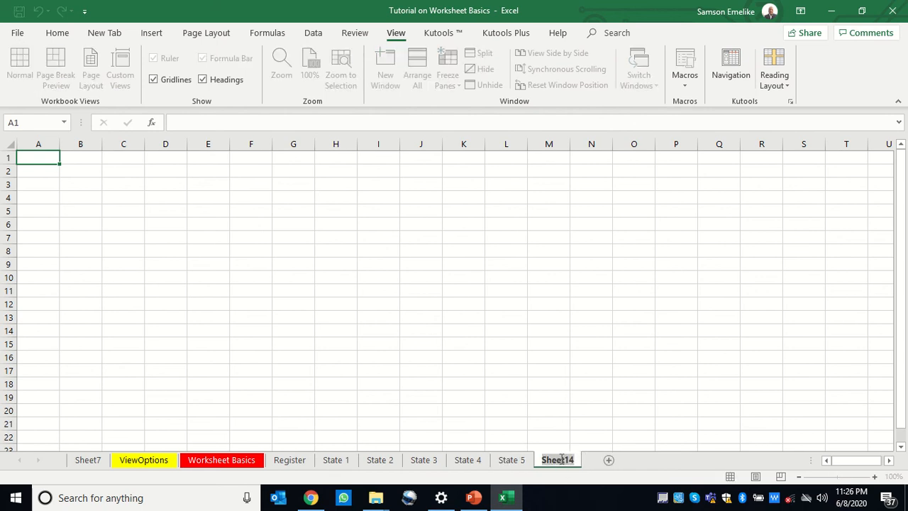
pyautogui.hotkey('ctrl', 'v')
pyautogui.press('BackSpace')
pyautogui.write('6')
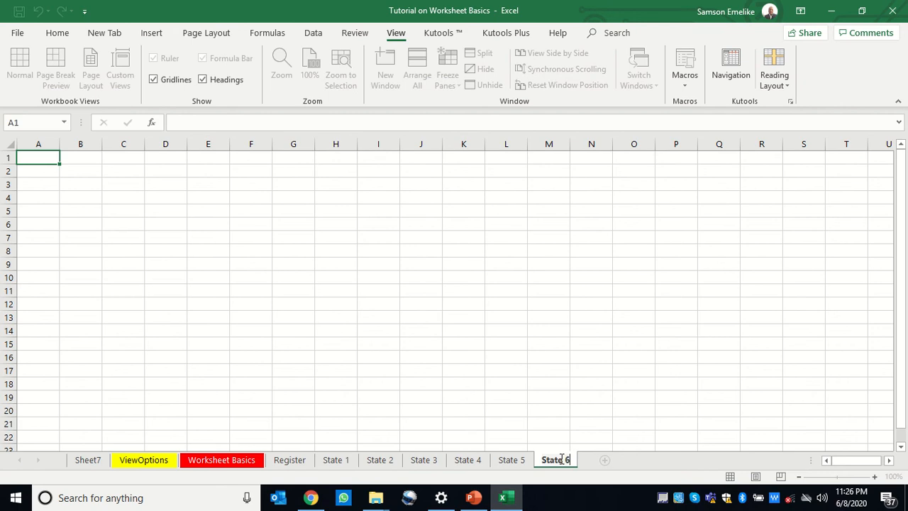
pyautogui.press('Return')
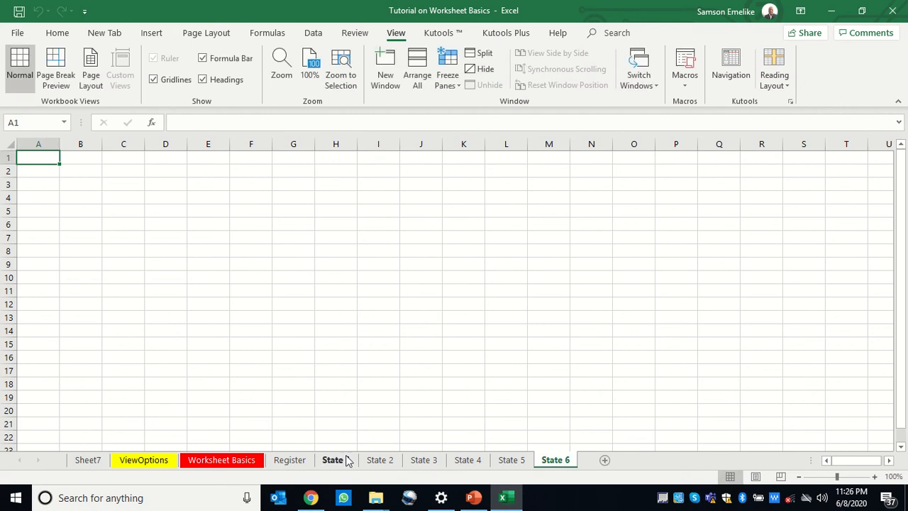
# Step: Select the whole Register worksheet and copy it
pyautogui.click(284, 462)
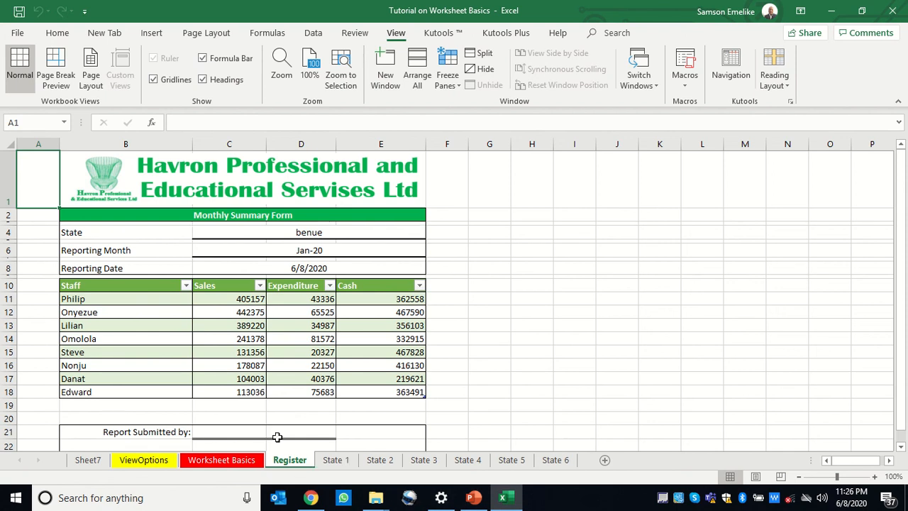
pyautogui.click(7, 143)
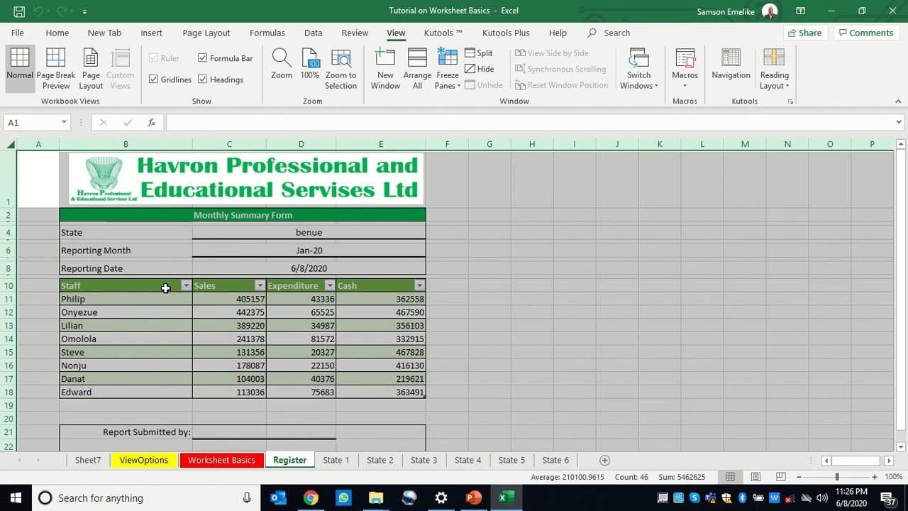
pyautogui.hotkey('ctrl', 'c')
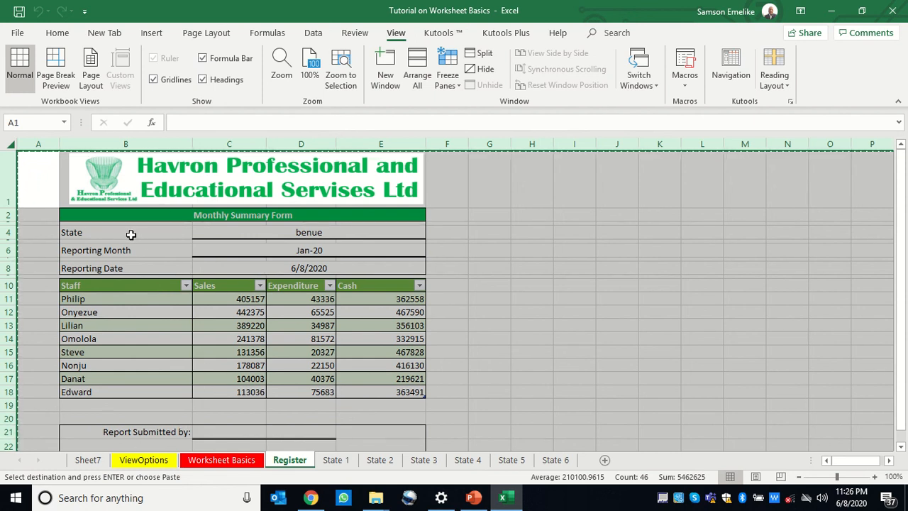
# Step: Group the sheets State 1 through State 6 and select all their cells
pyautogui.click(336, 461)
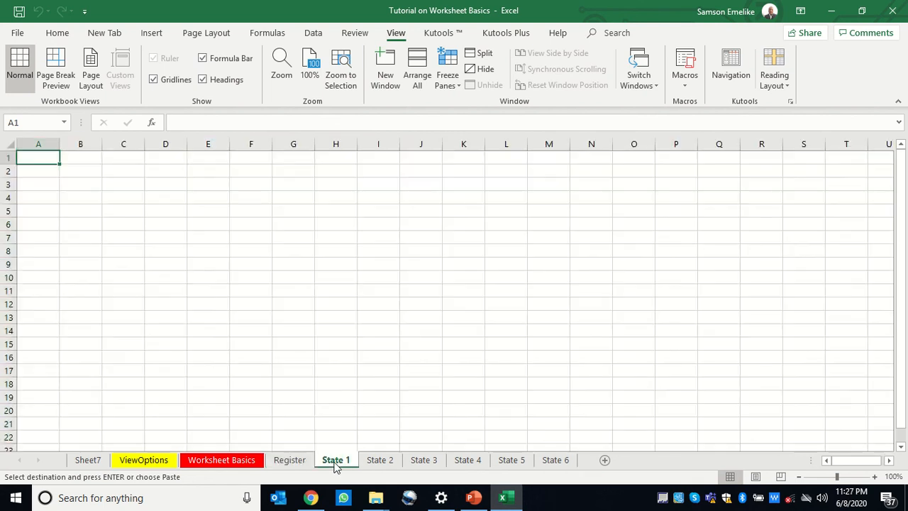
pyautogui.keyDown('ctrl'); pyautogui.click(571, 459); pyautogui.keyUp('ctrl')
pyautogui.keyDown('shift'); pyautogui.click(555, 459); pyautogui.keyUp('shift')
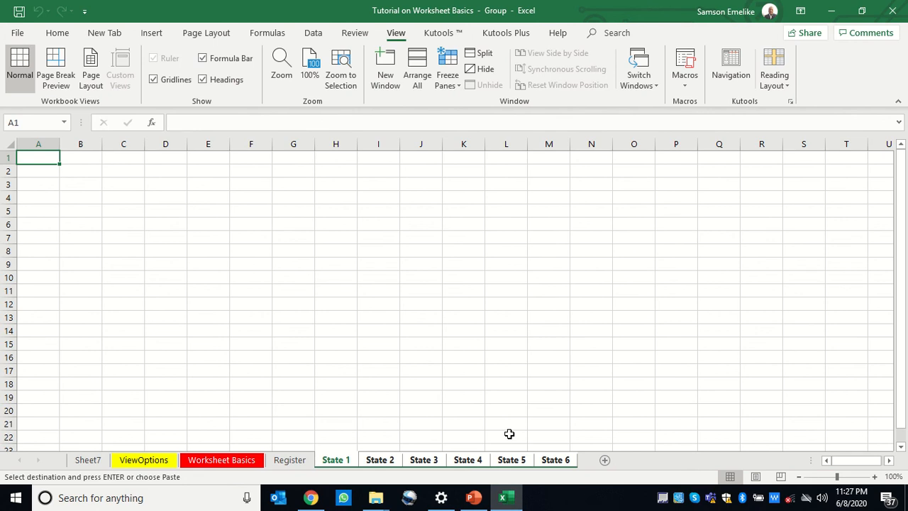
pyautogui.click(11, 143)
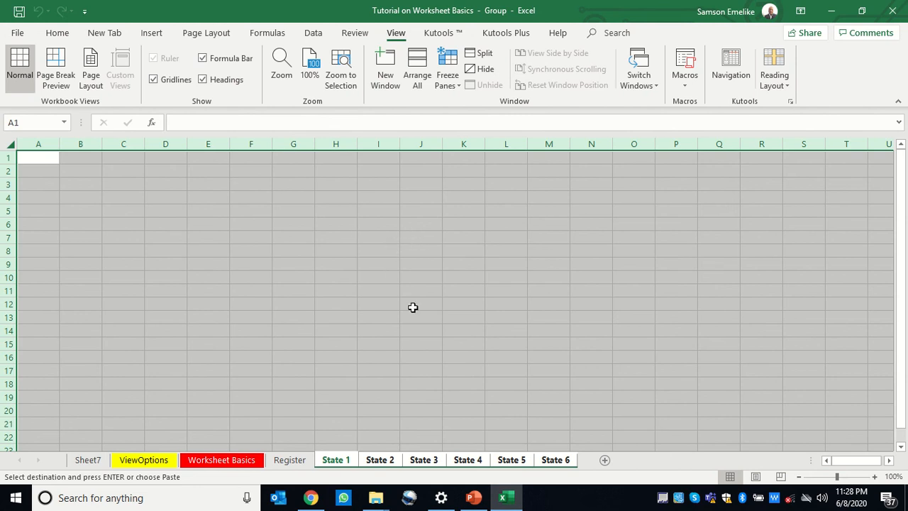
# Step: Ungroup the state sheets by switching to Register, and group State 1 through State 6 again
pyautogui.click(290, 461)
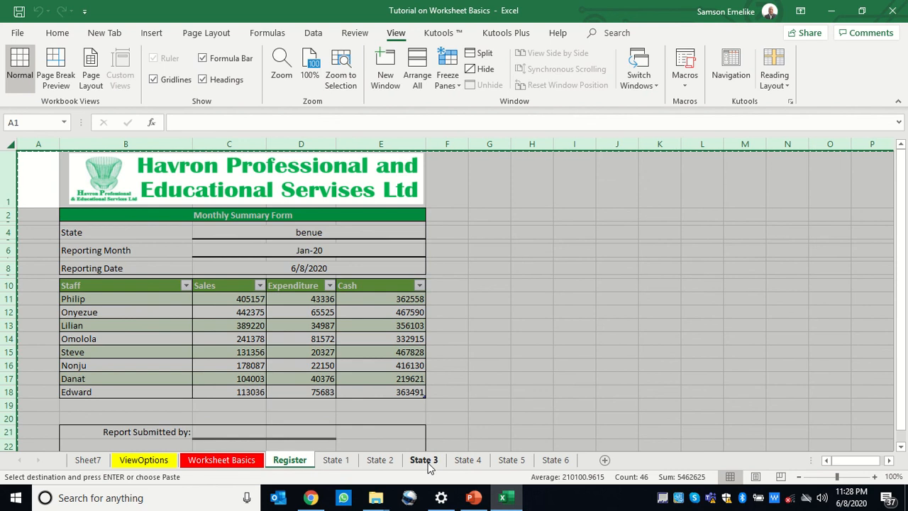
pyautogui.click(332, 461)
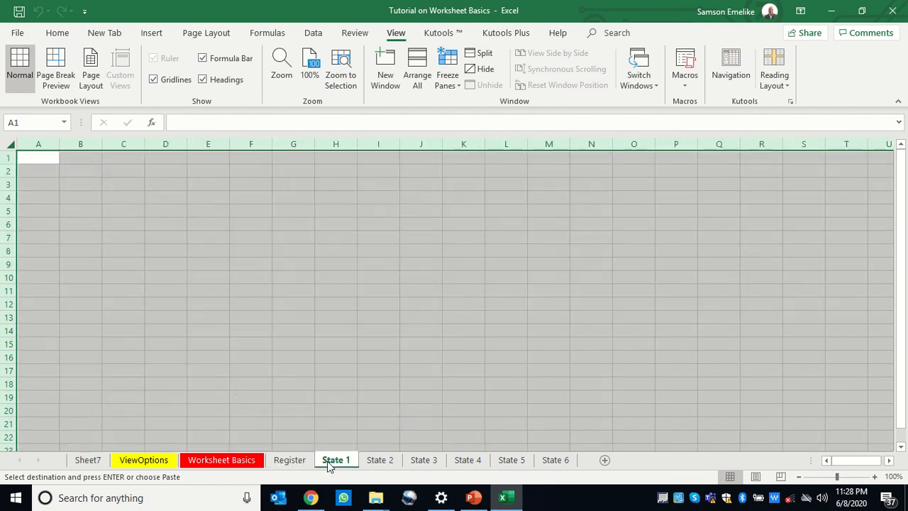
pyautogui.keyDown('ctrl'); pyautogui.click(557, 462); pyautogui.keyUp('ctrl')
pyautogui.keyDown('shift'); pyautogui.click(557, 461); pyautogui.keyUp('shift')
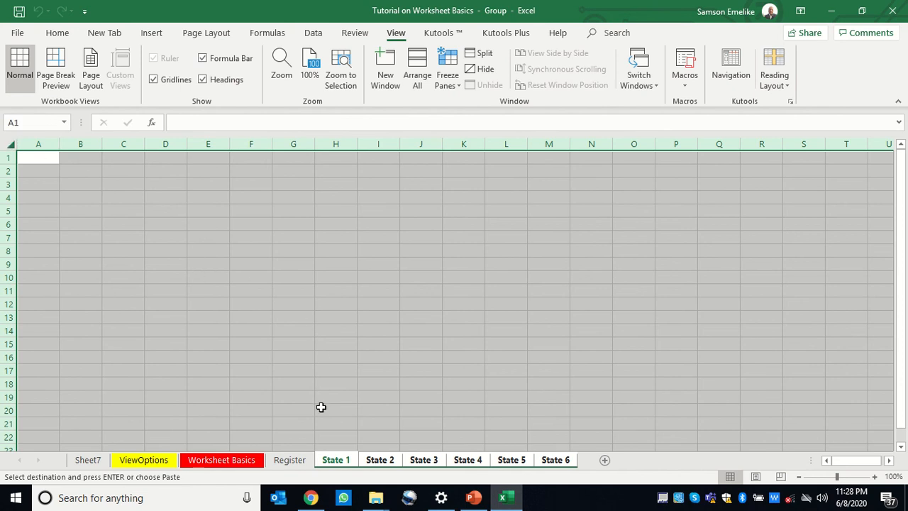
# Step: Select the whole Register worksheet again, and regroup the sheets State 1 through State 6
pyautogui.click(289, 460)
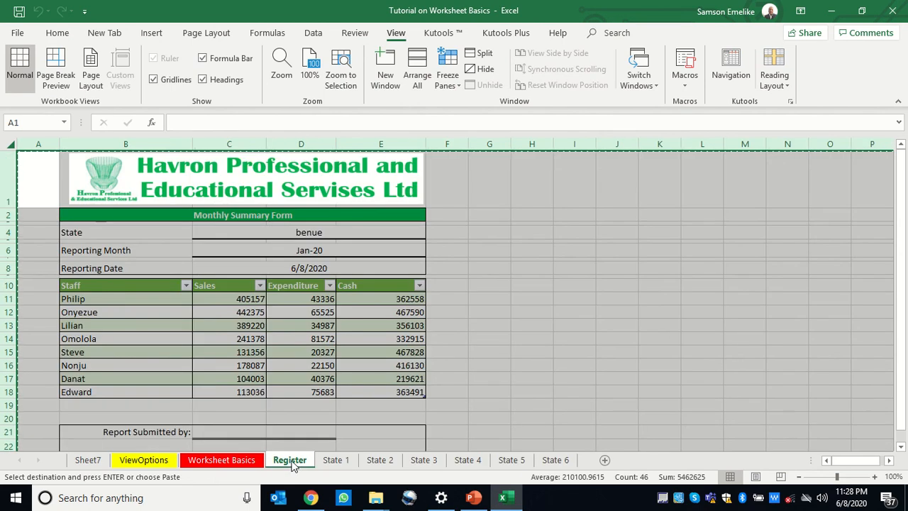
pyautogui.click(415, 195)
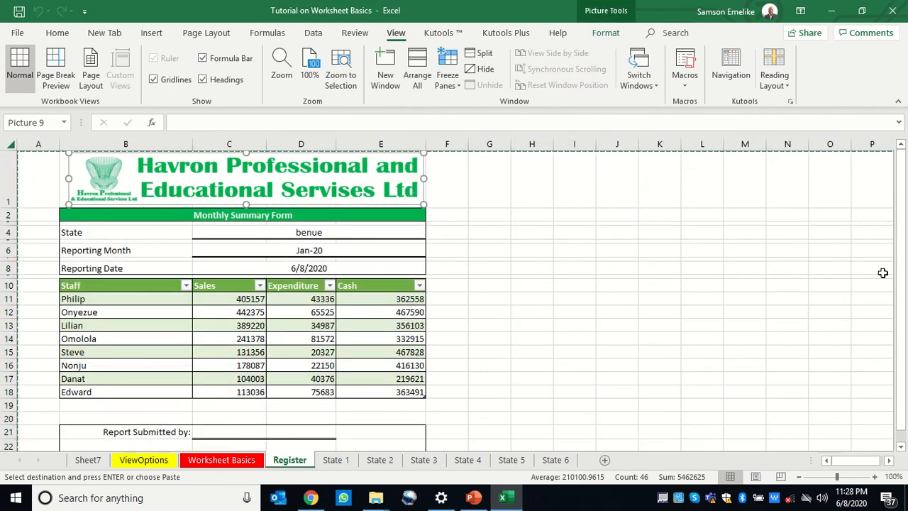
pyautogui.click(8, 143)
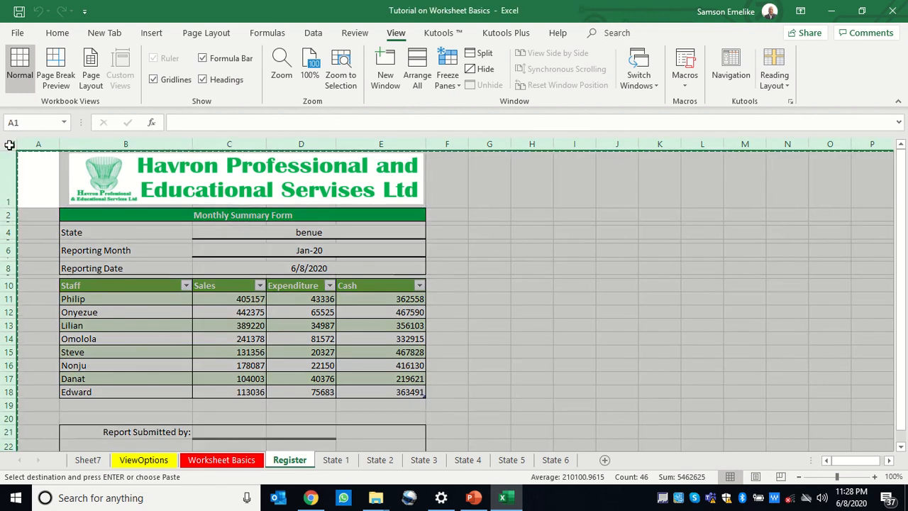
pyautogui.click(334, 460)
pyautogui.keyDown('shift'); pyautogui.click(555, 460); pyautogui.keyUp('shift')
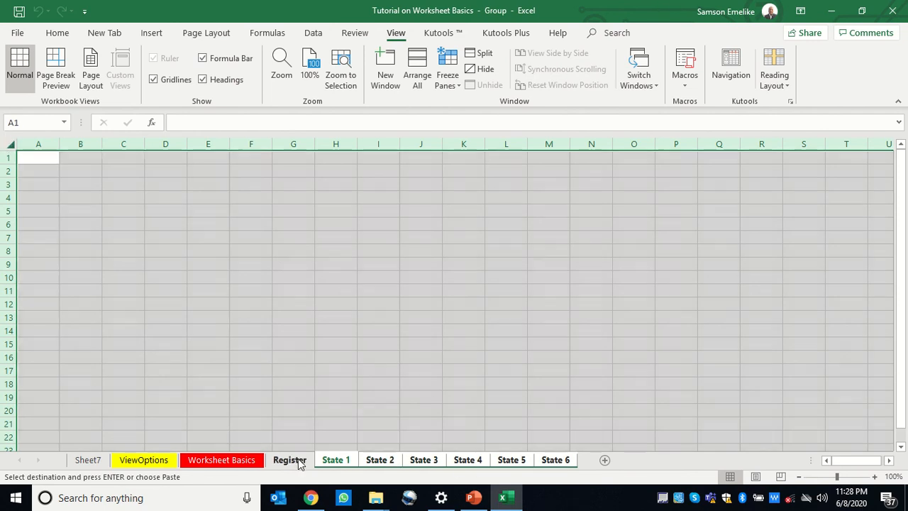
# Step: Return to the Register worksheet and delete the company logo picture from the form's header
pyautogui.click(298, 458)
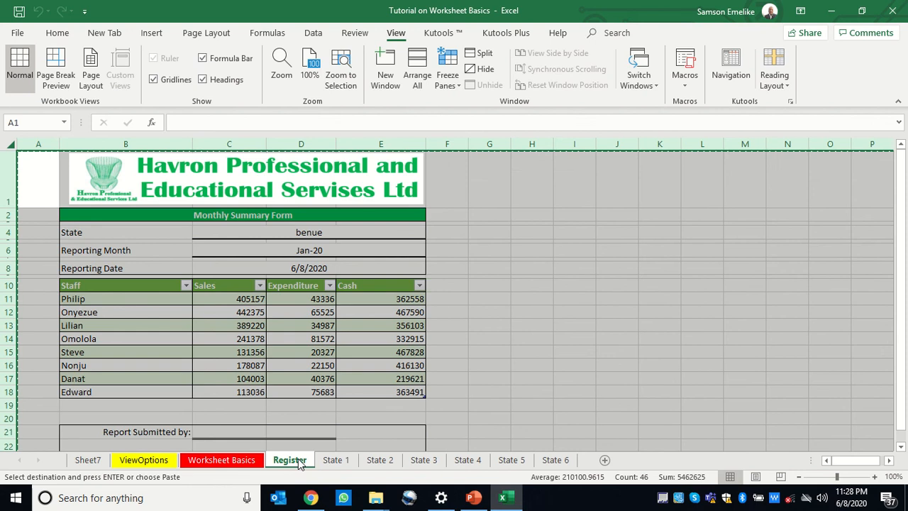
pyautogui.click(317, 187)
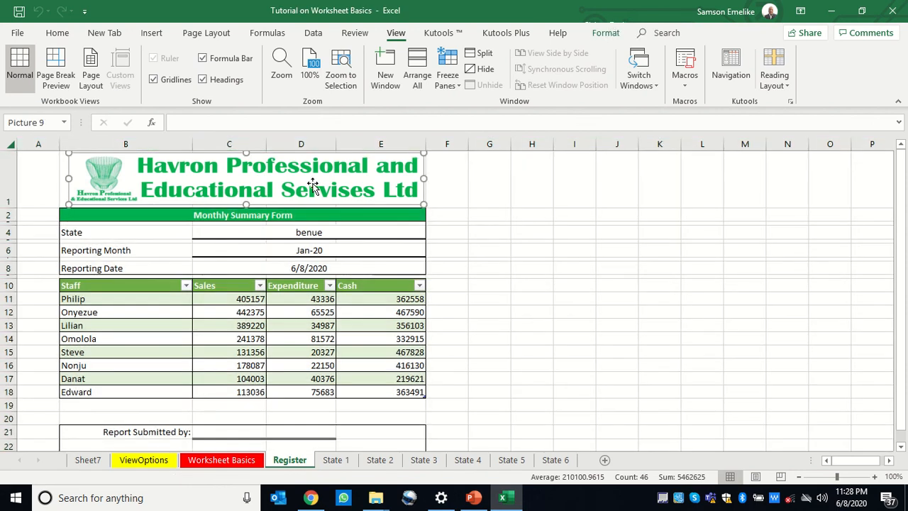
pyautogui.press('Delete')
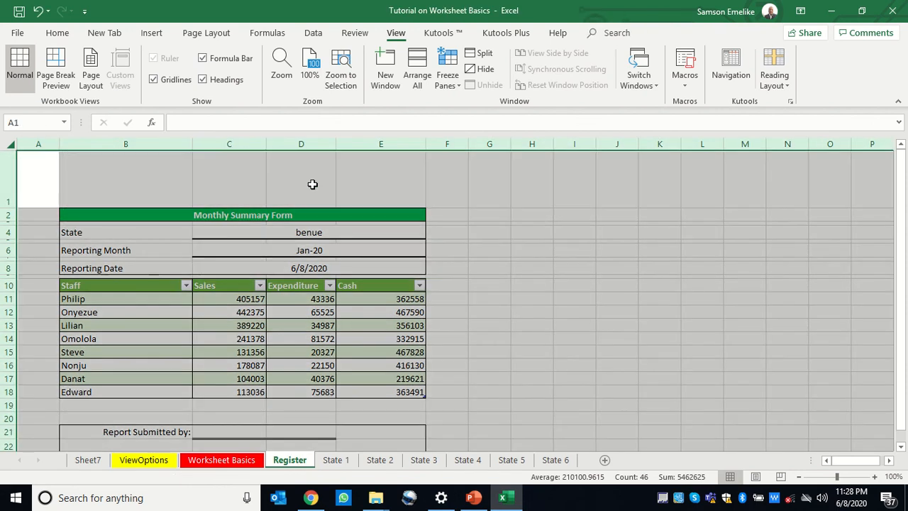
# Step: Select the whole Register worksheet without its logo and copy it
pyautogui.click(559, 266)
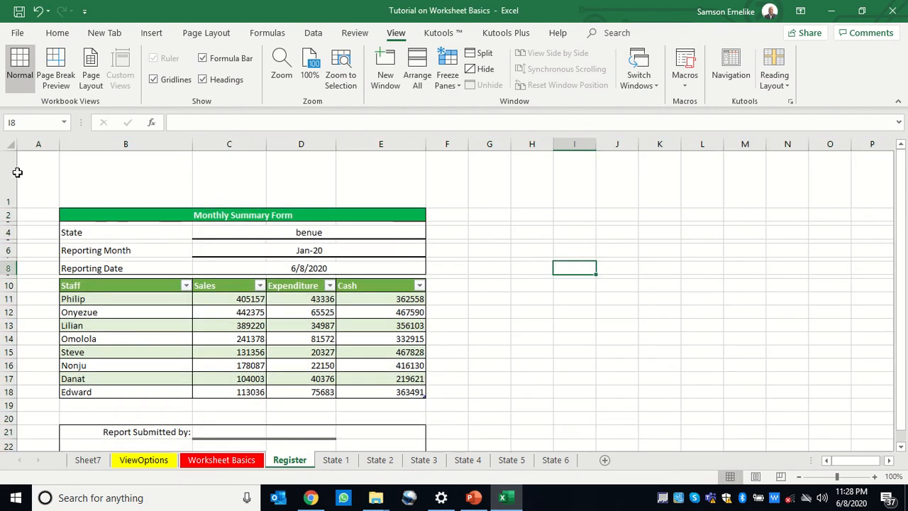
pyautogui.click(10, 144)
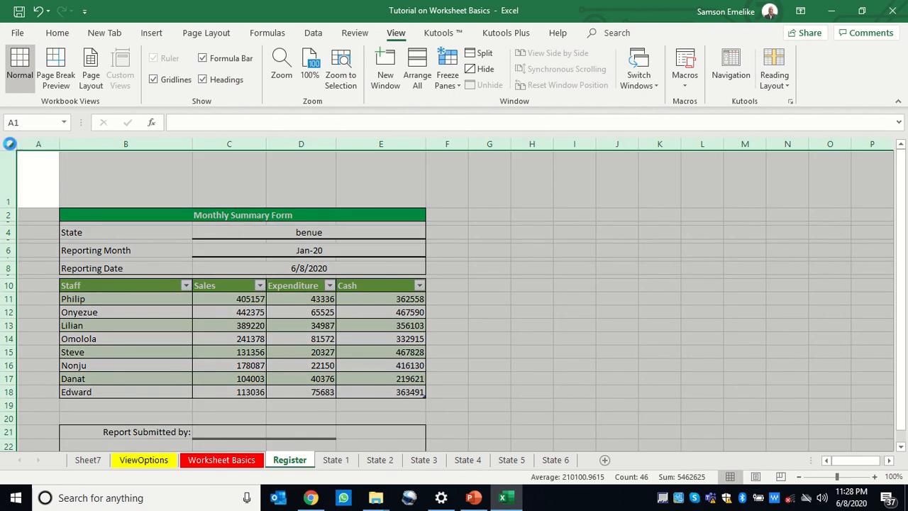
pyautogui.hotkey('ctrl', 'c')
# Step: Group the sheets State 1 through State 6 and select all their cells as the paste destination
pyautogui.click(331, 461)
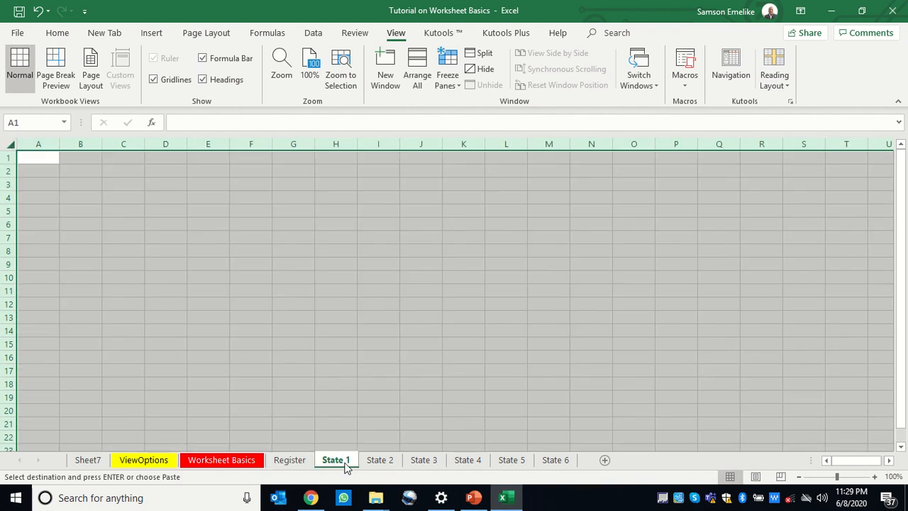
pyautogui.keyDown('shift'); pyautogui.click(568, 460); pyautogui.keyUp('shift')
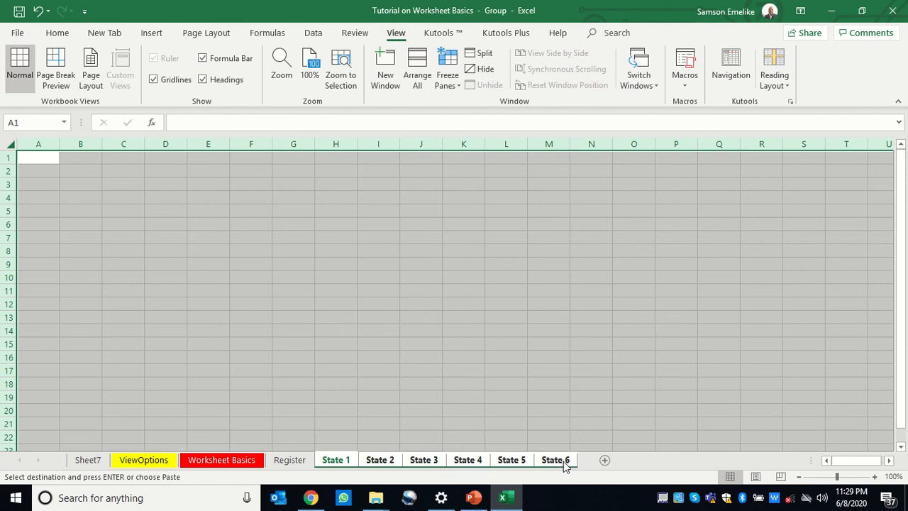
pyautogui.click(8, 144)
pyautogui.click(326, 222)
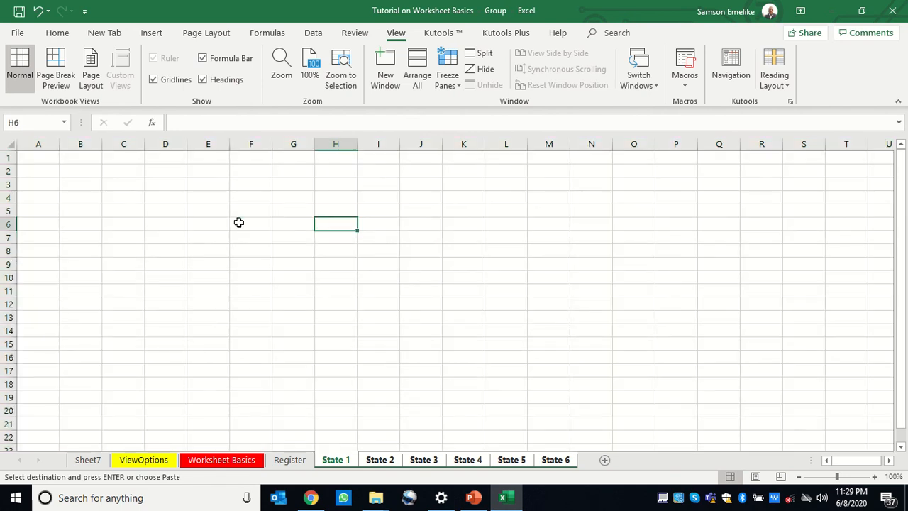
pyautogui.click(9, 143)
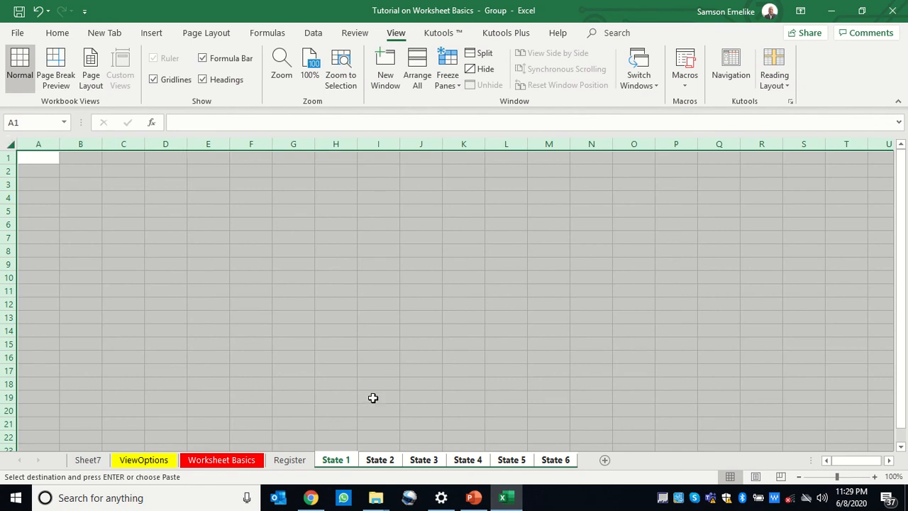
# Step: Switch back to the Register worksheet and undo the deletion of its logo picture
pyautogui.click(290, 461)
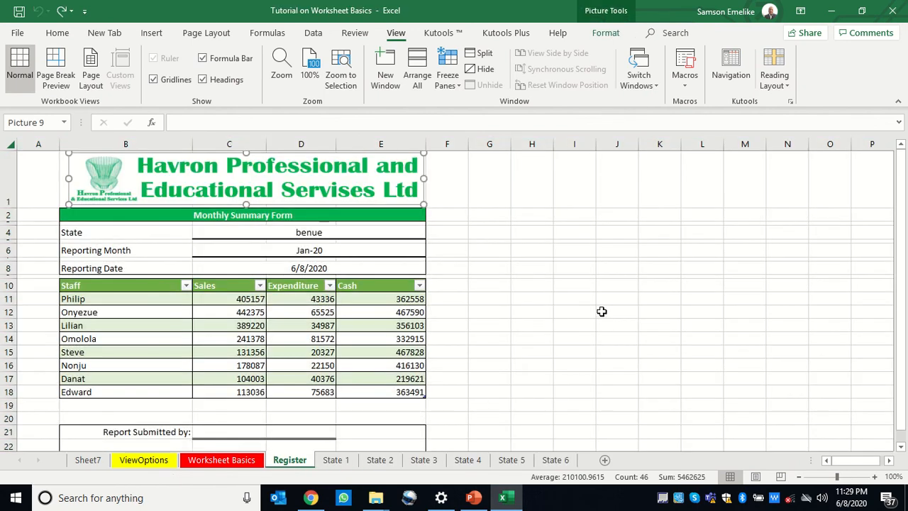
pyautogui.click(600, 308)
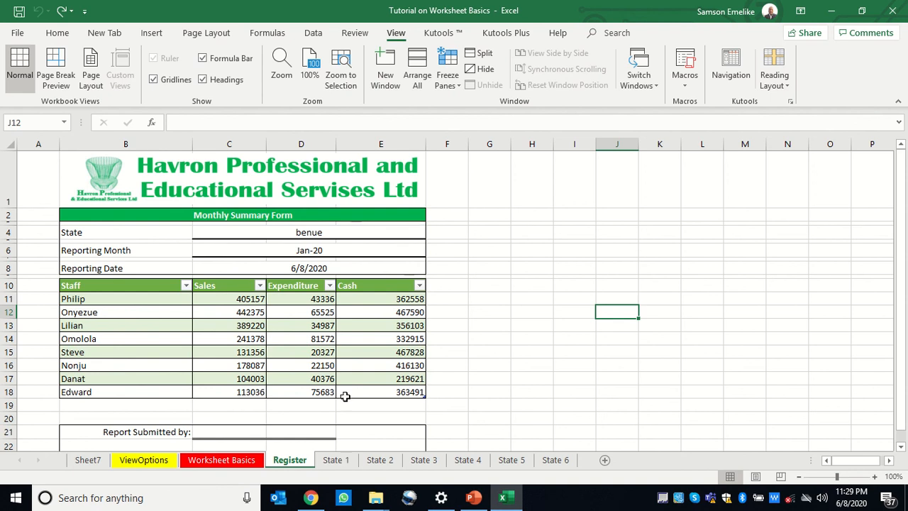
# Step: Look over the Register form down to its end, and switch to the blank PowerPoint presentation
pyautogui.scroll(-6, 343, 366)
pyautogui.scroll(6, 342, 367)
pyautogui.click(473, 498)
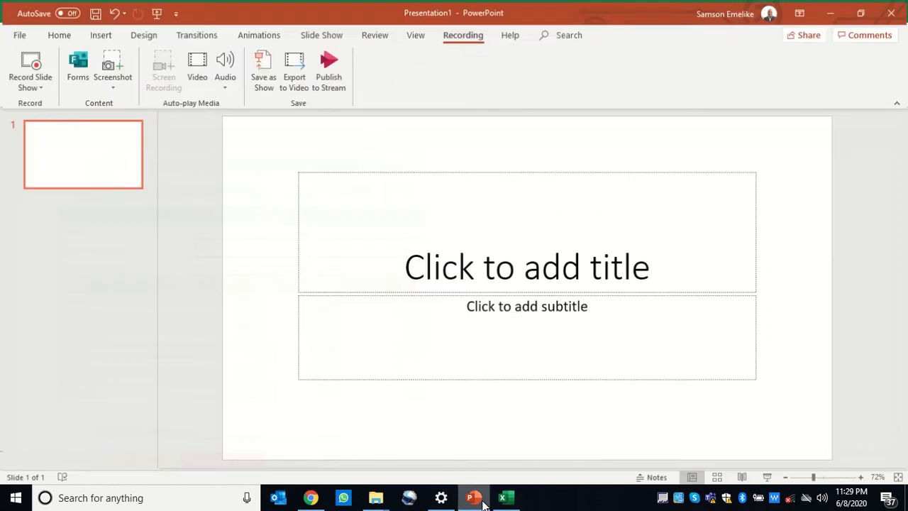